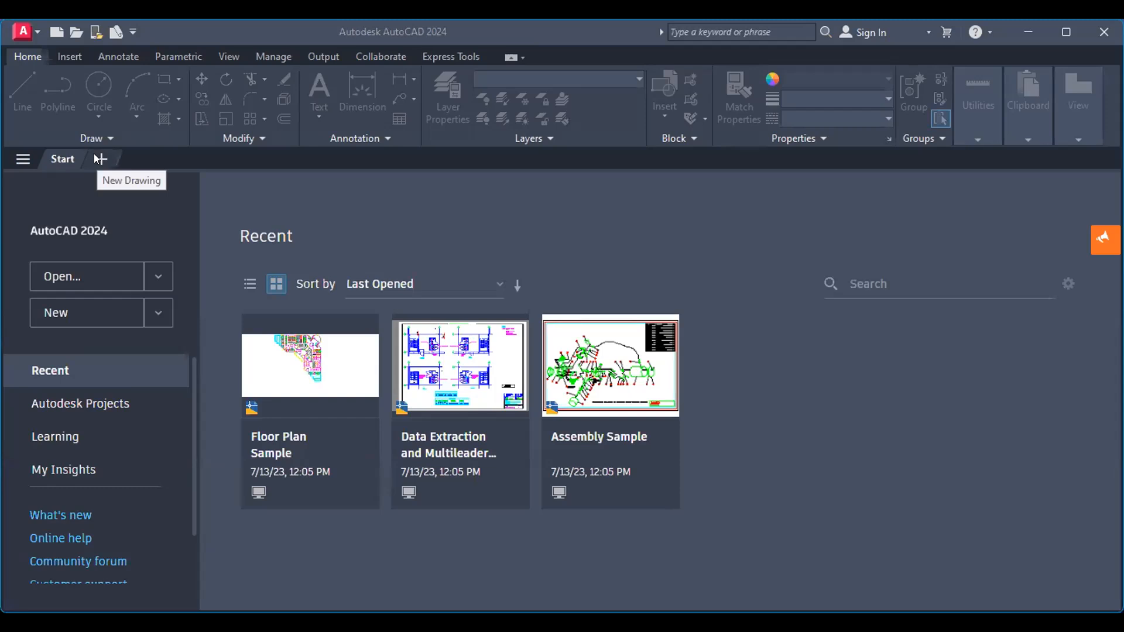
Step: Create a new drawing and draw a single horizontal line in the upper part of the drawing area
left_click(93, 153)
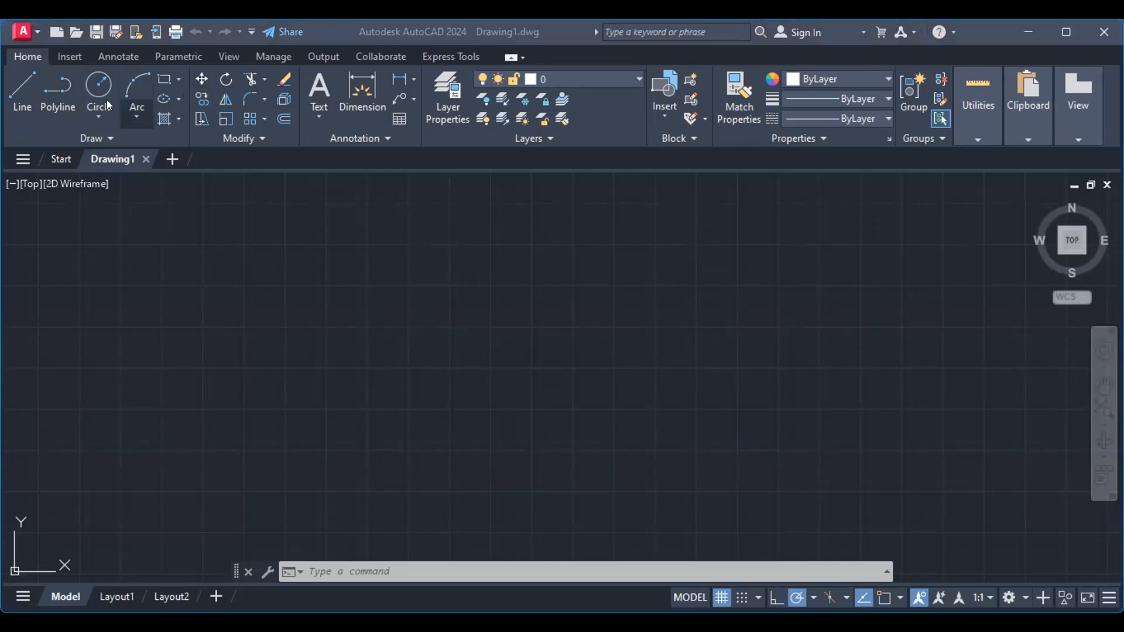
left_click(20, 92)
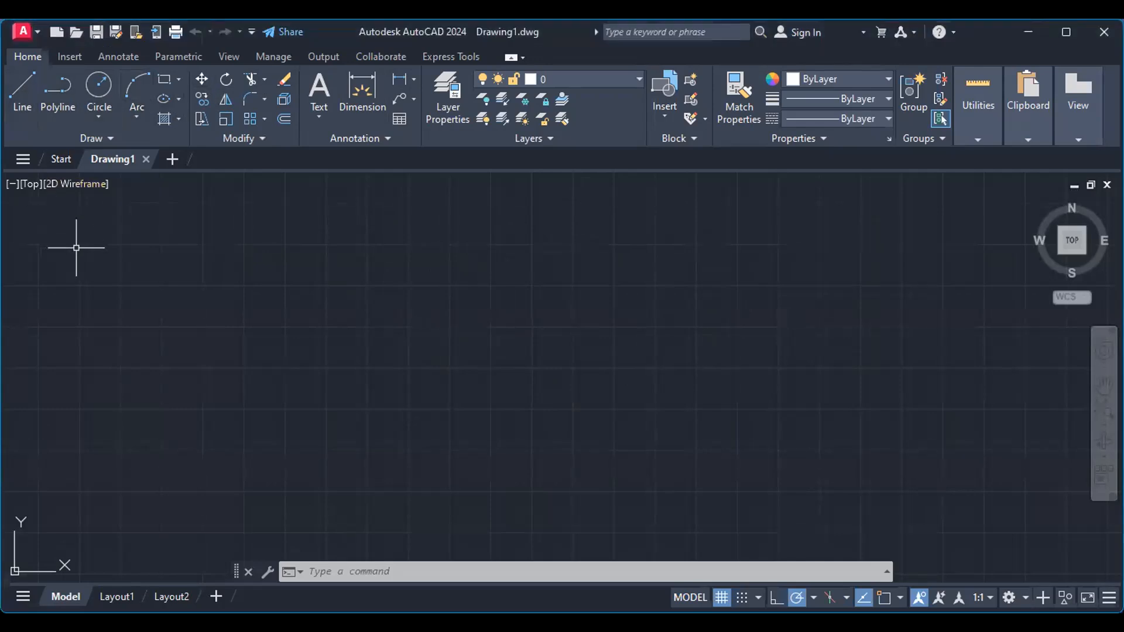
left_click(21, 93)
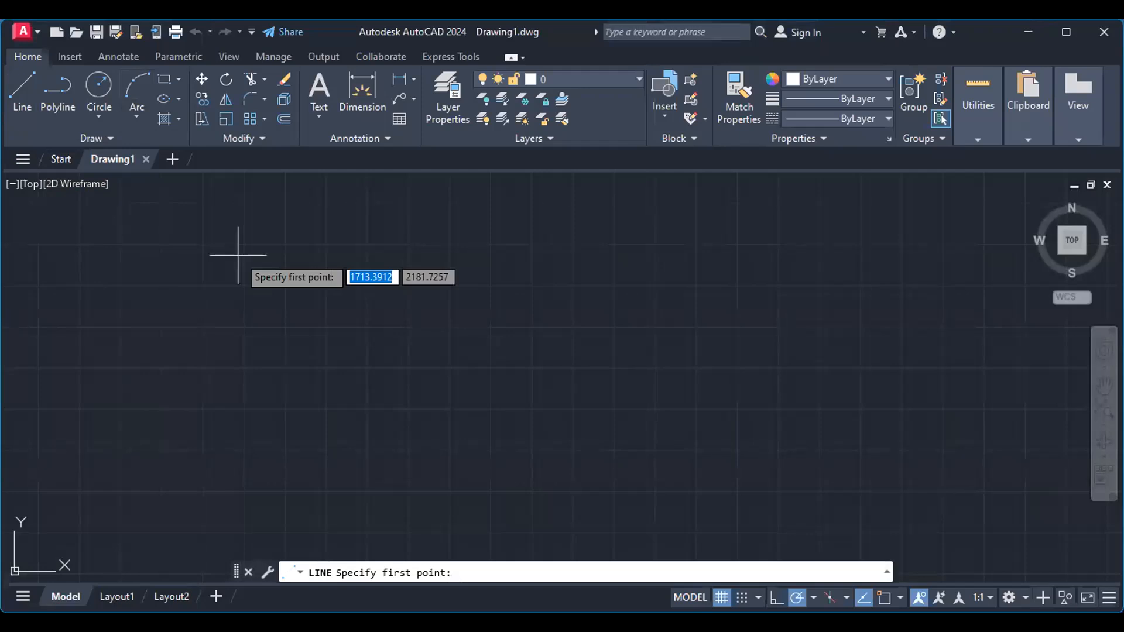
left_click(243, 287)
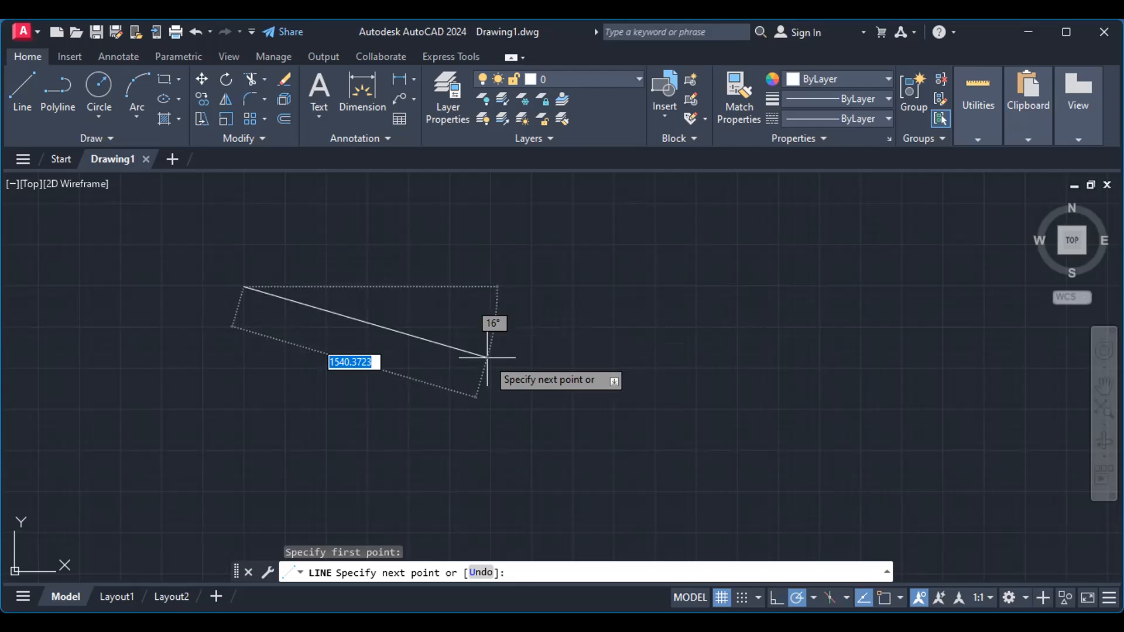
left_click(585, 287)
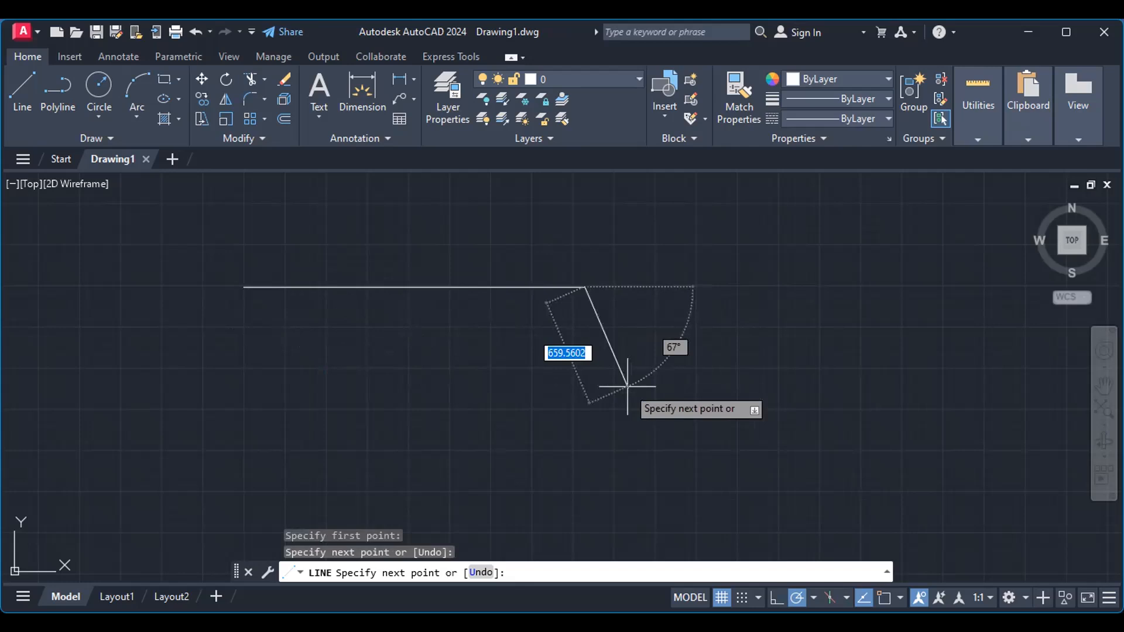
key("Return")
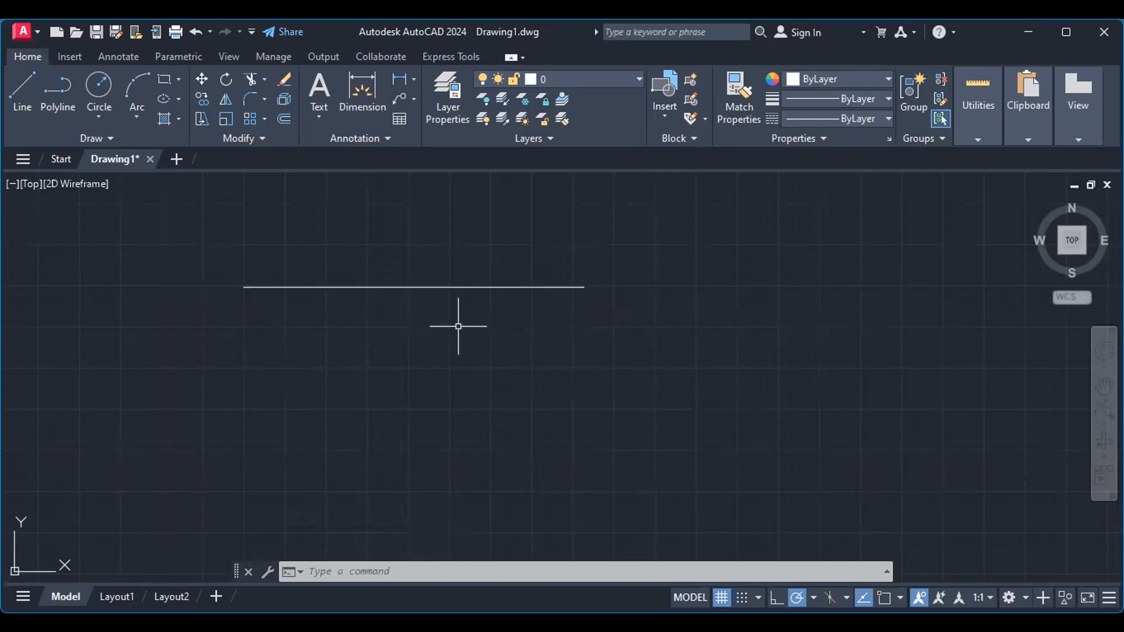
Step: Draw a chain of four connected line segments, starting just below the horizontal line's left end and zigzagging to the right
left_click(22, 92)
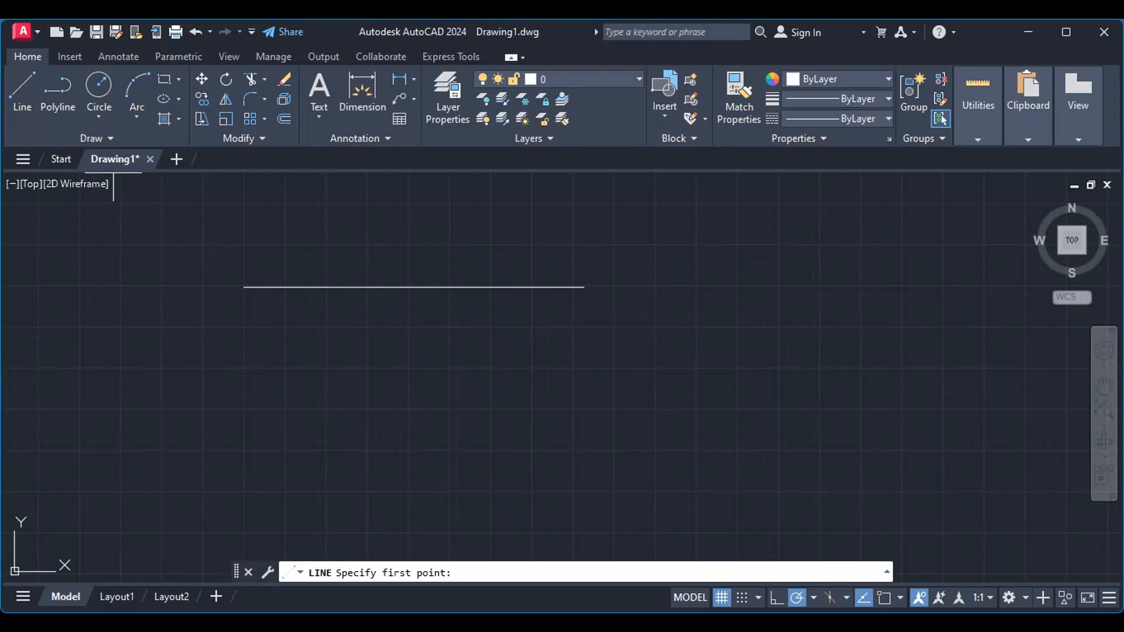
left_click(249, 334)
left_click(618, 352)
left_click(749, 244)
left_click(830, 352)
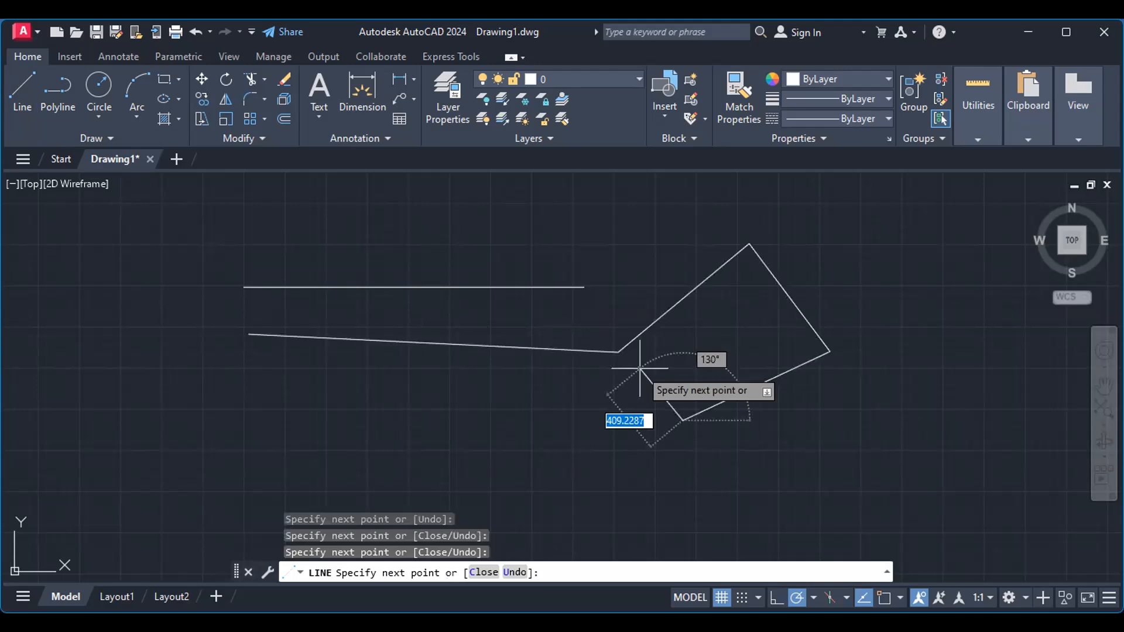
key("Escape")
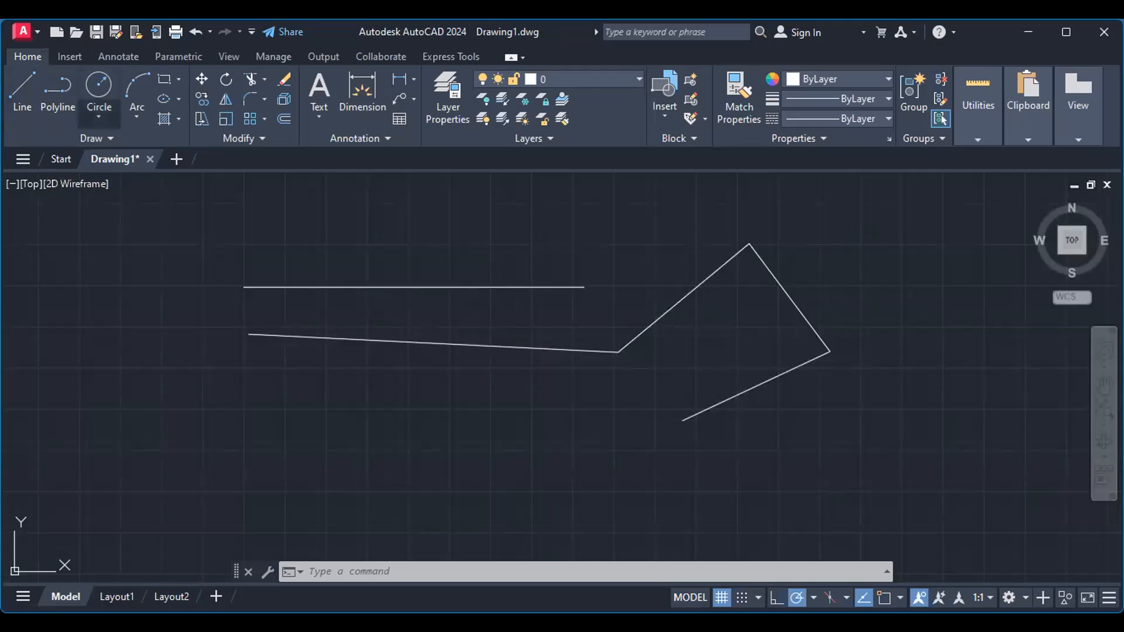
Step: Erase the horizontal line and all four connected line segments
left_click(395, 287)
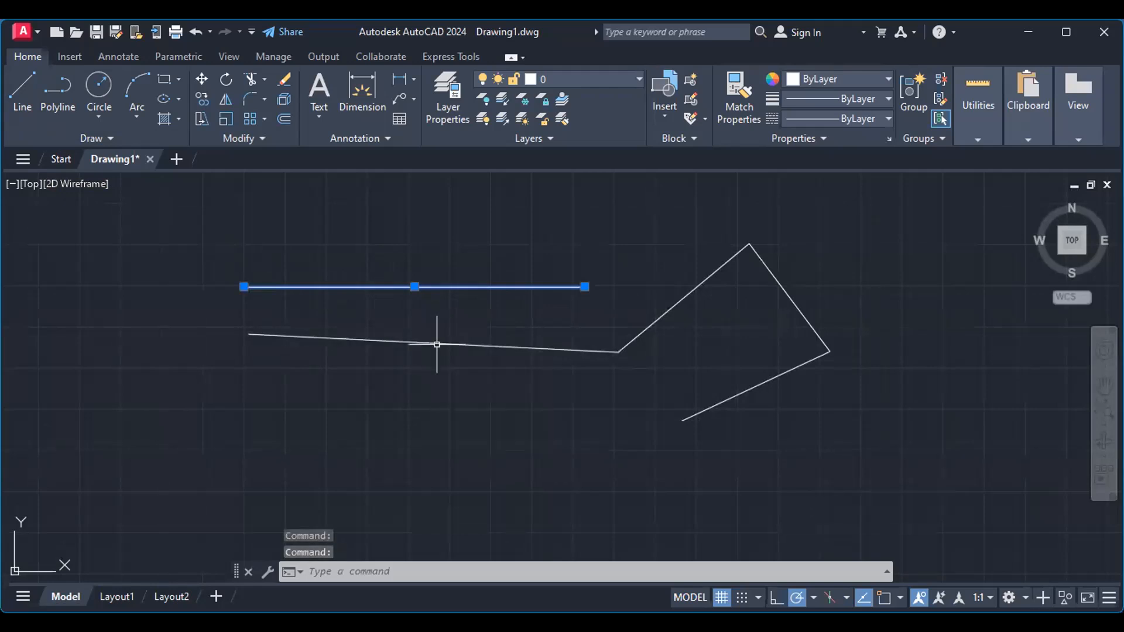
left_click(438, 342)
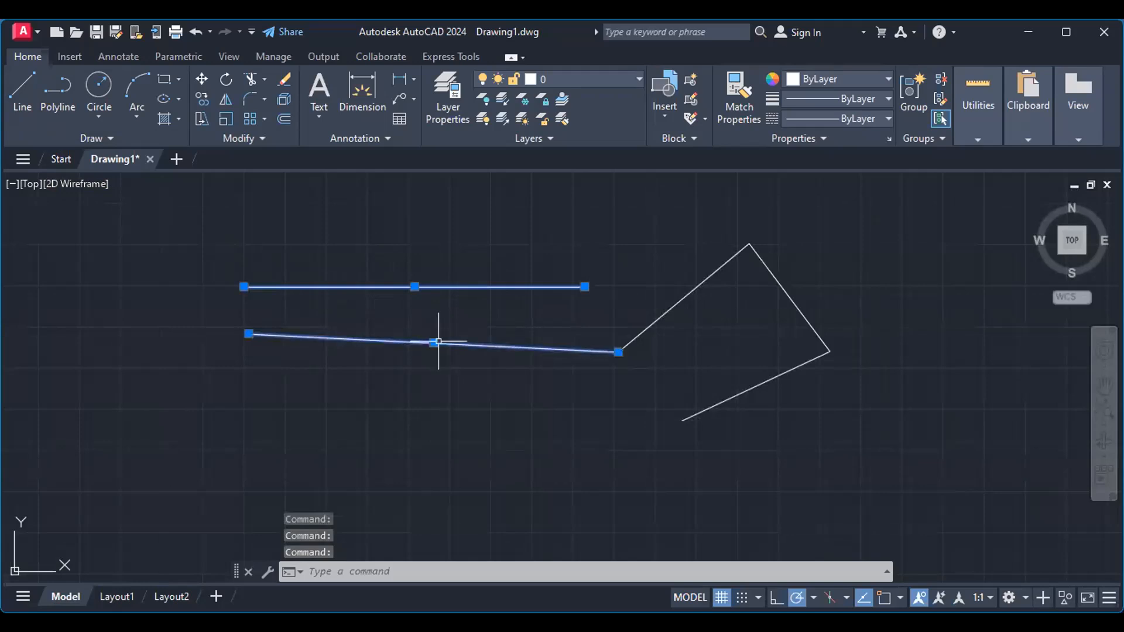
left_click(682, 297)
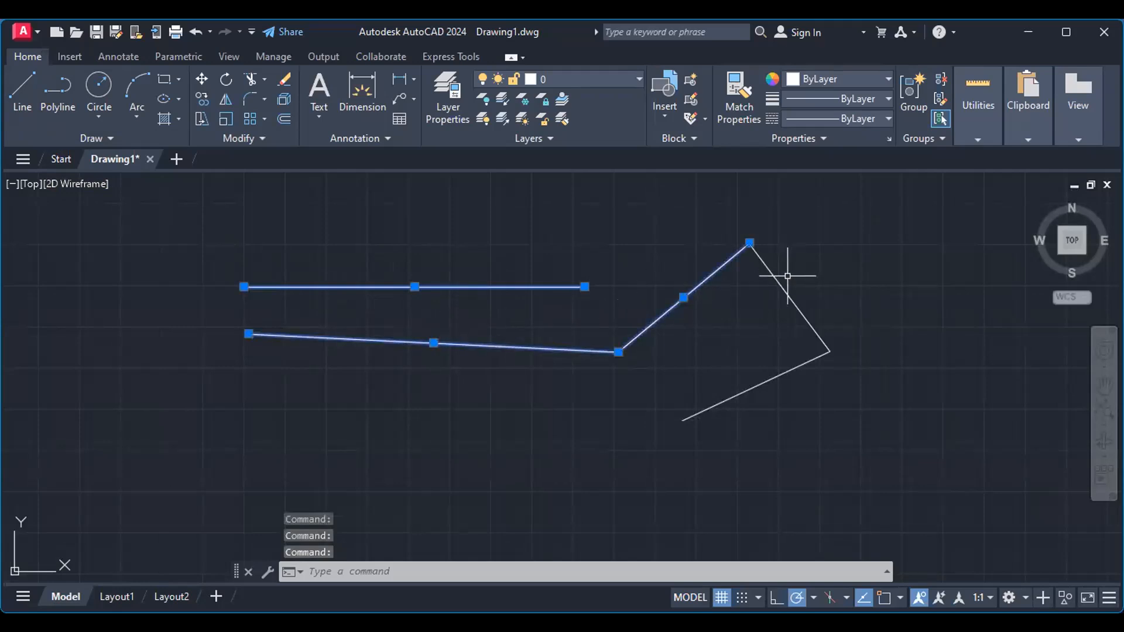
left_click(785, 287)
left_click(765, 383)
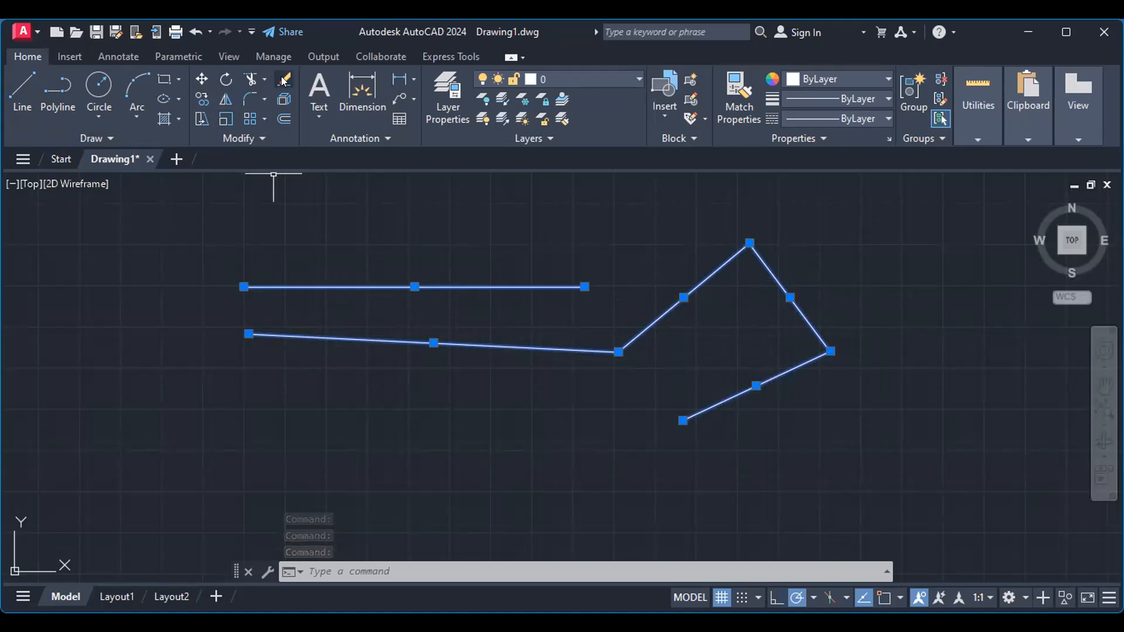
key("Delete")
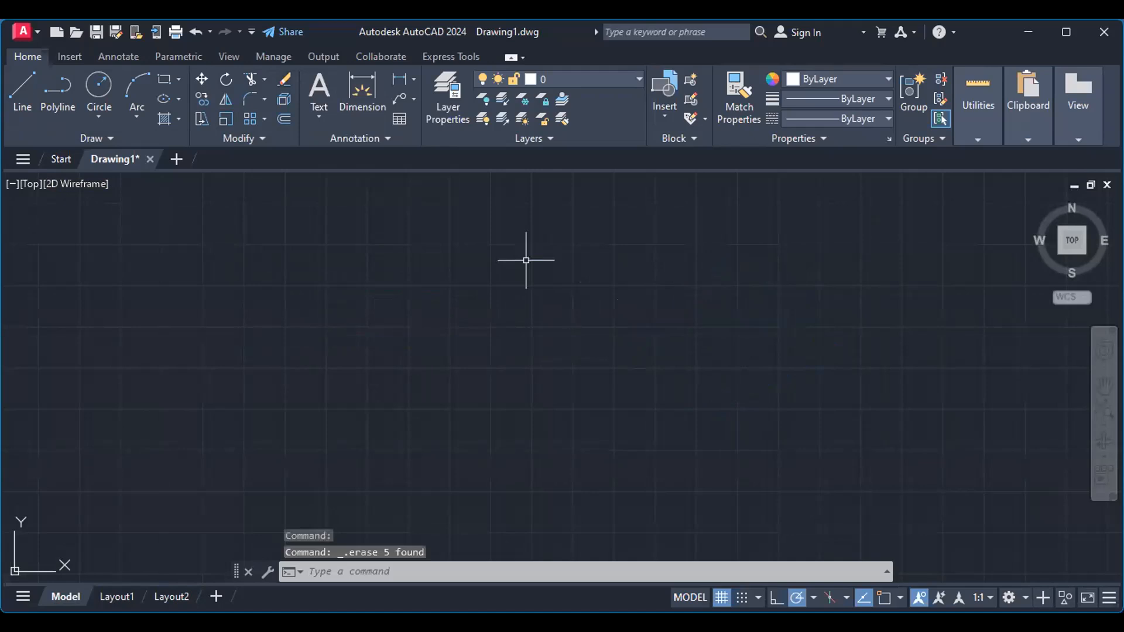
Step: Draw a wide closed rectangle as one polyline in the middle of the drawing area and select it
left_click(61, 90)
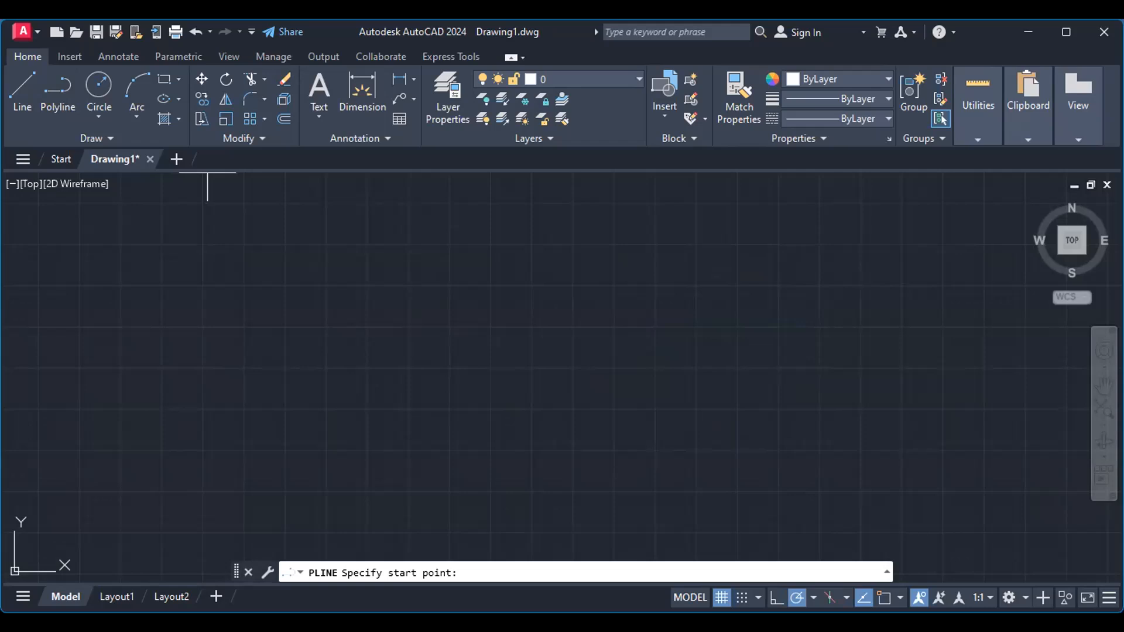
left_click(343, 271)
left_click(705, 271)
left_click(705, 386)
left_click(343, 385)
left_click(342, 270)
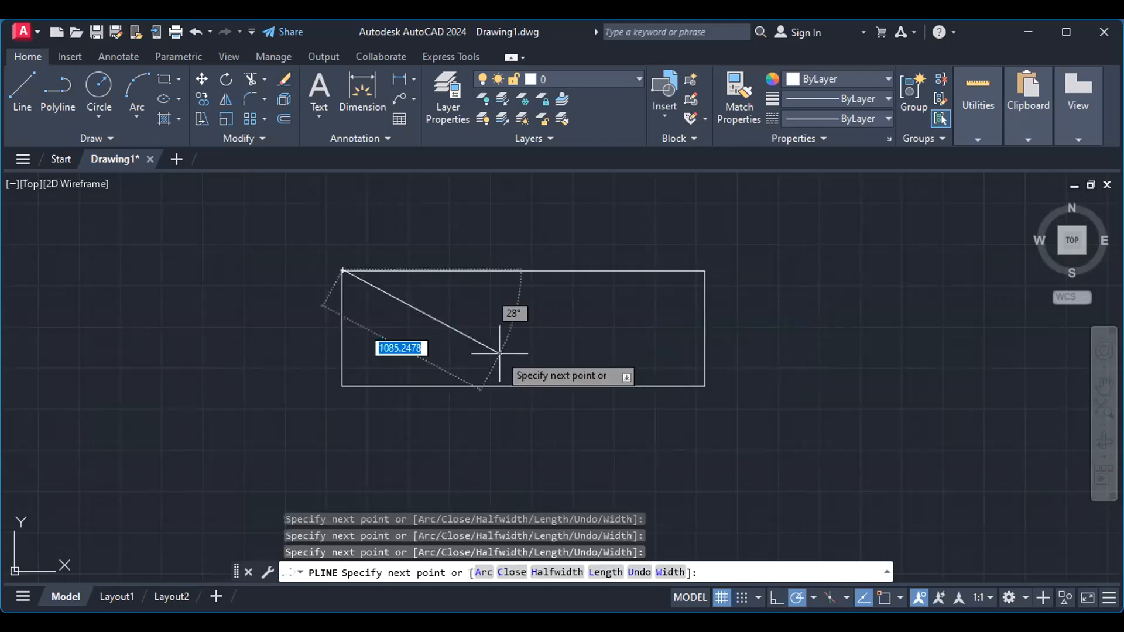
key("Return")
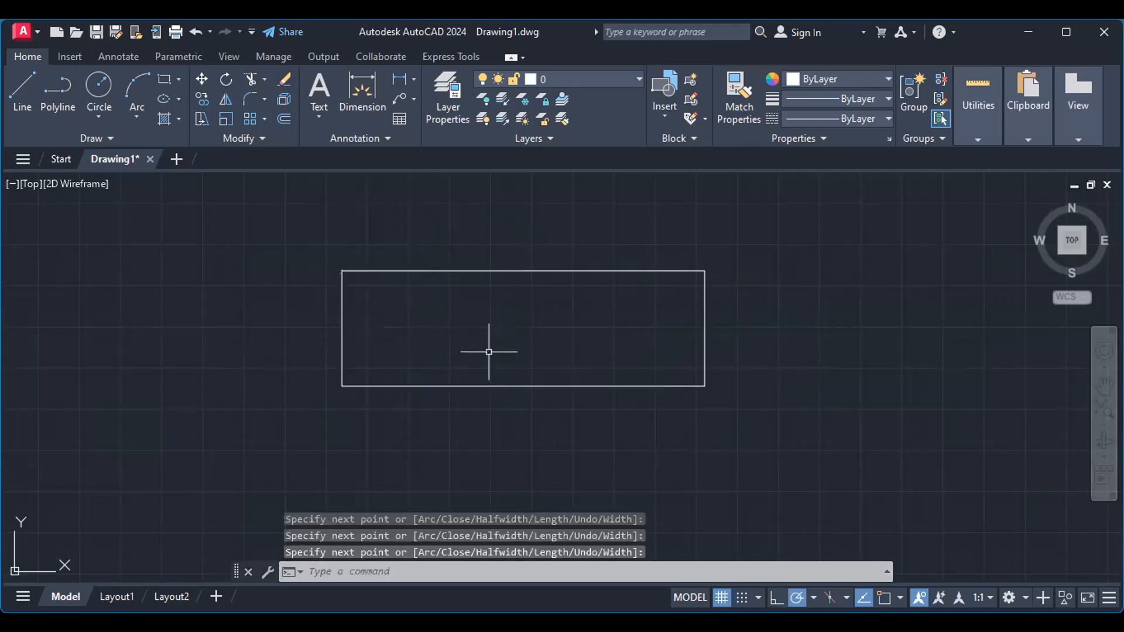
left_click(536, 271)
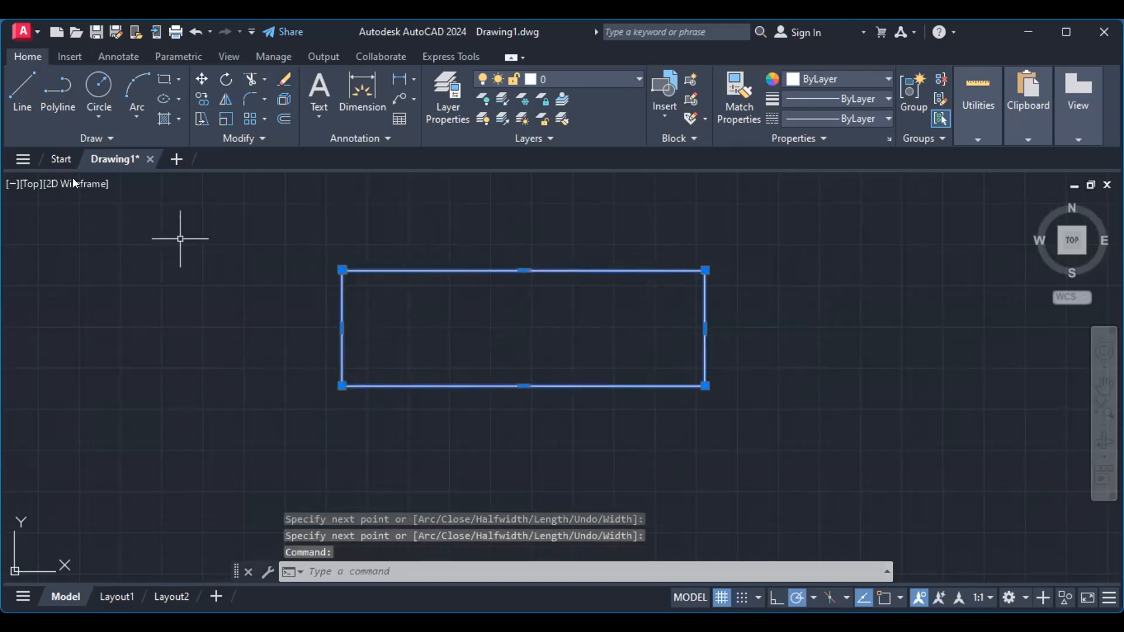
Step: Draw a smaller rectangle from four separate lines to the right of the polyline rectangle
left_click(22, 94)
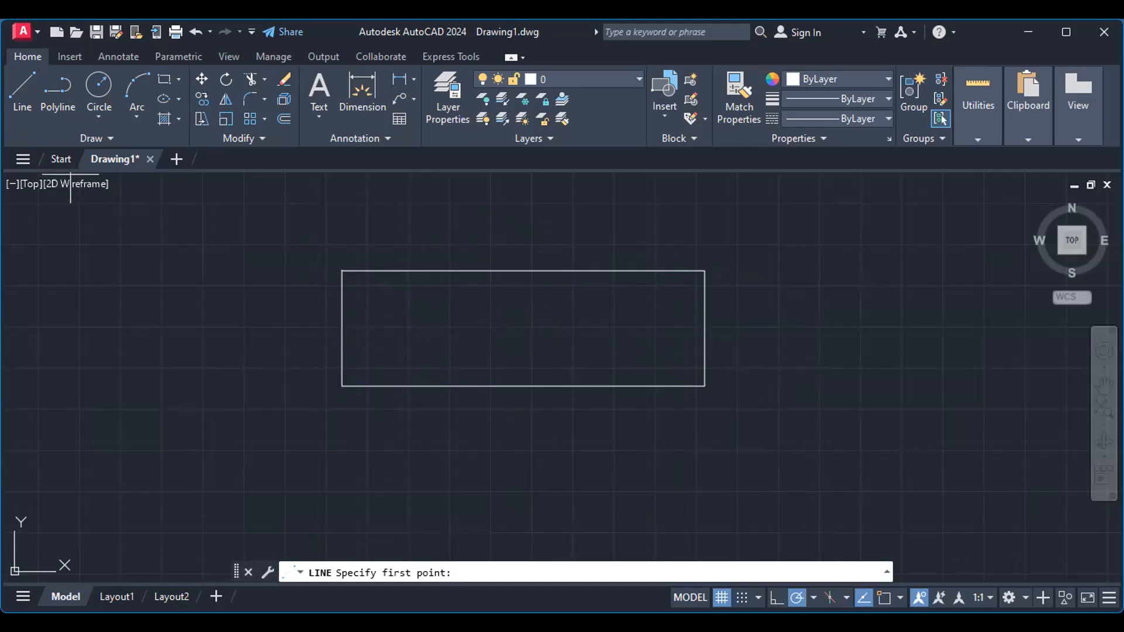
left_click(743, 269)
left_click(930, 269)
left_click(929, 399)
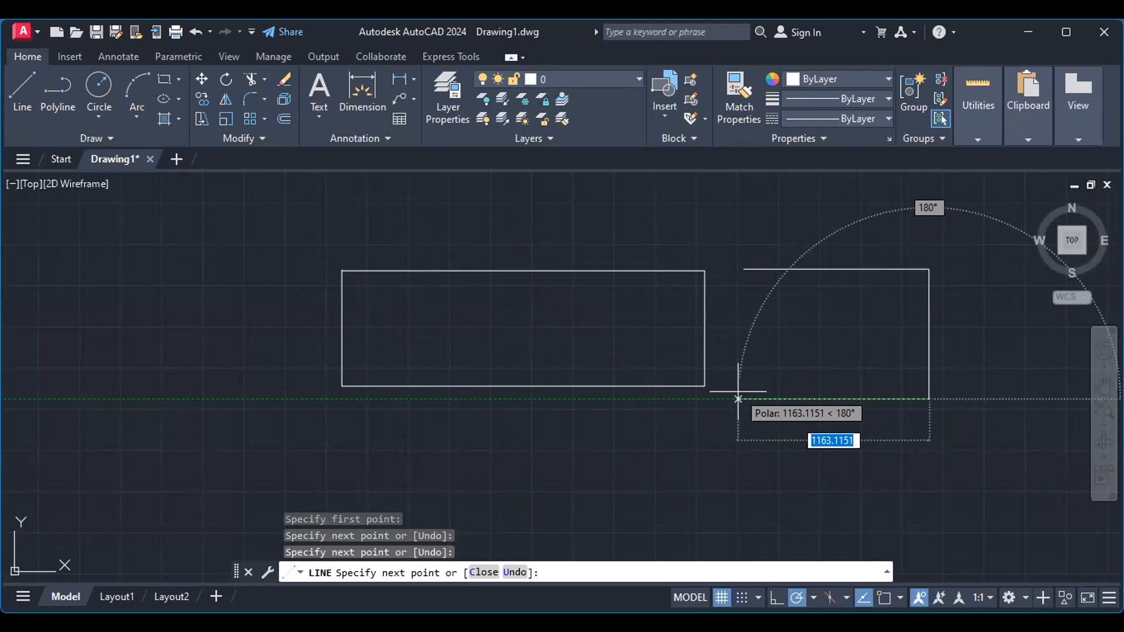
left_click(744, 399)
left_click(744, 270)
key("Return")
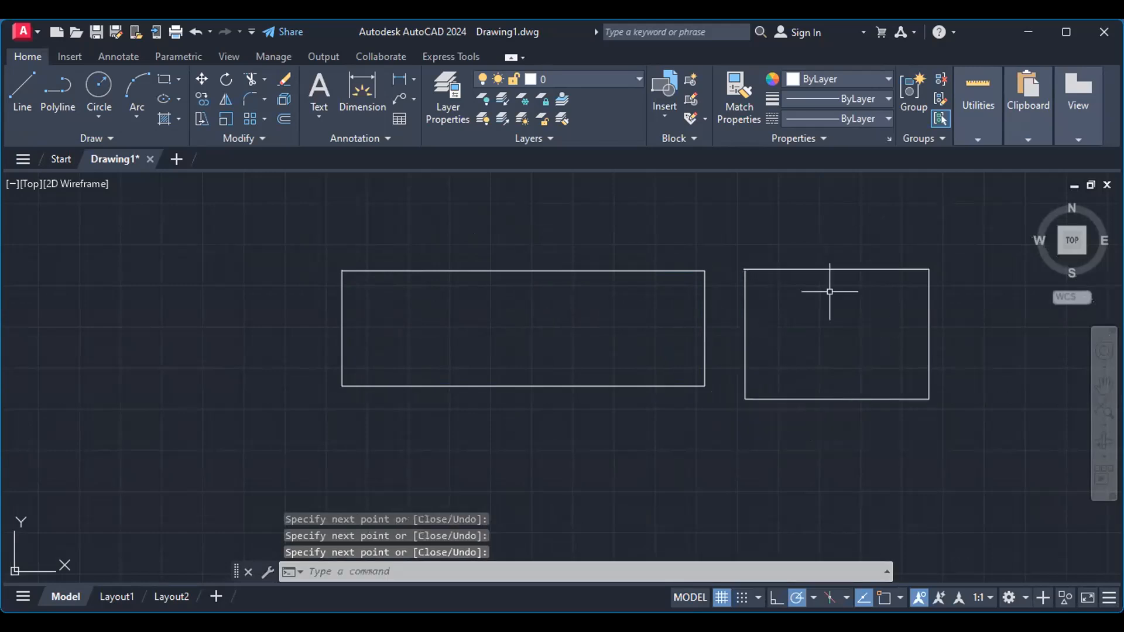
Step: Compare how the two rectangles select, picking the line rectangle's four edges individually and the polyline rectangle once, and clear the selection
left_click(803, 270)
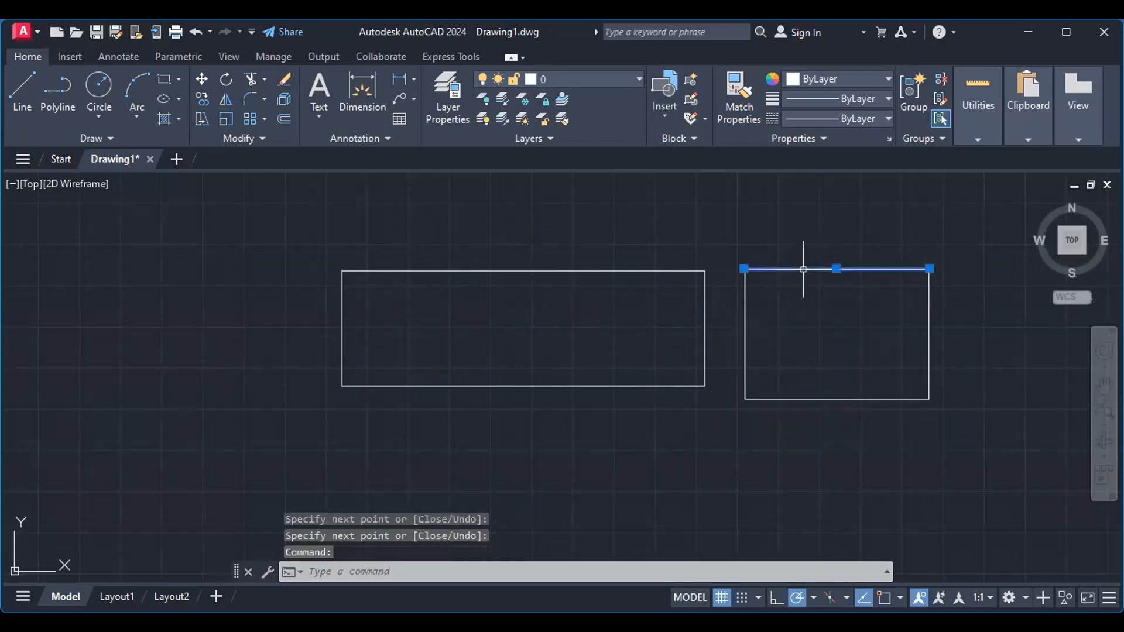
left_click(929, 320)
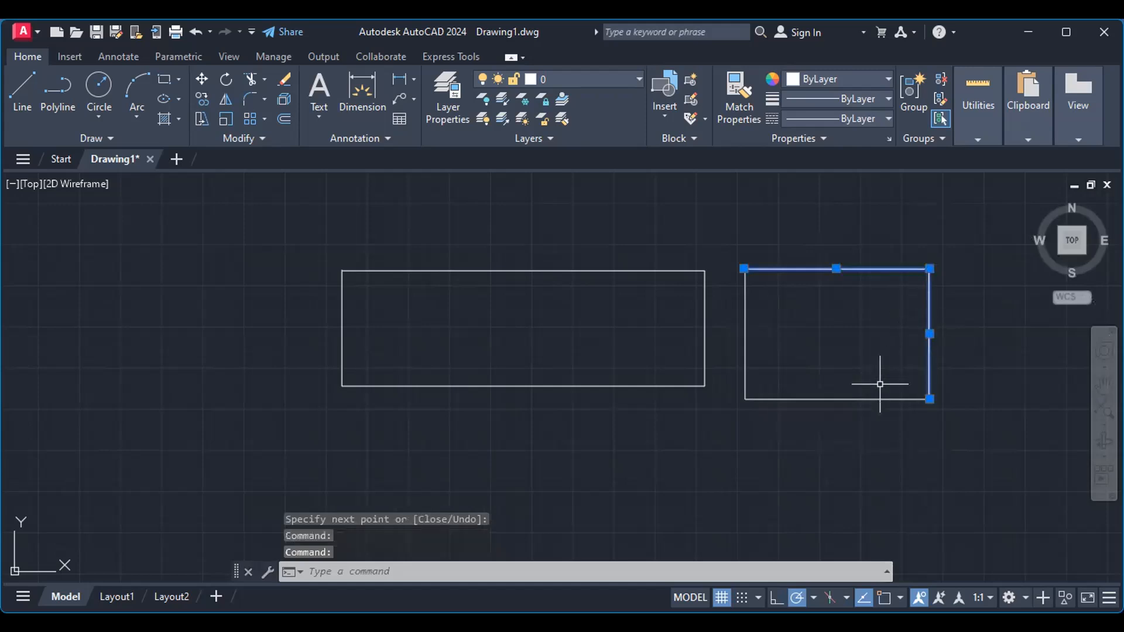
left_click(838, 401)
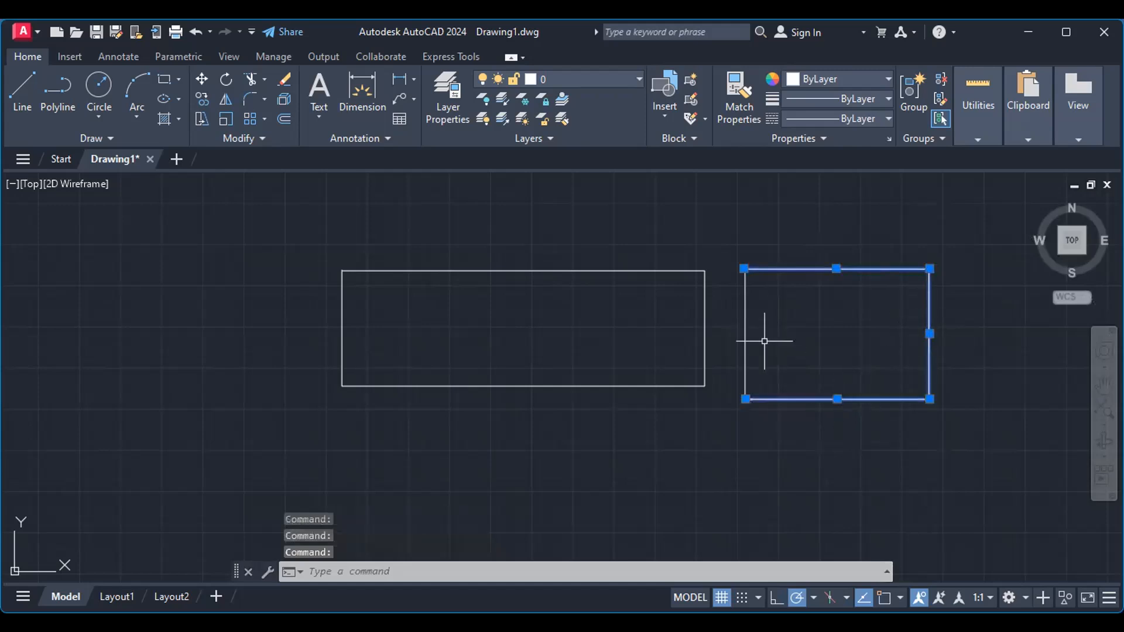
left_click(747, 329)
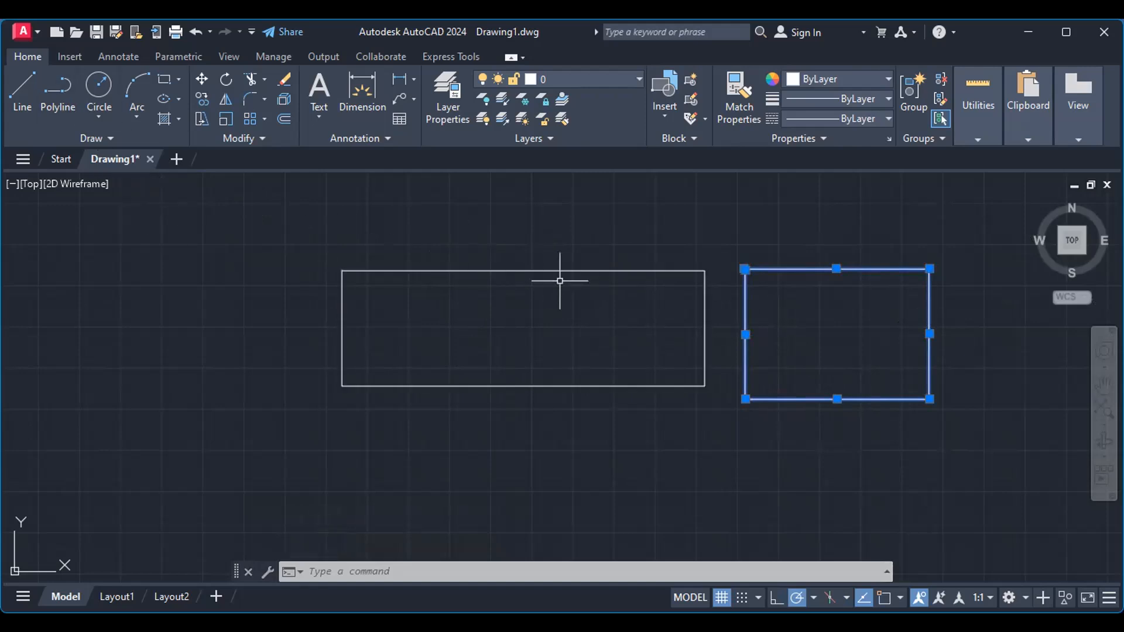
left_click(551, 271)
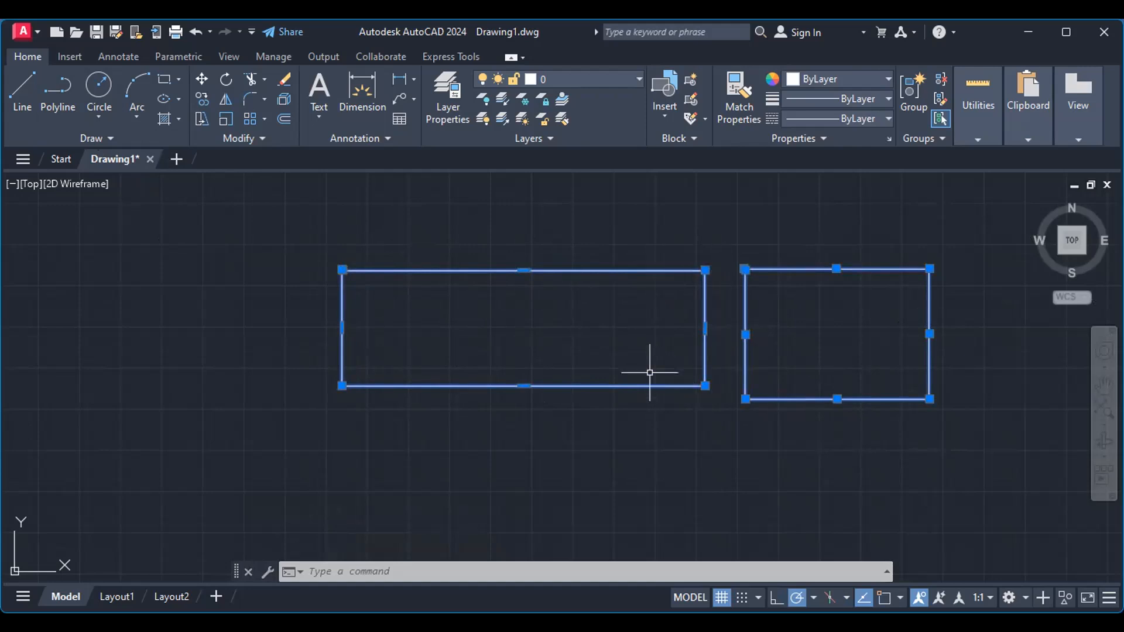
left_click(620, 338)
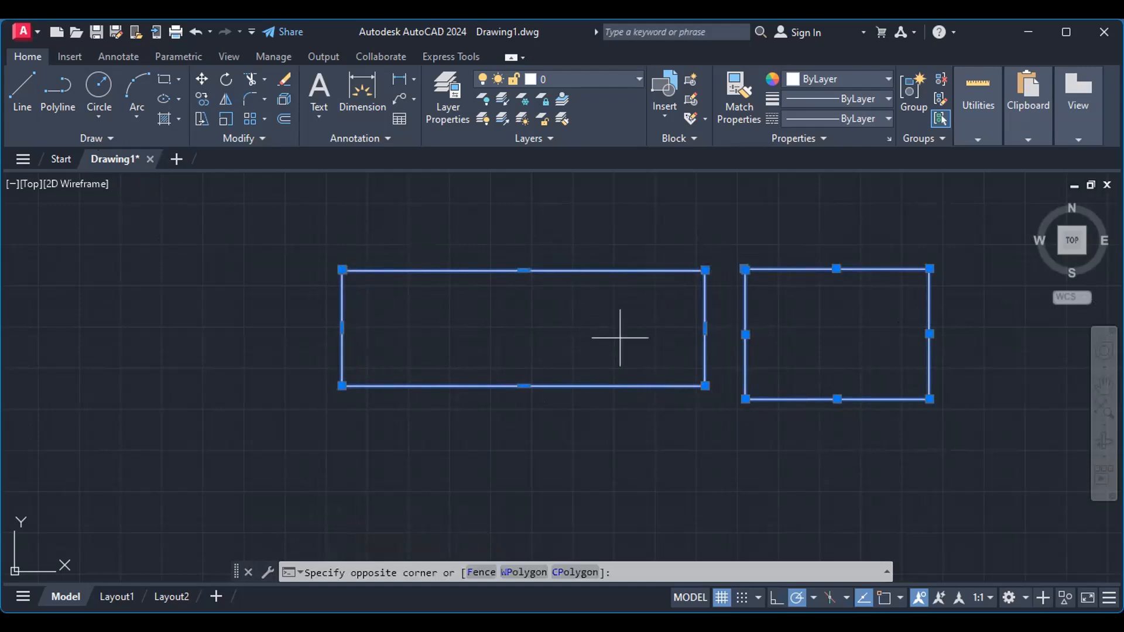
left_click(620, 338)
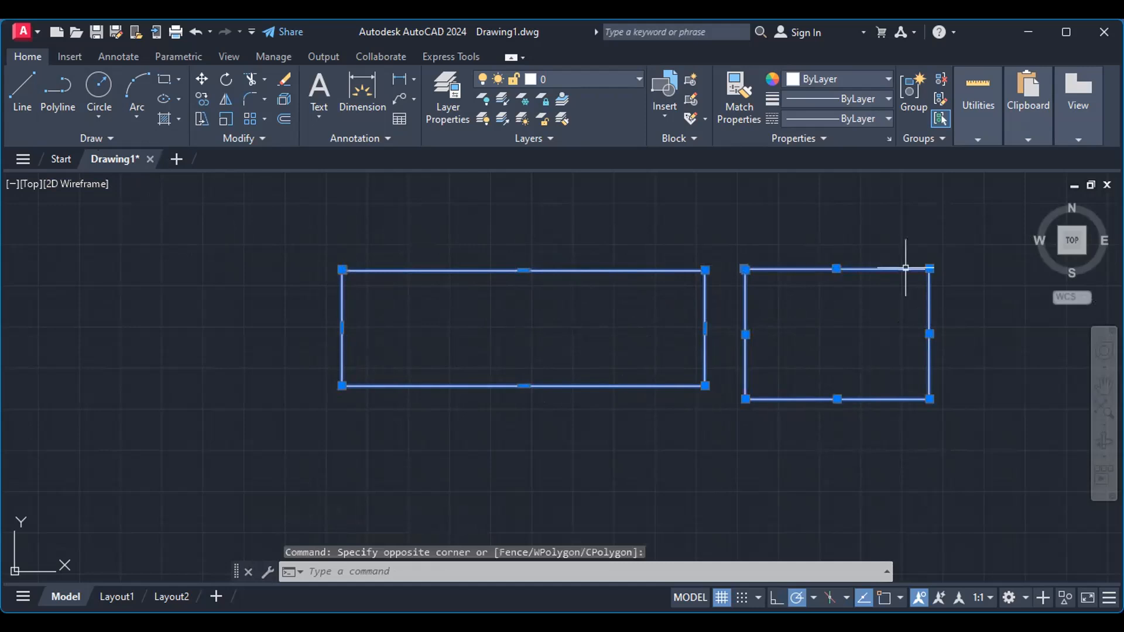
key("Escape")
Step: Check again that the line rectangle's edges are separate objects by selecting them individually, and clear the selection
left_click(829, 269)
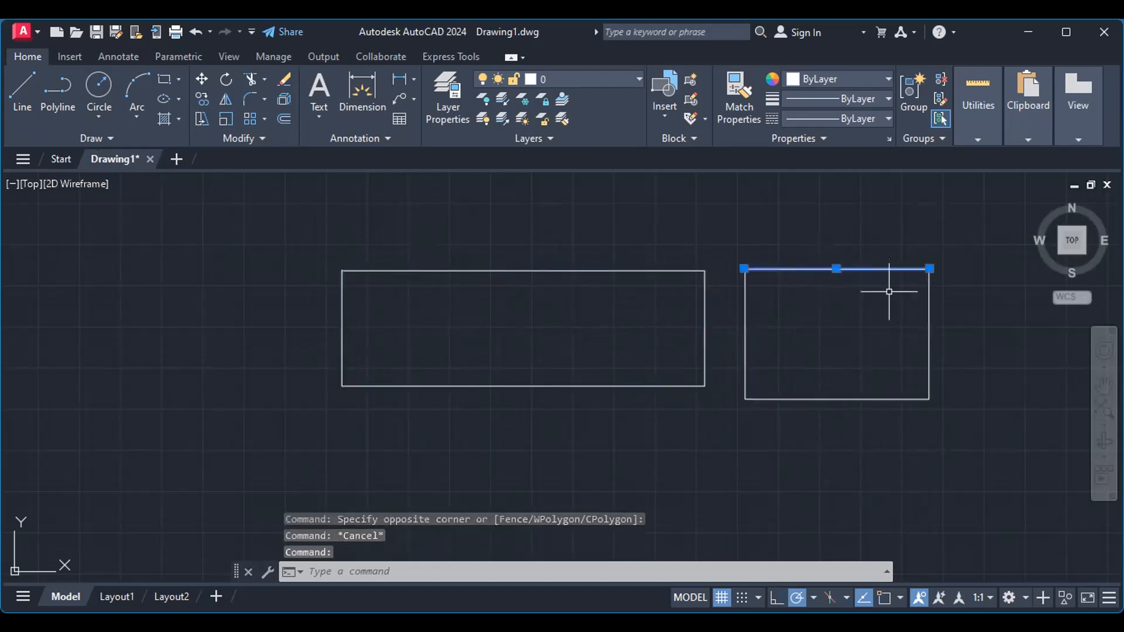
left_click(930, 314)
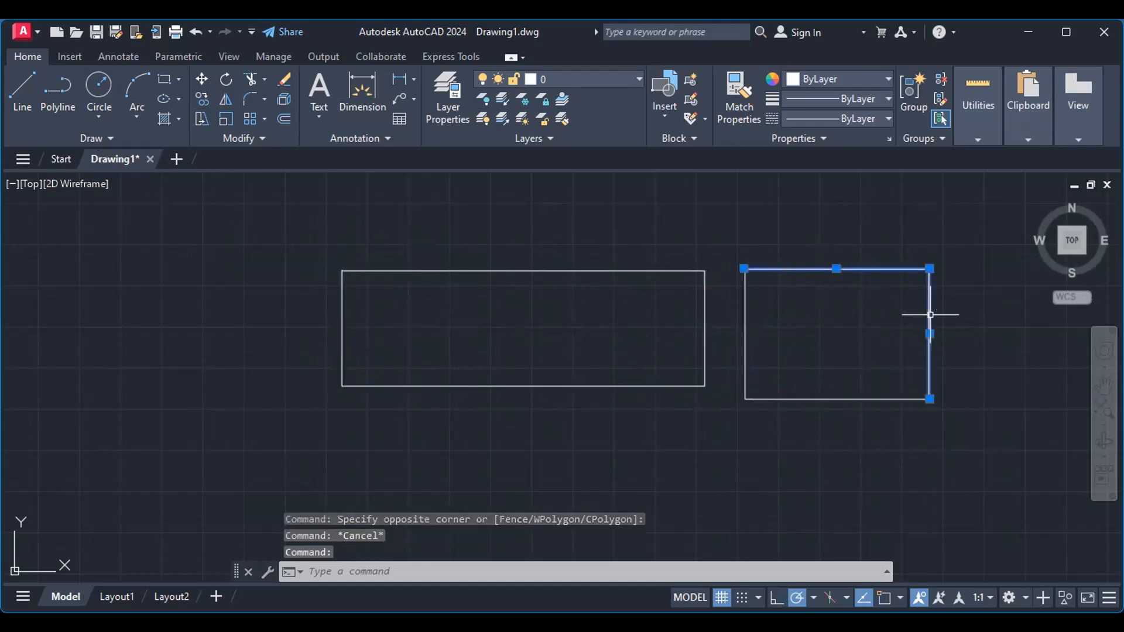
key("Escape")
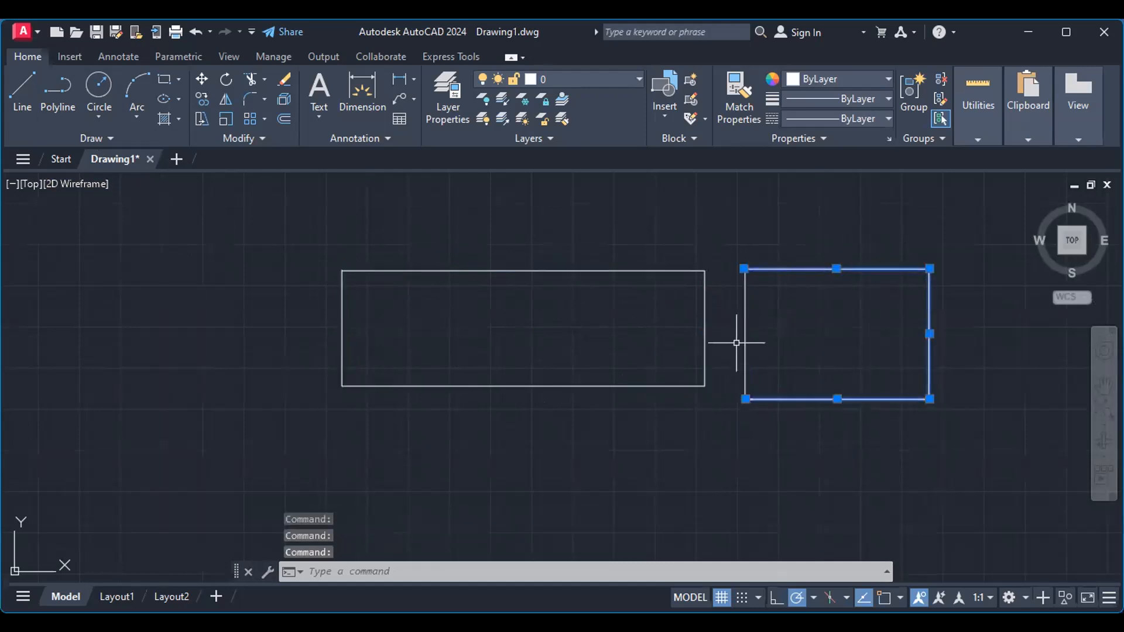
left_click(745, 342)
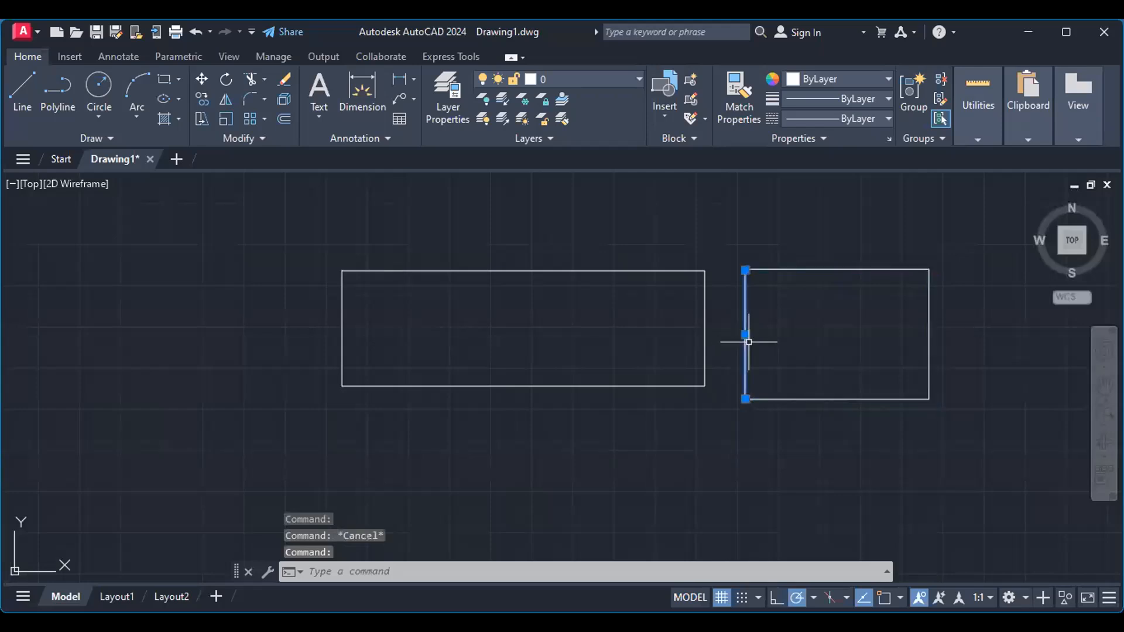
left_click(802, 332)
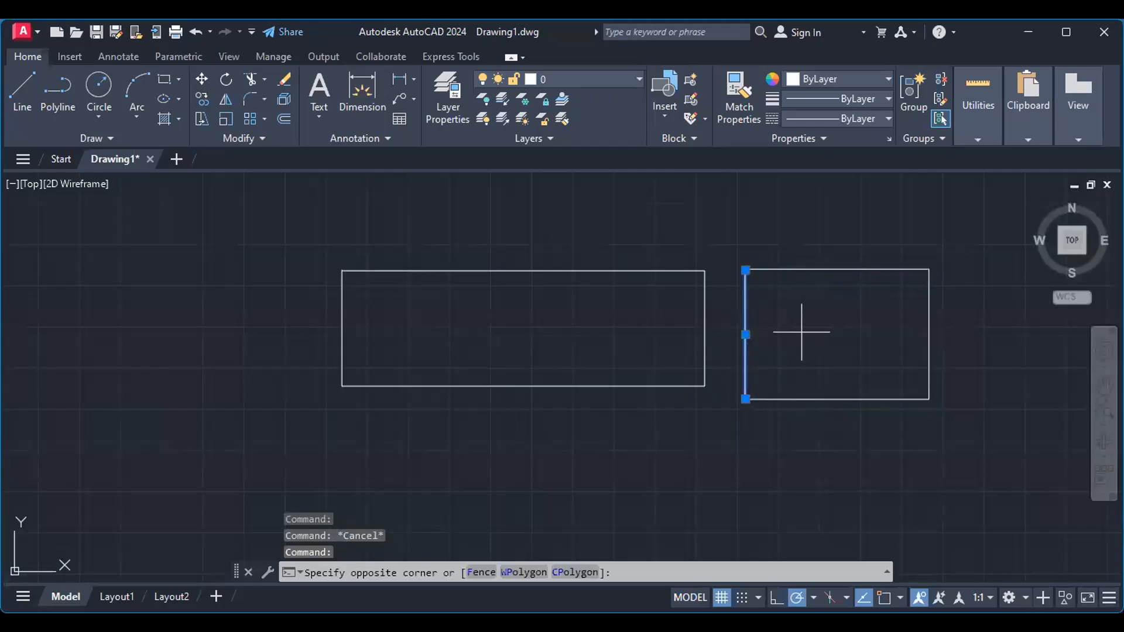
key("Escape")
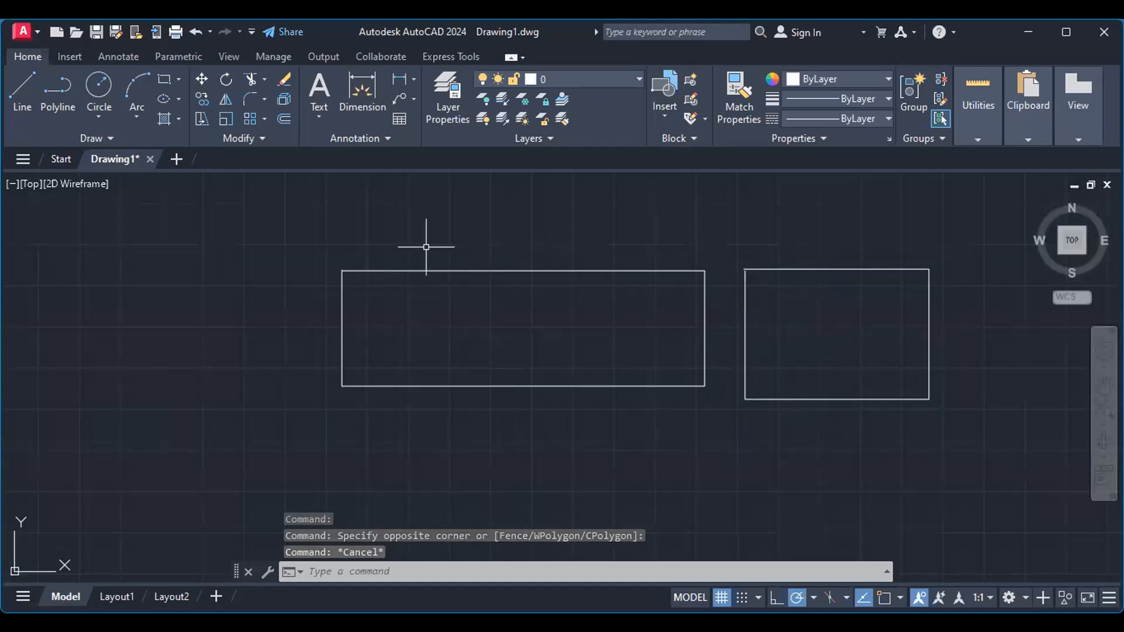
Step: Erase both the polyline rectangle and the rectangle made of separate lines
left_click(278, 224)
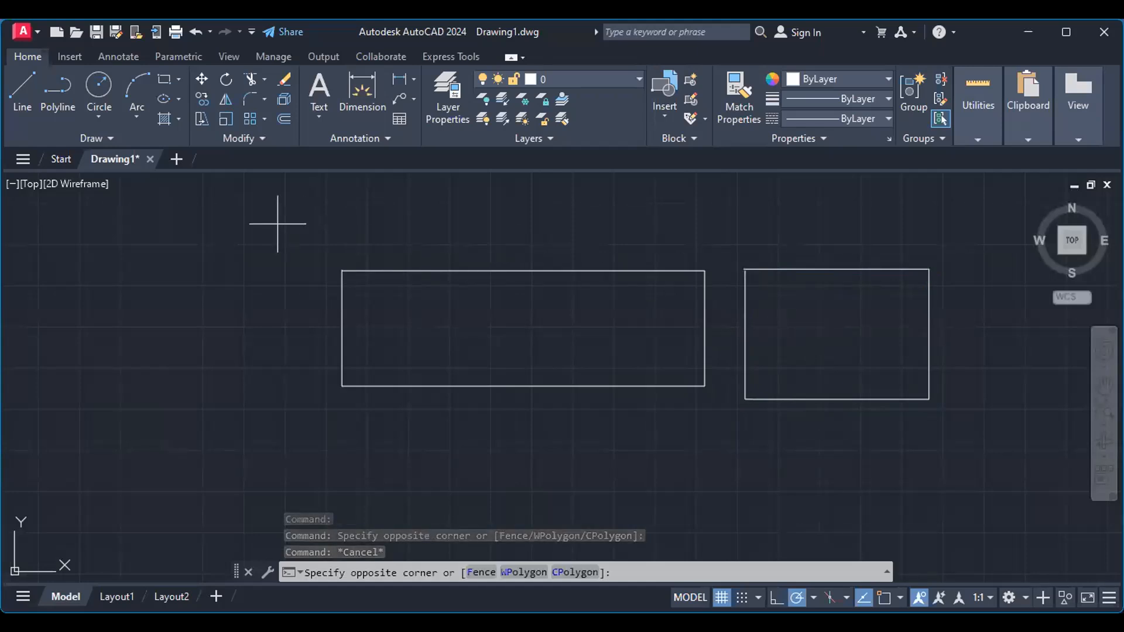
left_click(1003, 427)
key("Delete")
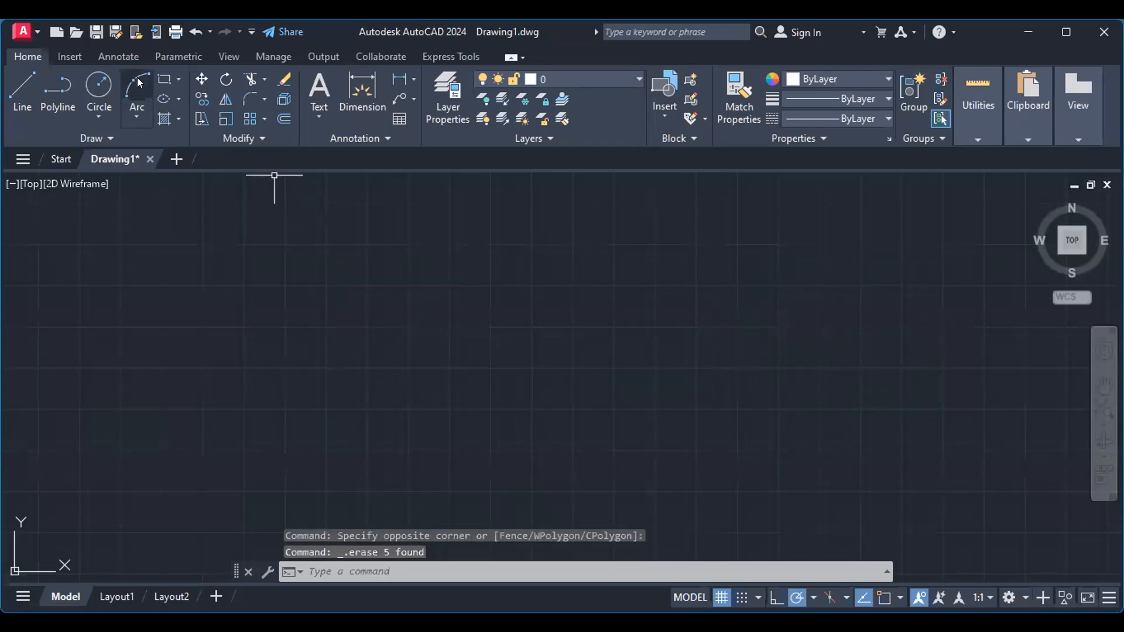
Step: Draw a circle with a radius of about 672 by centre and radius in the upper middle of the empty drawing area
left_click(100, 85)
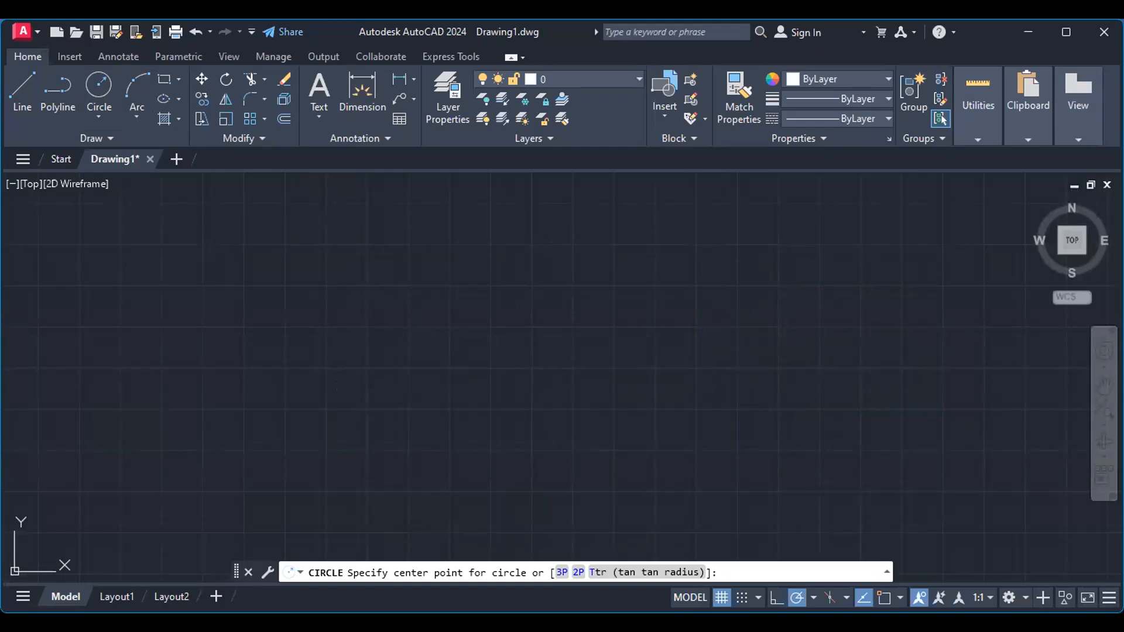
left_click(404, 279)
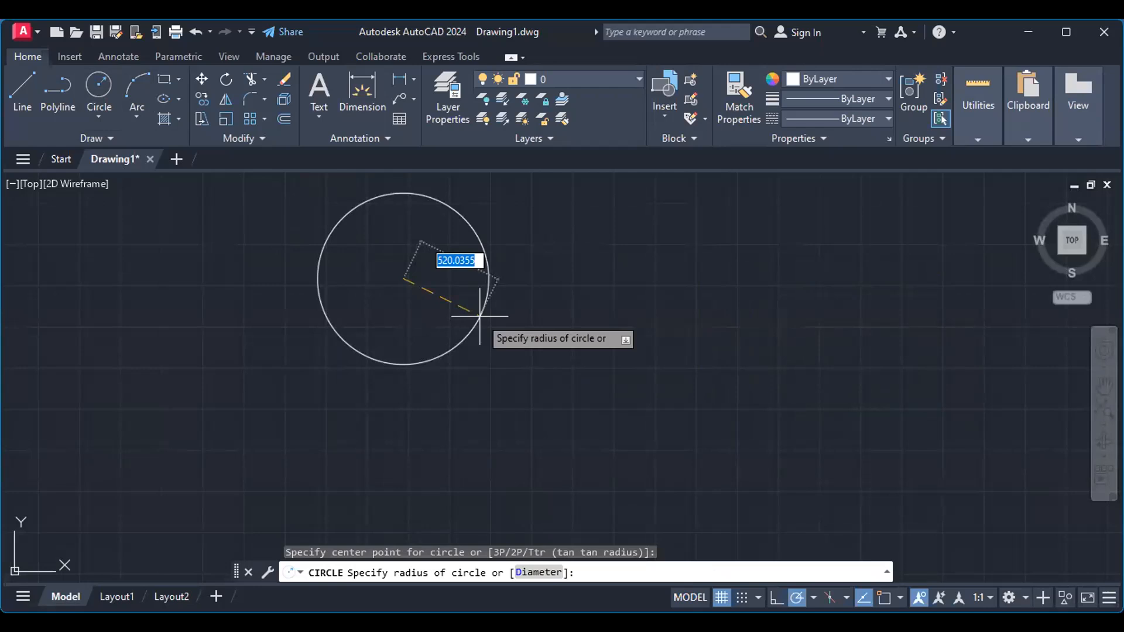
left_click(480, 316)
scroll(419, 276, "up", 2)
scroll(419, 277, "down", 2)
scroll(420, 276, "down", 2)
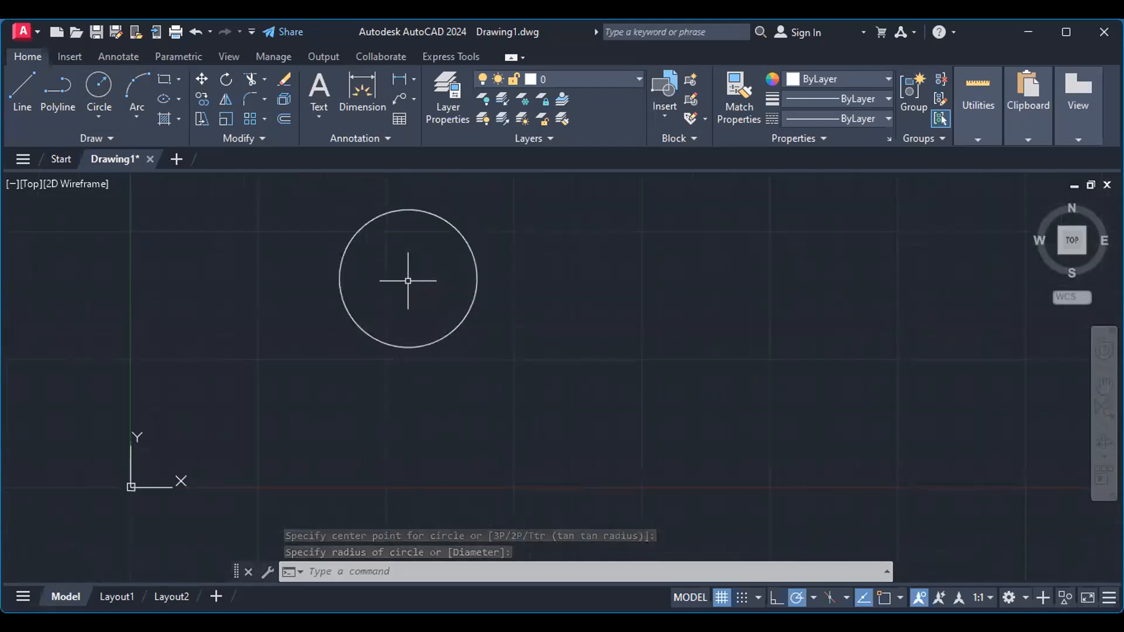
scroll(408, 281, "up", 2)
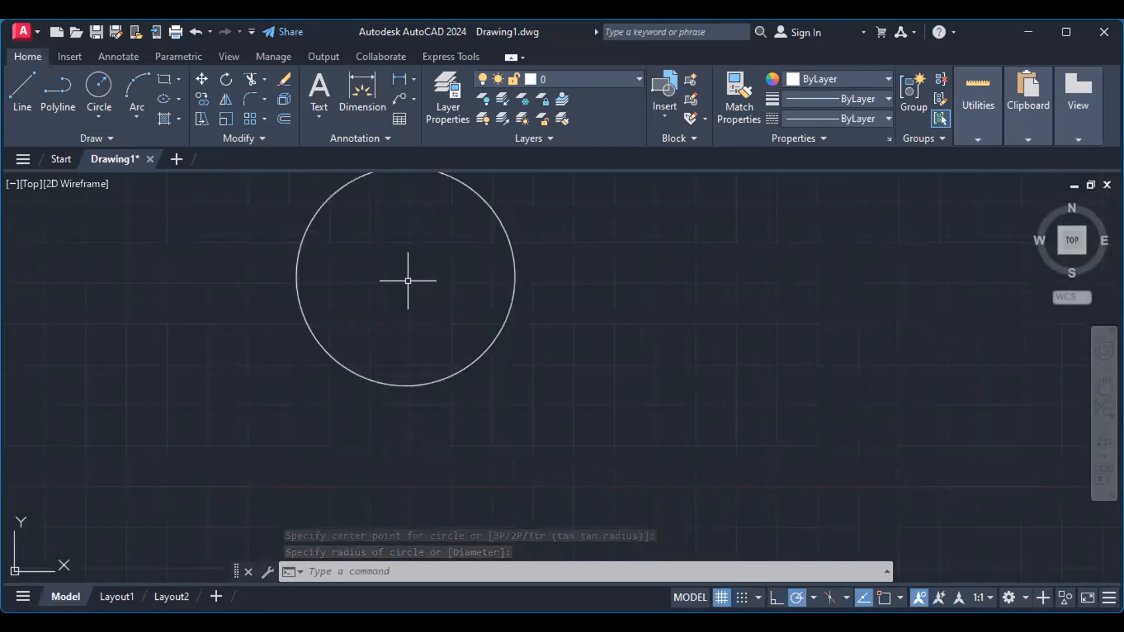
Step: Draw a circle with a diameter of 1000 to the right of the first circle using Center, Diameter
left_click(97, 118)
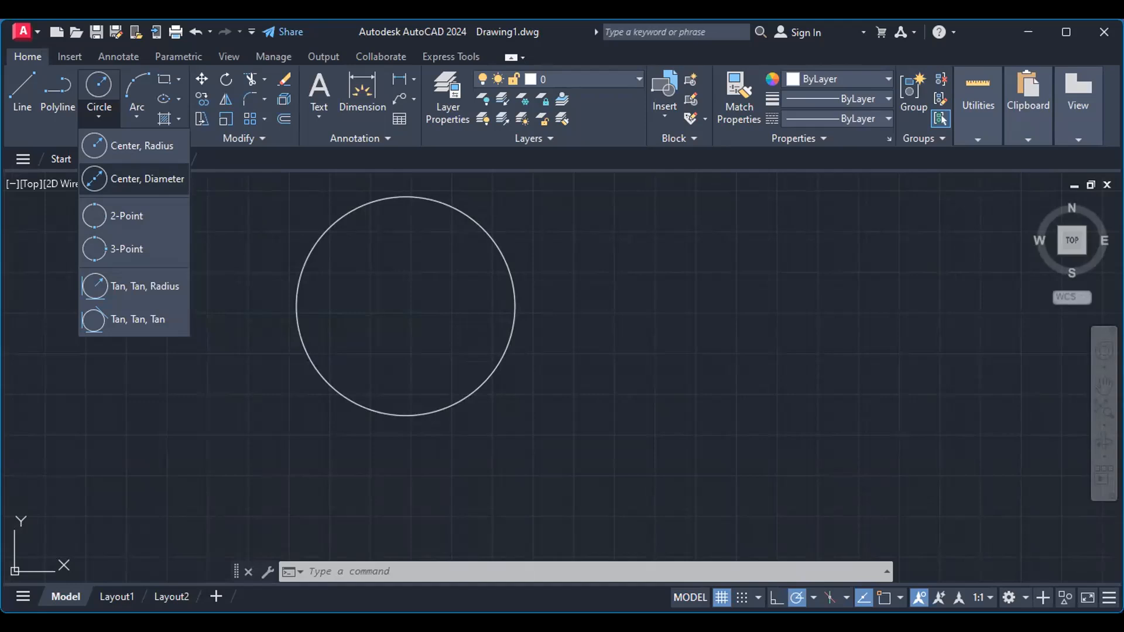
left_click(147, 179)
left_click(651, 318)
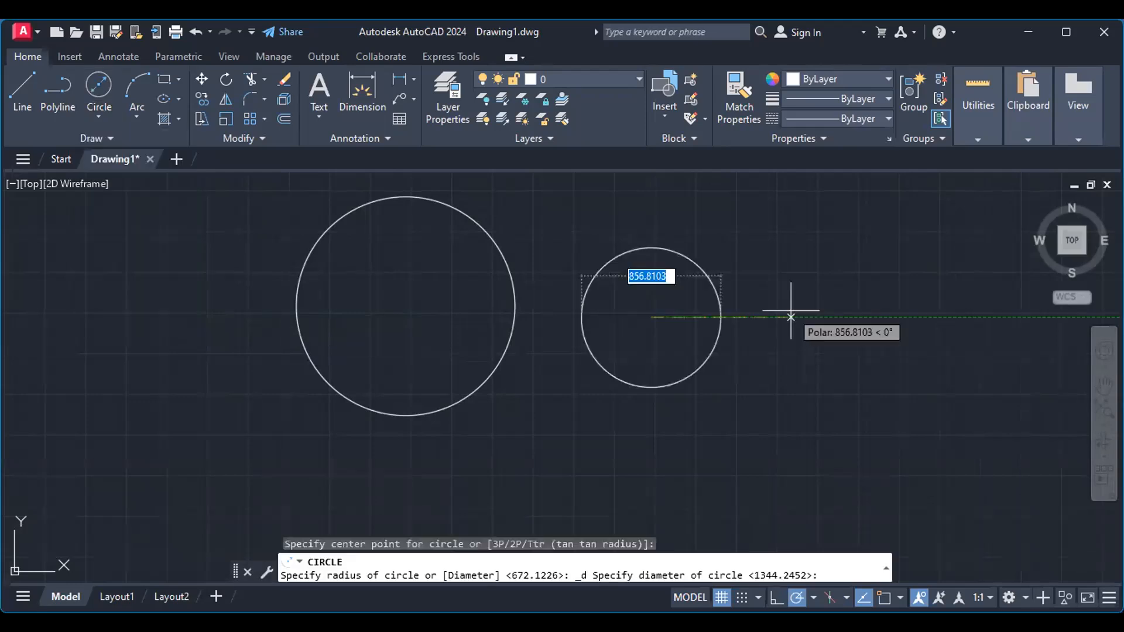
type("1000")
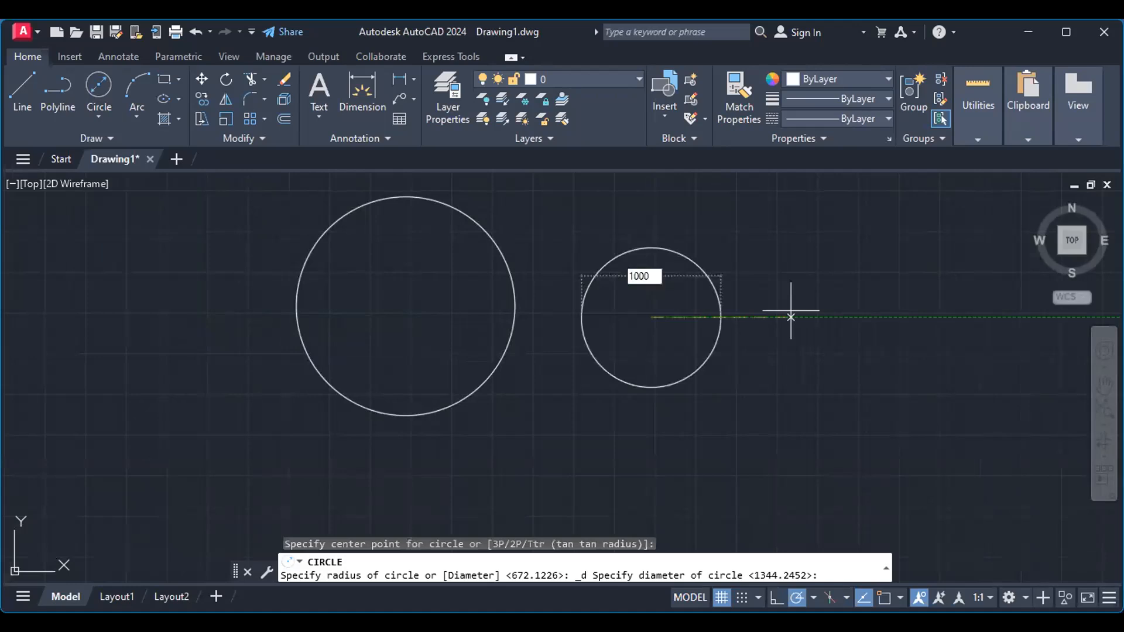
key("Return")
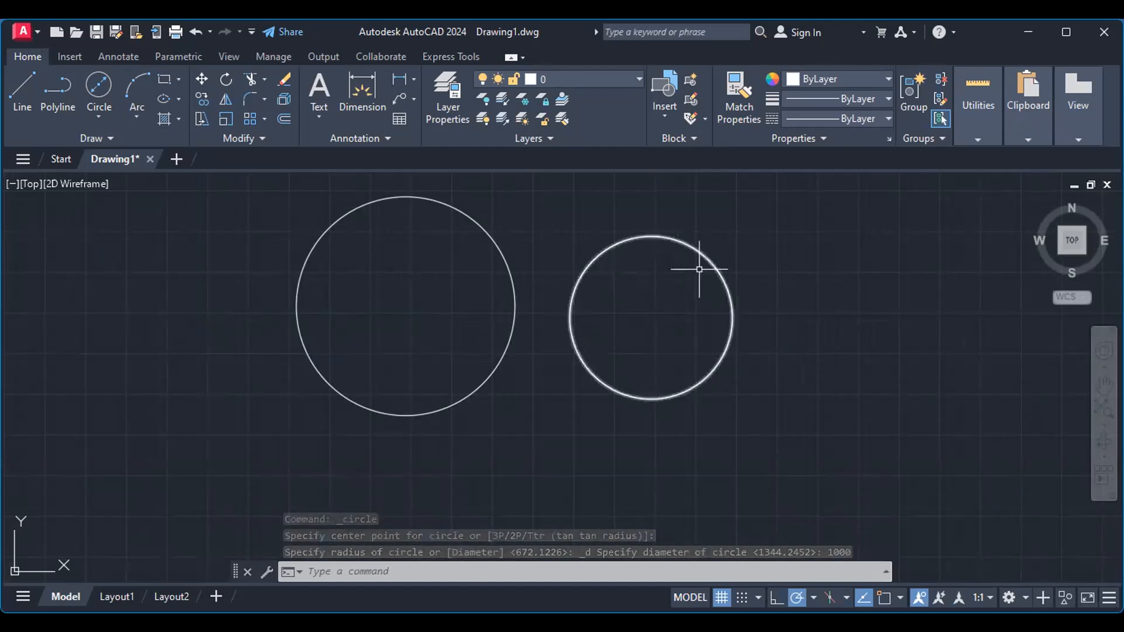
Step: Draw a 2-Point circle to the left of the large circle by placing the two ends of its diameter
left_click(95, 121)
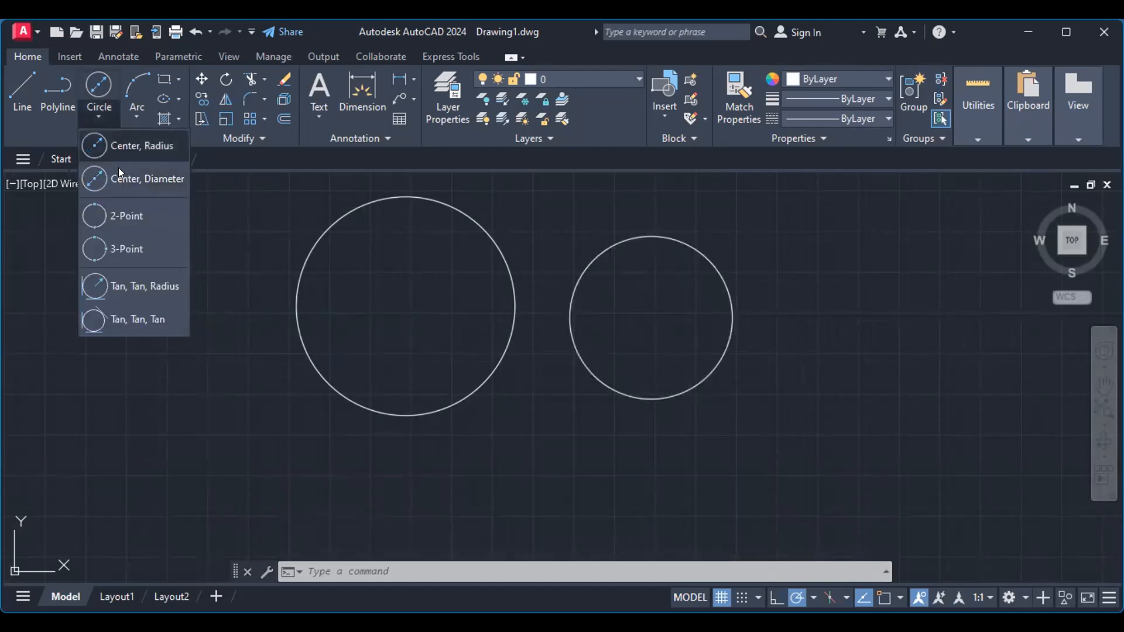
key("Escape")
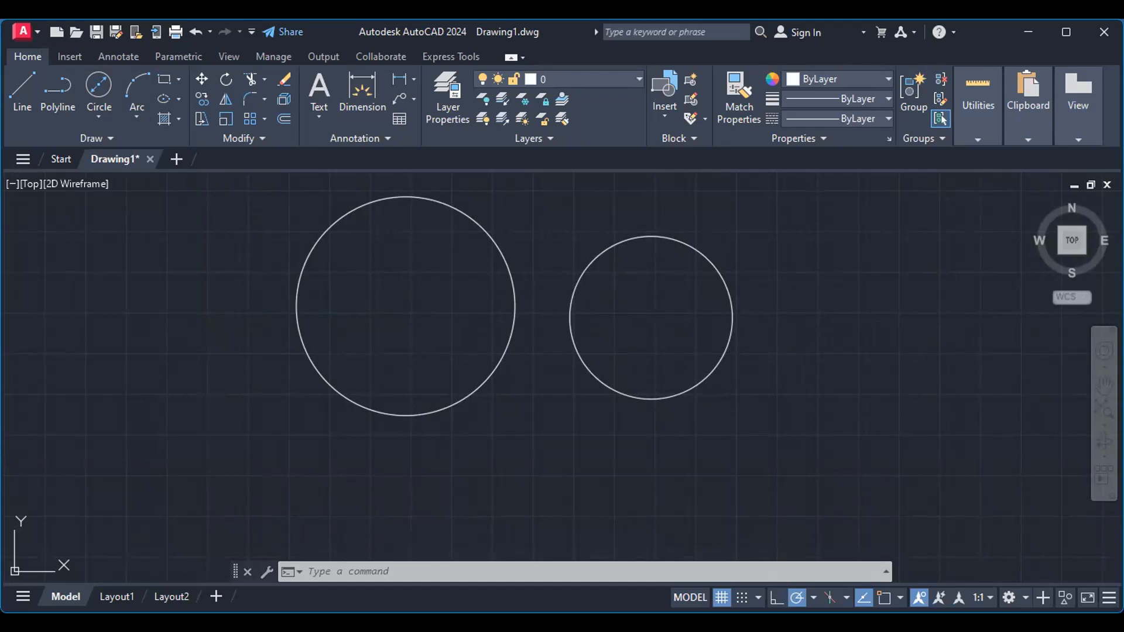
left_click(227, 397)
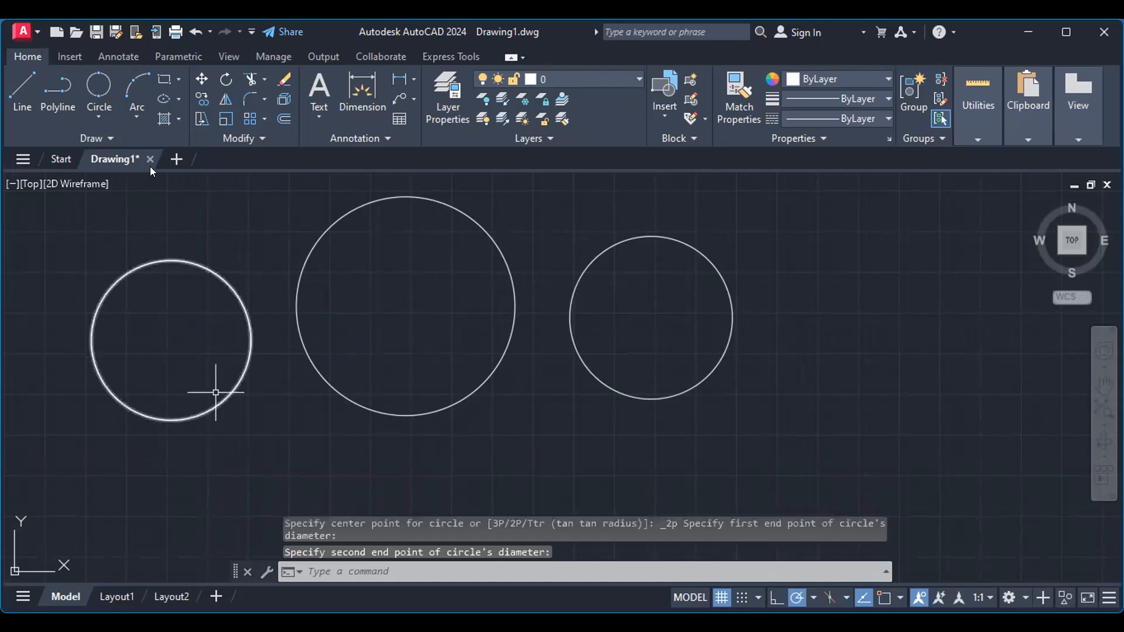
Step: Draw a 3-Point circle to the right of the 1000-diameter circle, placing three points on its circumference
left_click(99, 117)
left_click(119, 216)
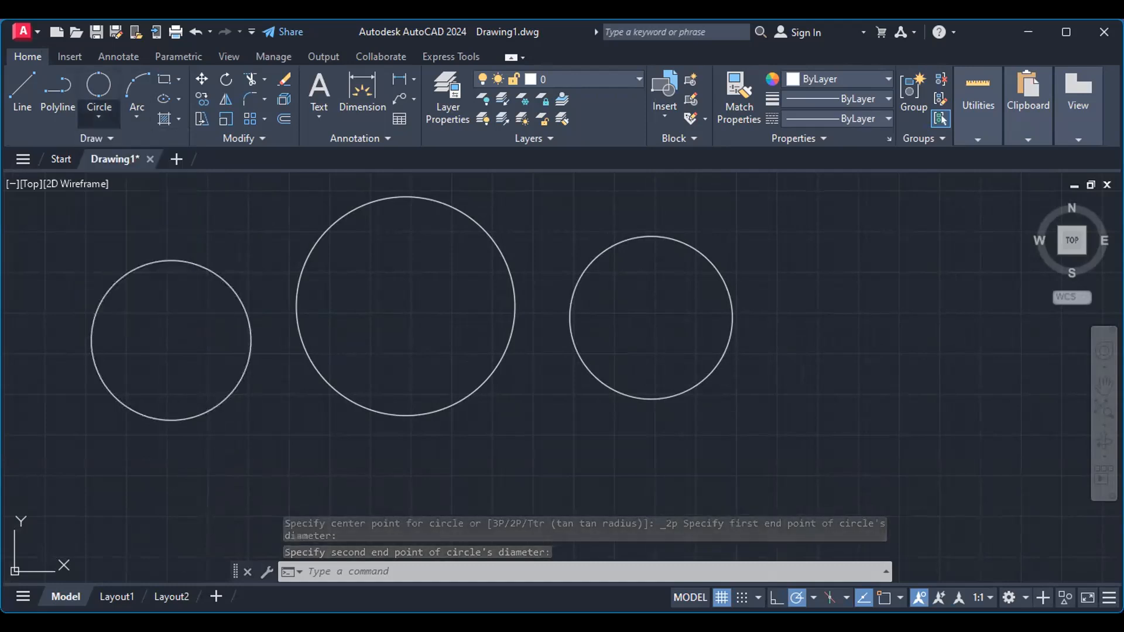
left_click(785, 252)
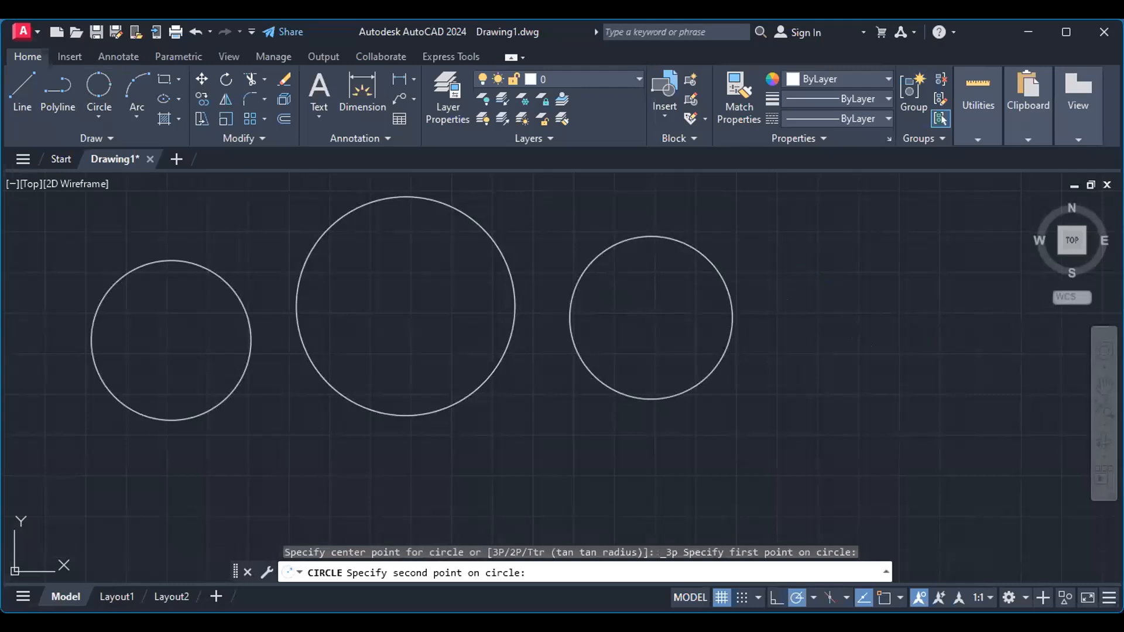
left_click(832, 395)
left_click(917, 304)
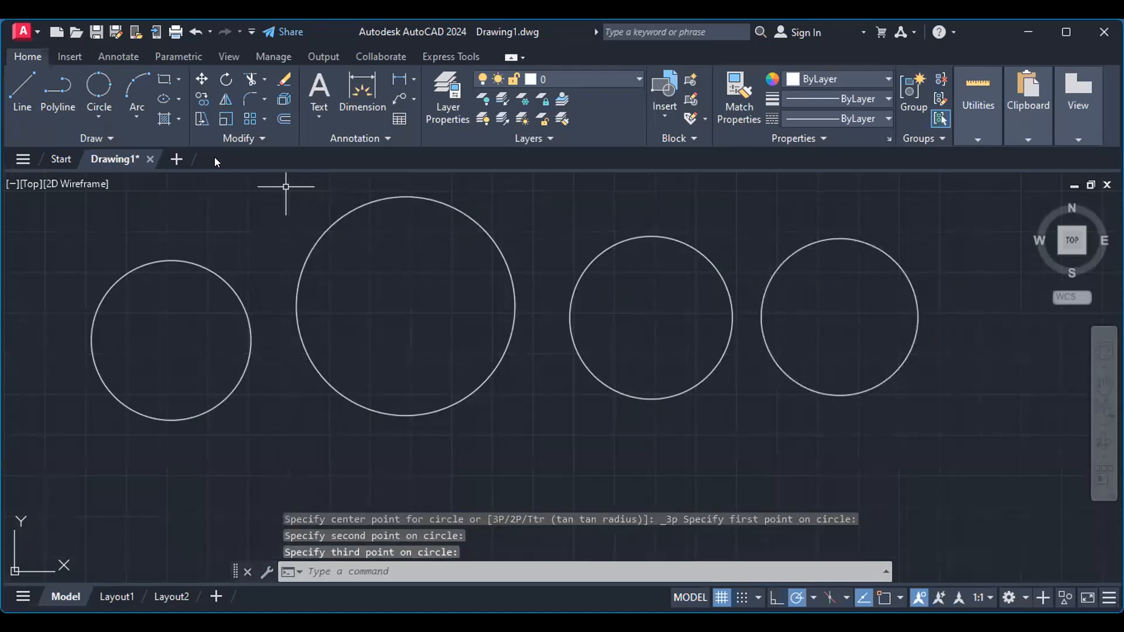
Step: Draw a Tan, Tan, Radius circle with a radius of 500 tangent to the leftmost circle and the large circle
left_click(99, 117)
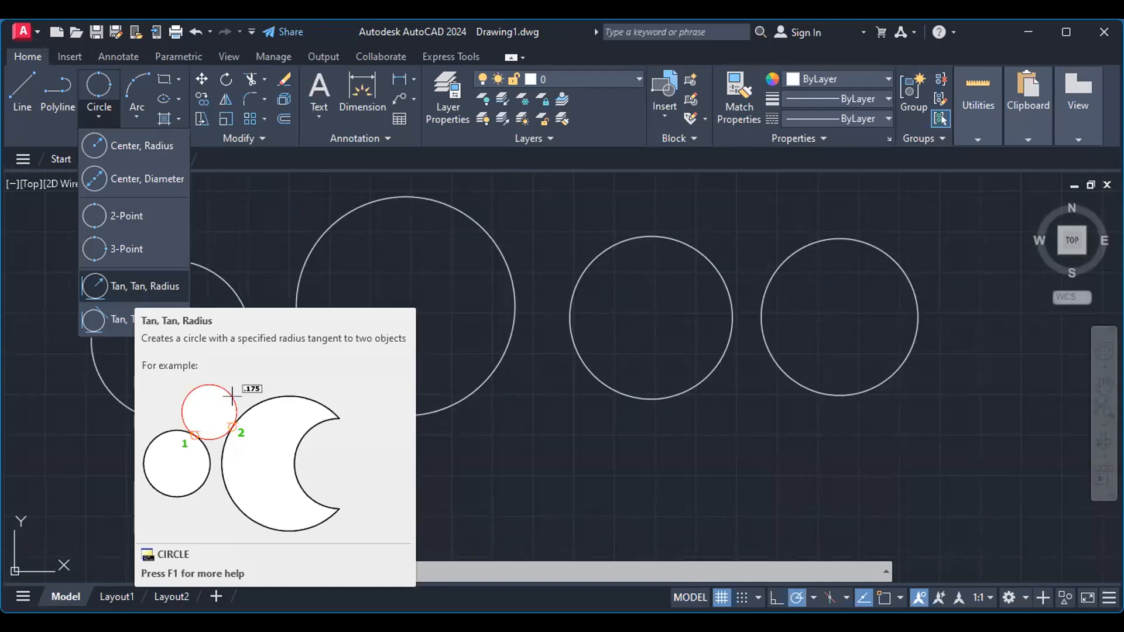
left_click(140, 286)
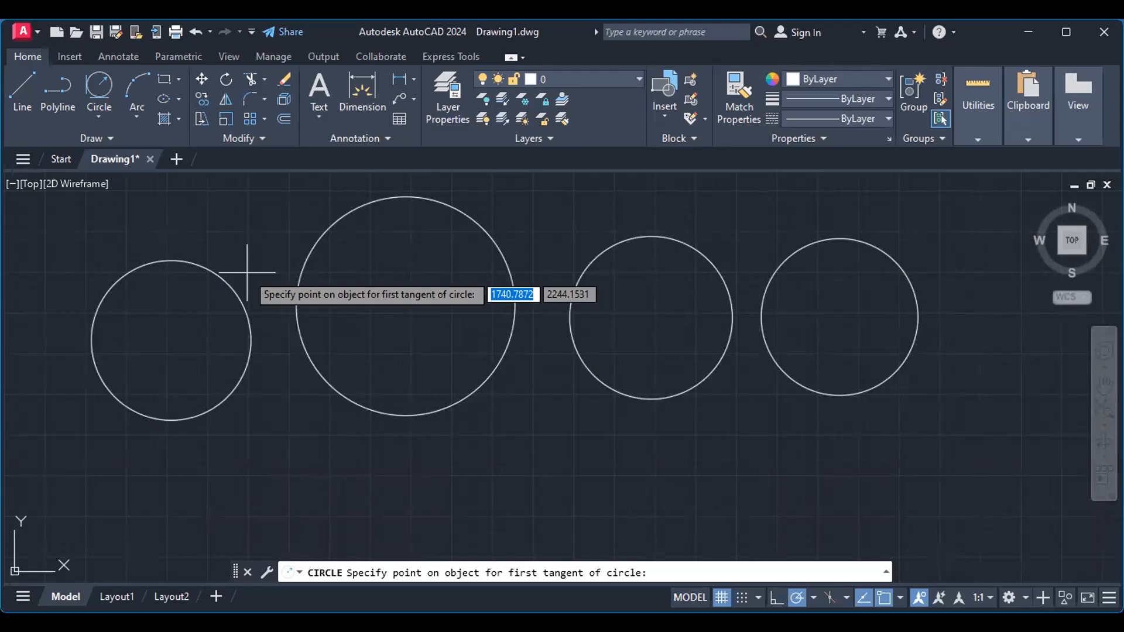
left_click(237, 292)
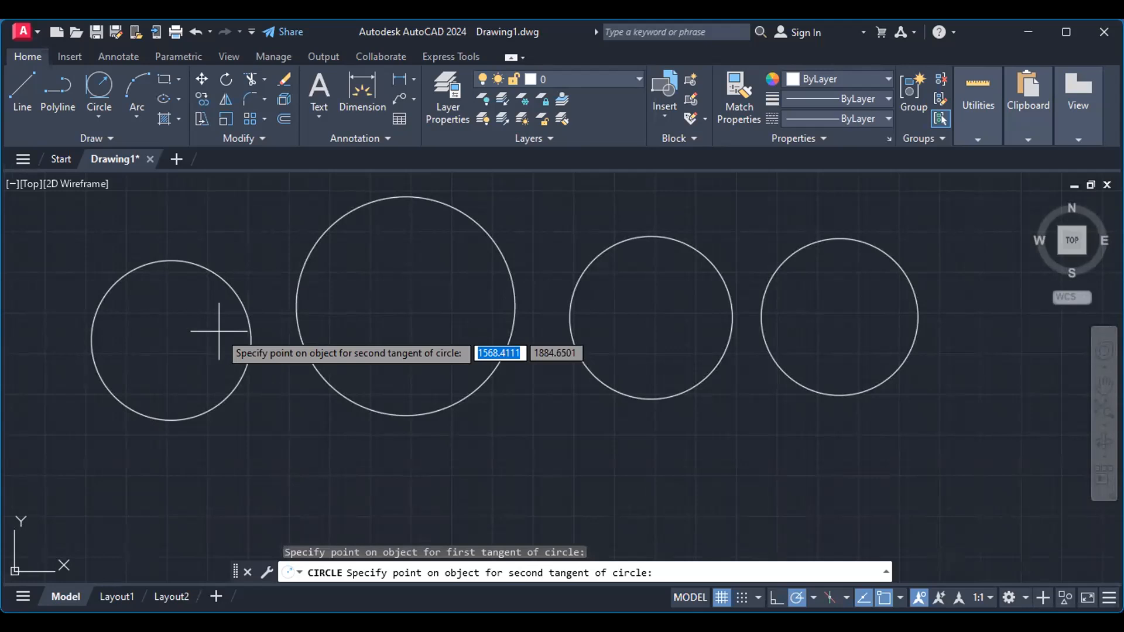
left_click(287, 329)
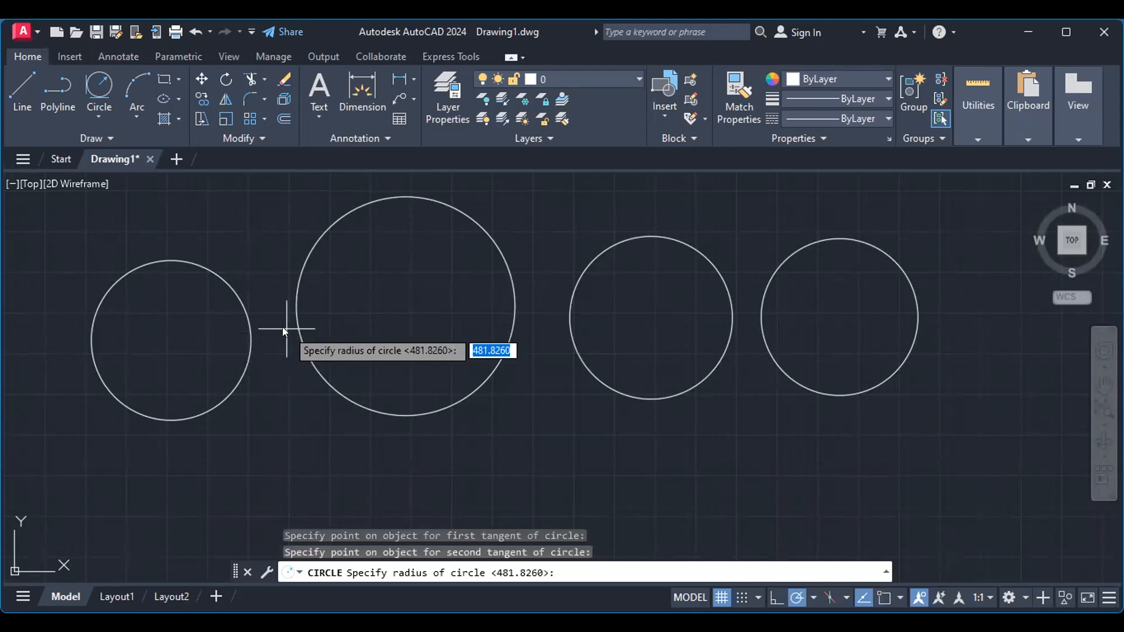
type("500")
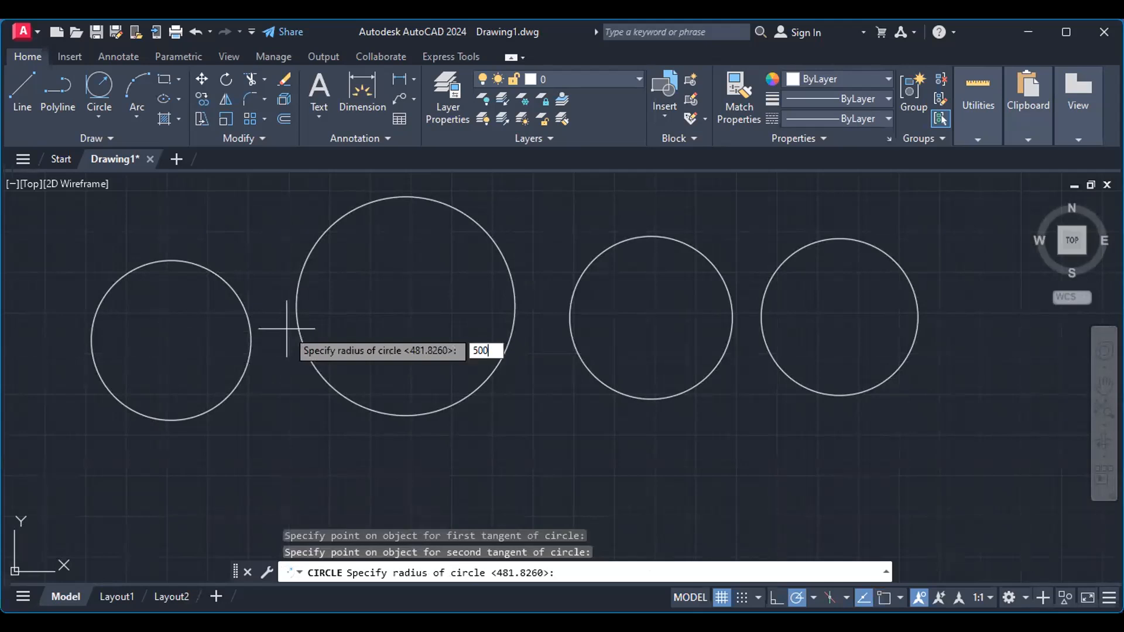
key("Return")
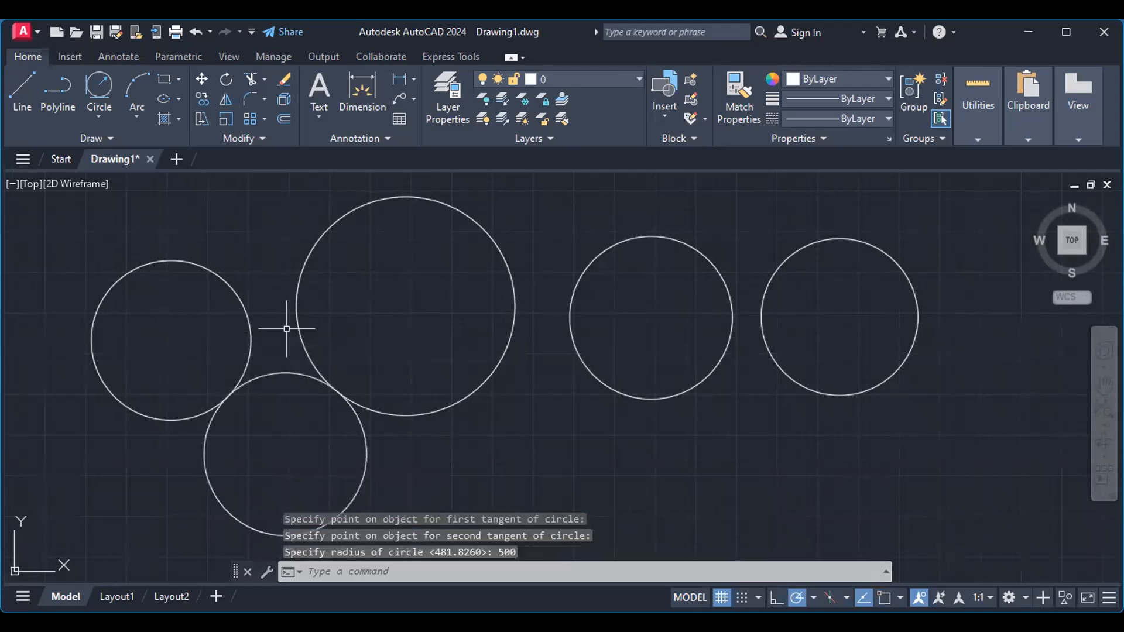
Step: Examine how the 500-radius circle touches the leftmost circle and the large circle
scroll(290, 437, "down", 2)
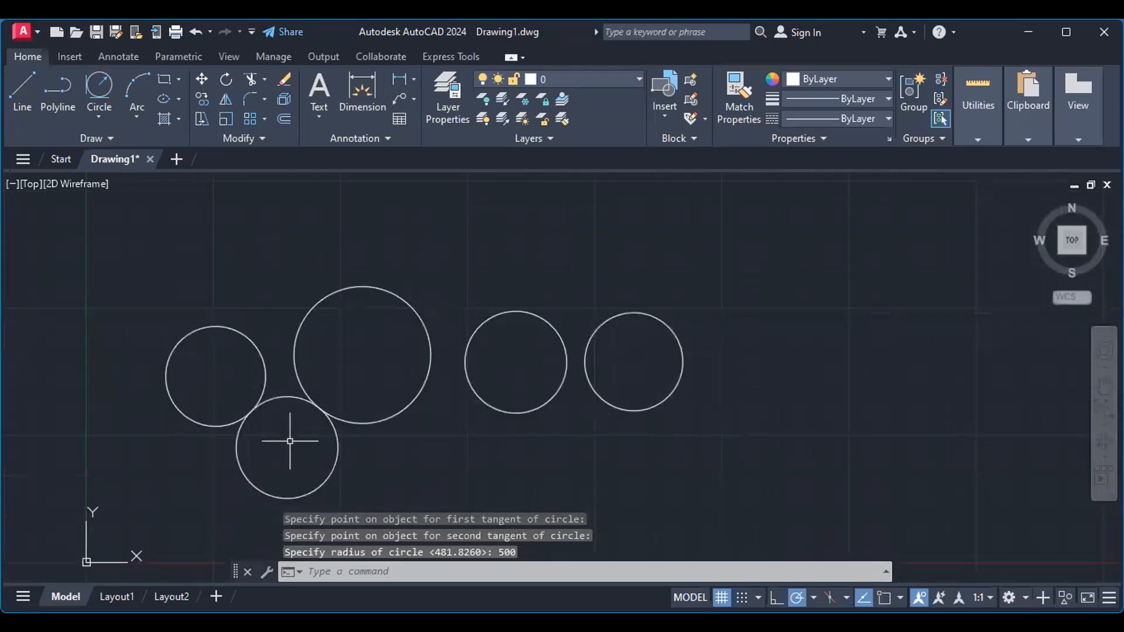
mouse_move(290, 441)
middle_mouse_down()
mouse_move(301, 322)
mouse_move(304, 396)
middle_mouse_up()
scroll(301, 336, "up", 4)
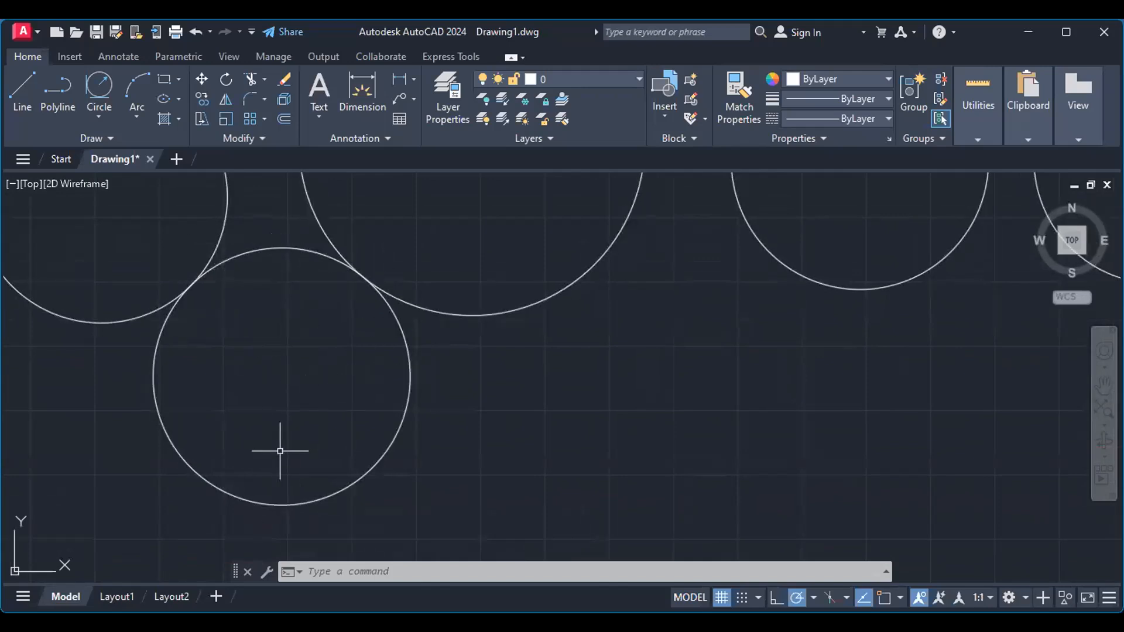
scroll(276, 434, "up", 1)
scroll(276, 434, "down", 3)
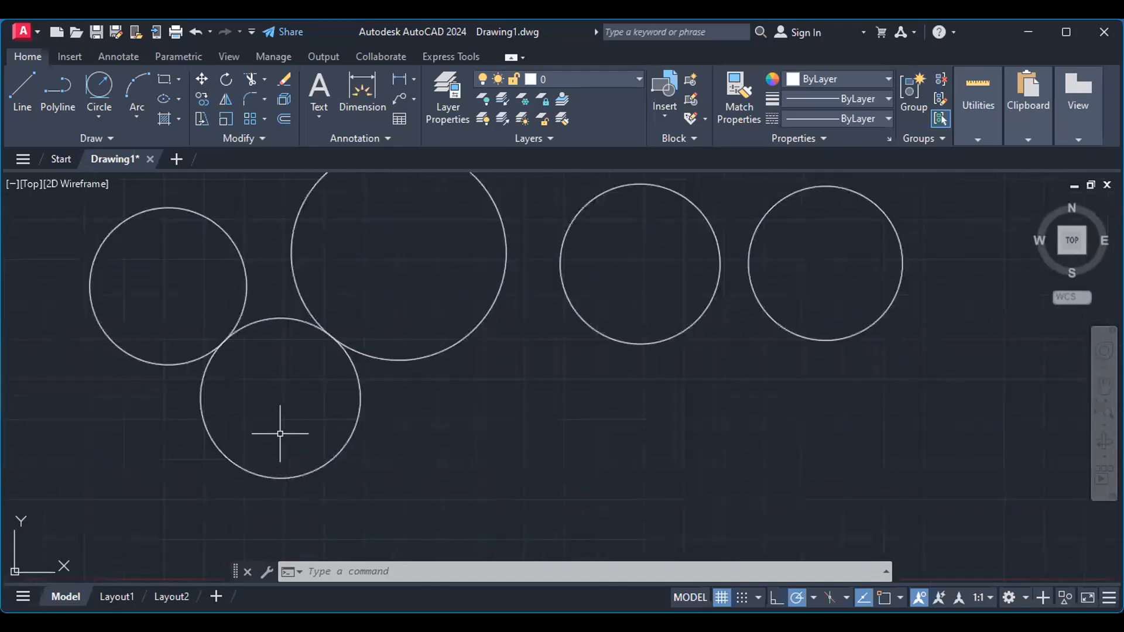
mouse_move(392, 333)
middle_mouse_down()
mouse_move(276, 297)
mouse_move(311, 316)
mouse_move(296, 311)
mouse_move(281, 367)
mouse_move(235, 370)
mouse_move(297, 384)
middle_mouse_up()
scroll(316, 318, "up", 2)
scroll(235, 370, "down", 2)
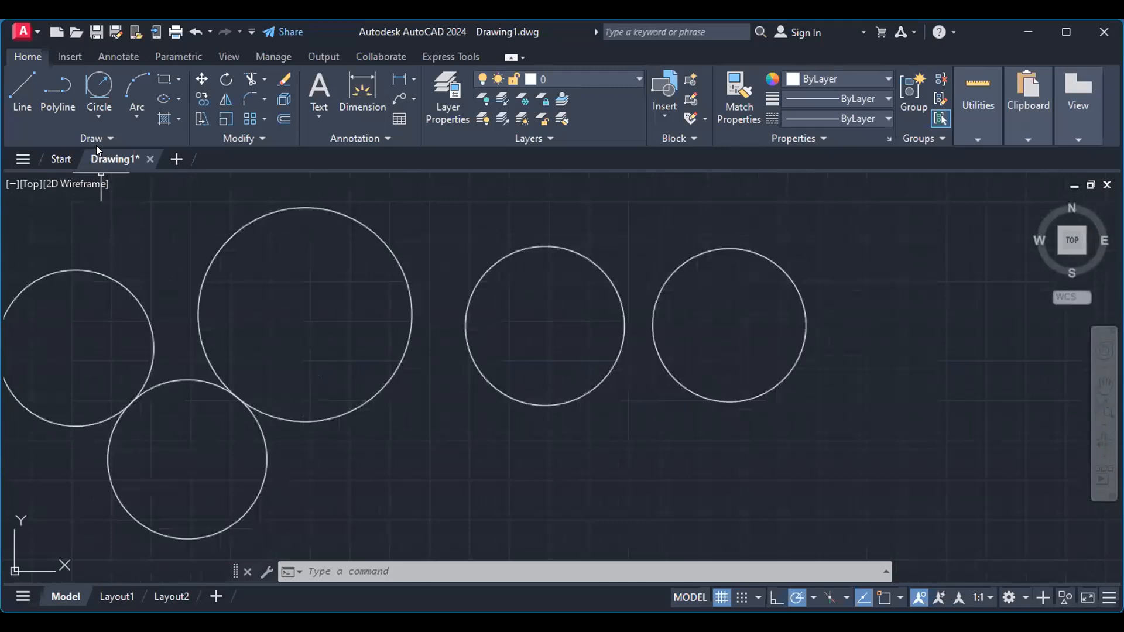
Step: Draw a small Tan, Tan, Tan circle in the gap between the large, leftmost and lower circles, tangent to all three
left_click(97, 115)
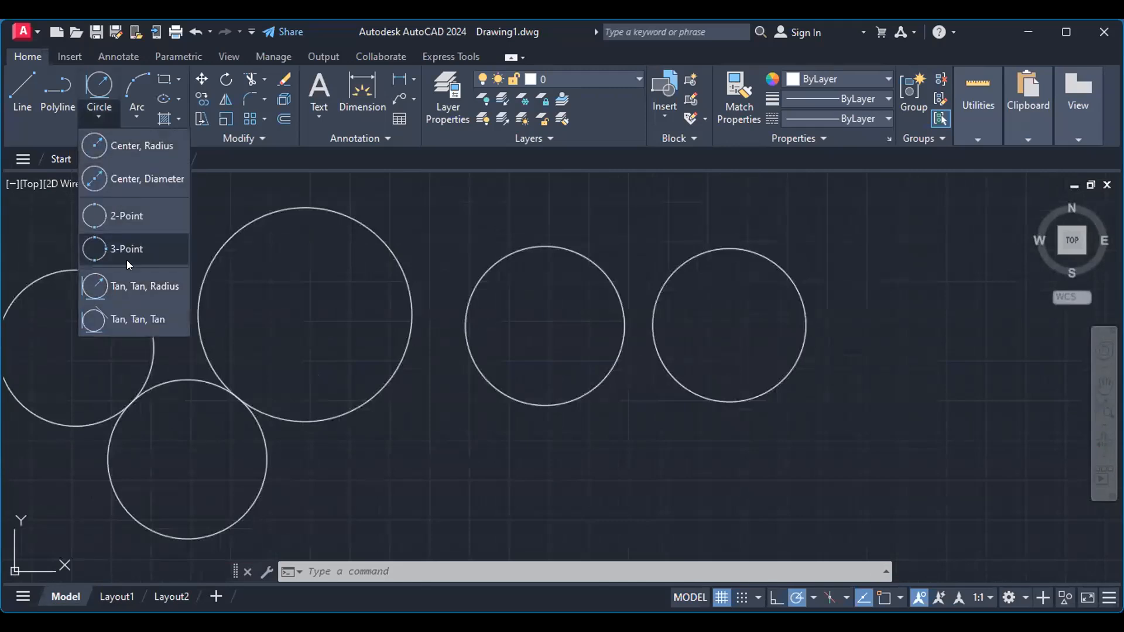
left_click(134, 323)
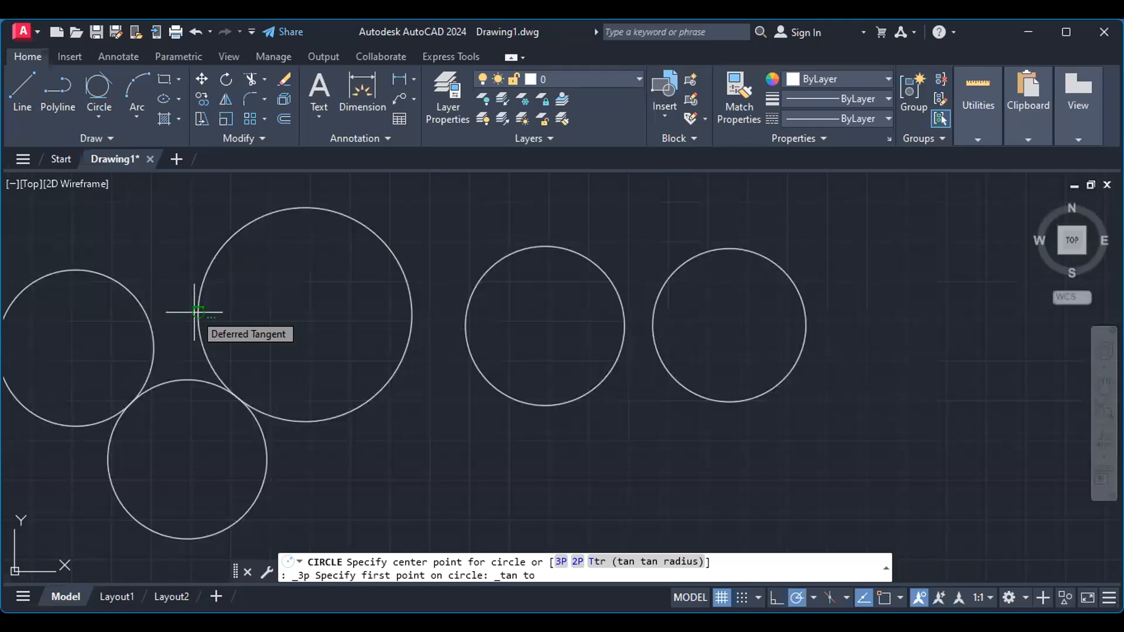
middle_click_drag(194, 312, 236, 396)
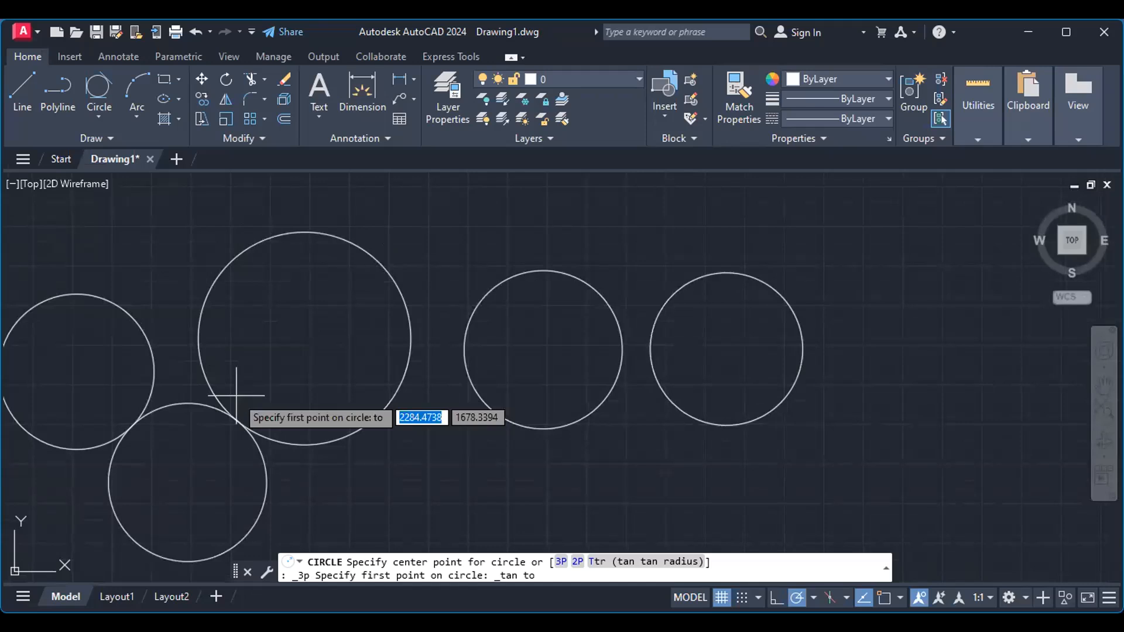
left_click(199, 355)
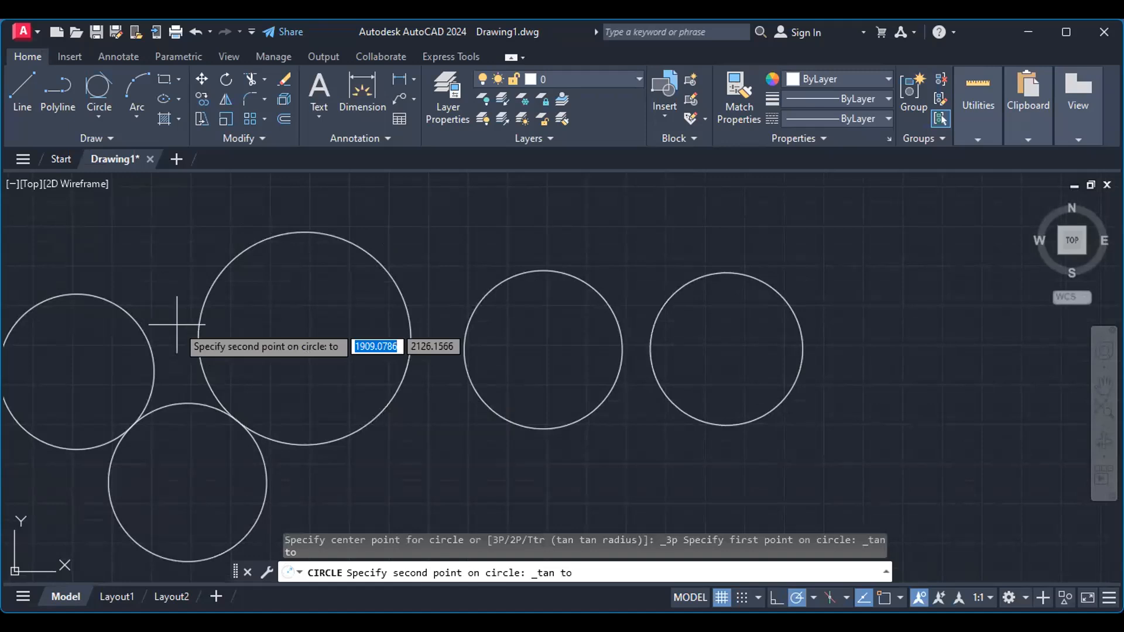
left_click(156, 358)
left_click(177, 404)
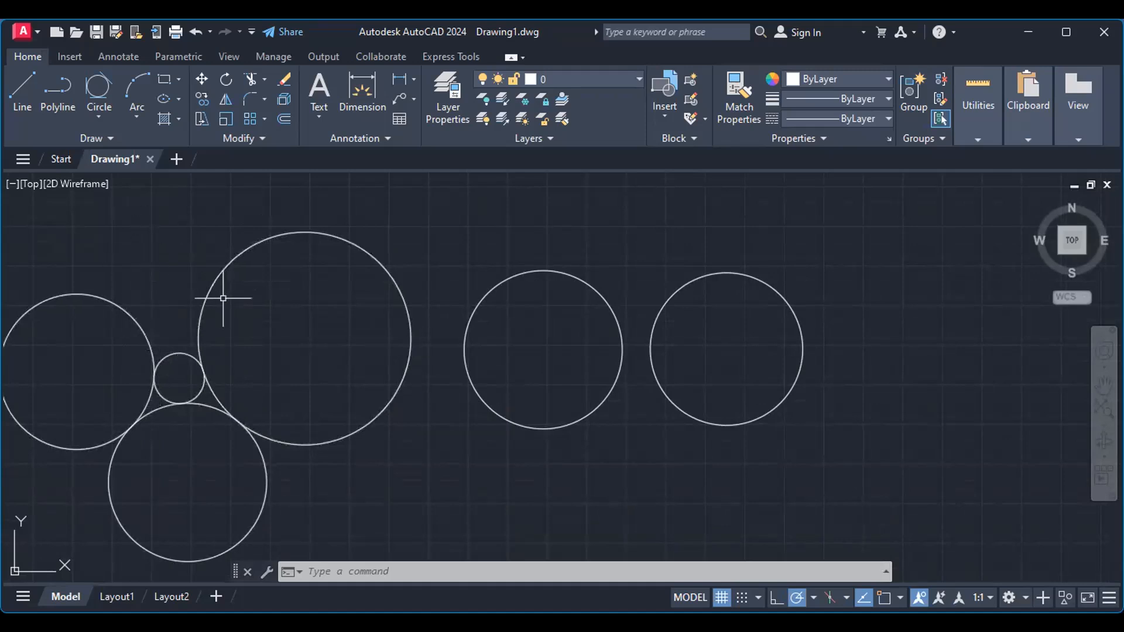
Step: Erase all the circles and draw a 3-Point arc in the upper-left part of the drawing area
key("ctrl+a")
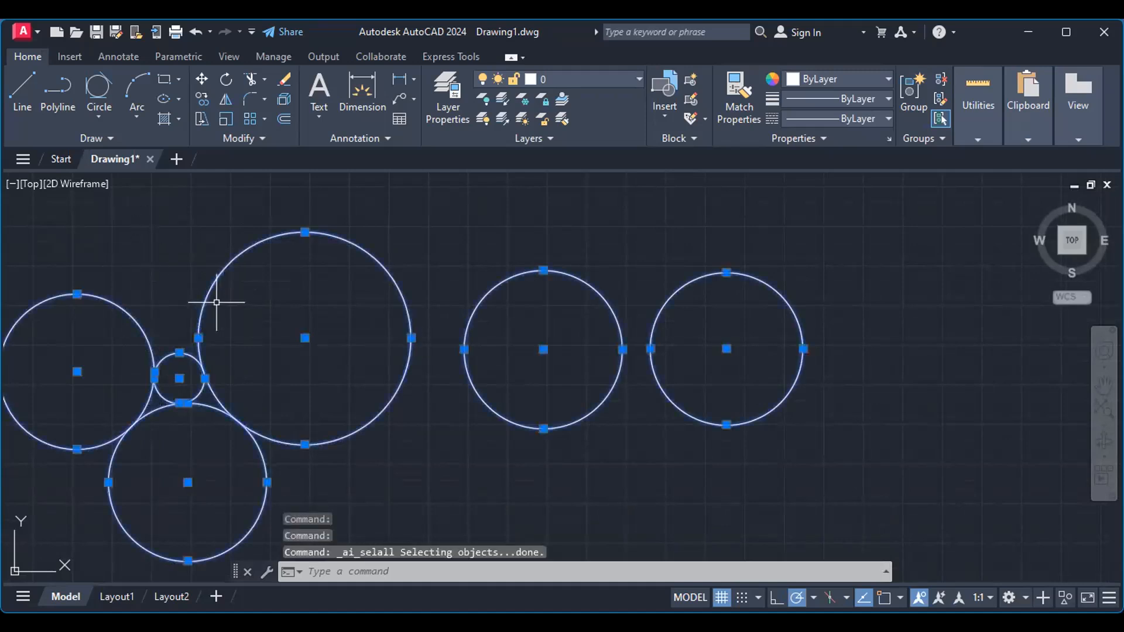
key("Delete")
left_click(138, 116)
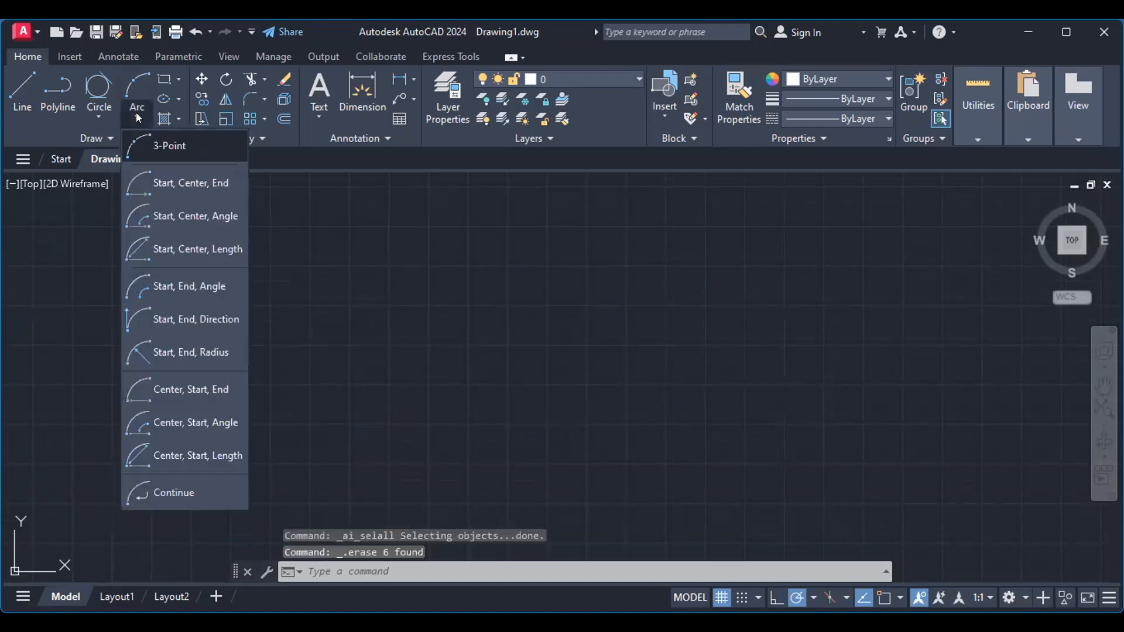
left_click(173, 150)
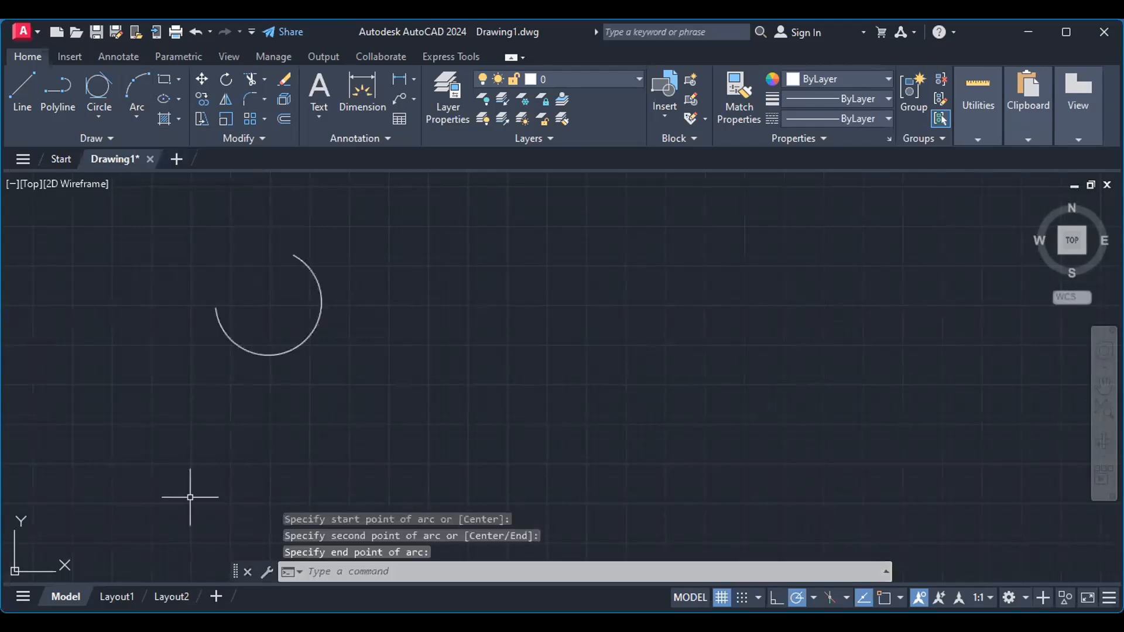
Step: Draw a Start, Center, End arc spanning a quarter circle to the right of the 3-Point arc
left_click(136, 114)
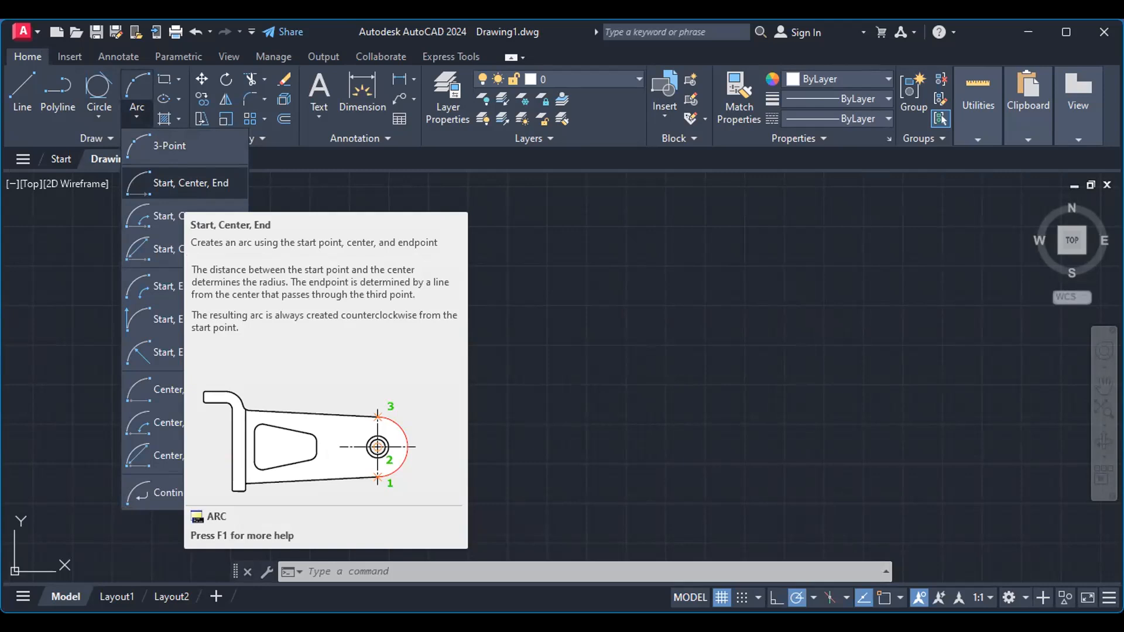
left_click(176, 183)
left_click(508, 225)
left_click(508, 267)
Step: Draw a Start, Center, Angle arc with an included angle of 30° to the right of the quarter-circle arc
left_click(125, 116)
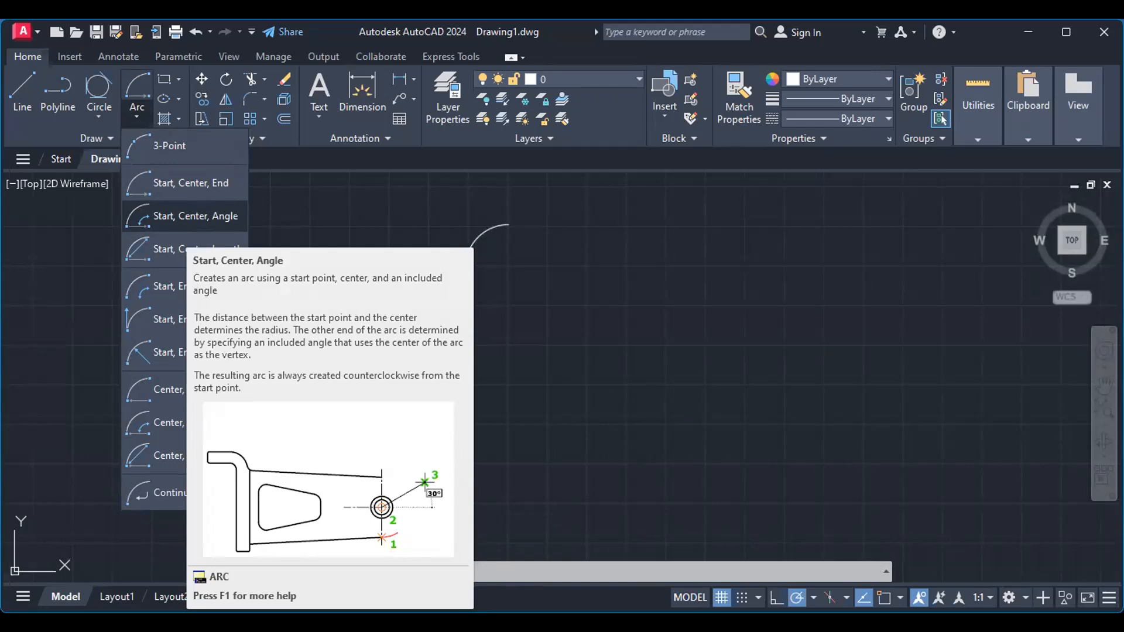
left_click(141, 216)
left_click(587, 224)
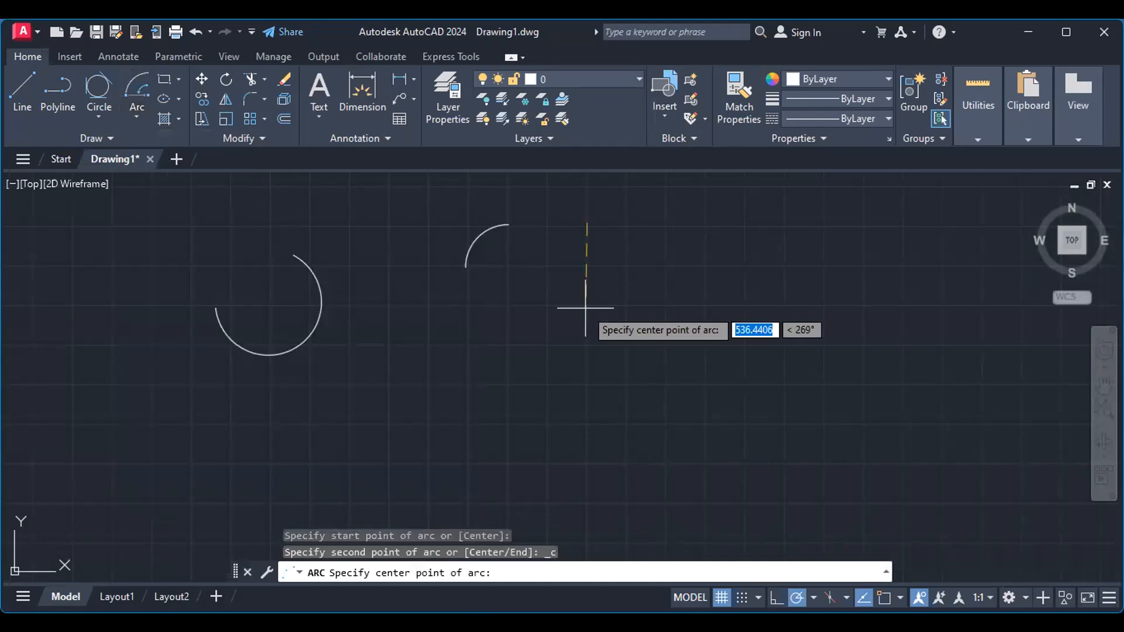
left_click(586, 308)
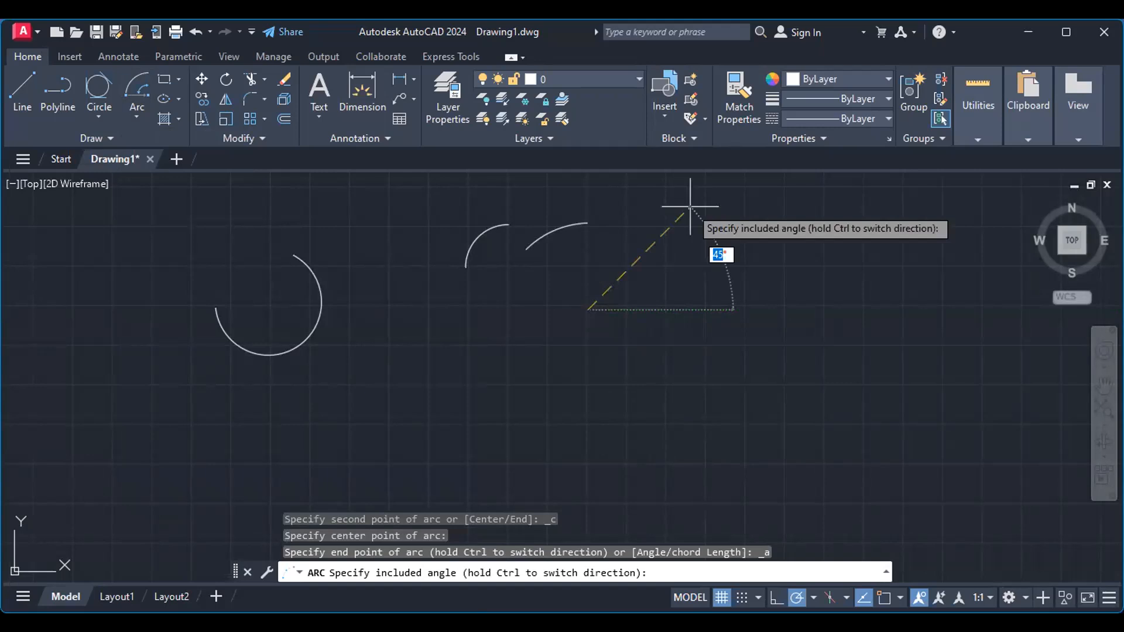
type("30")
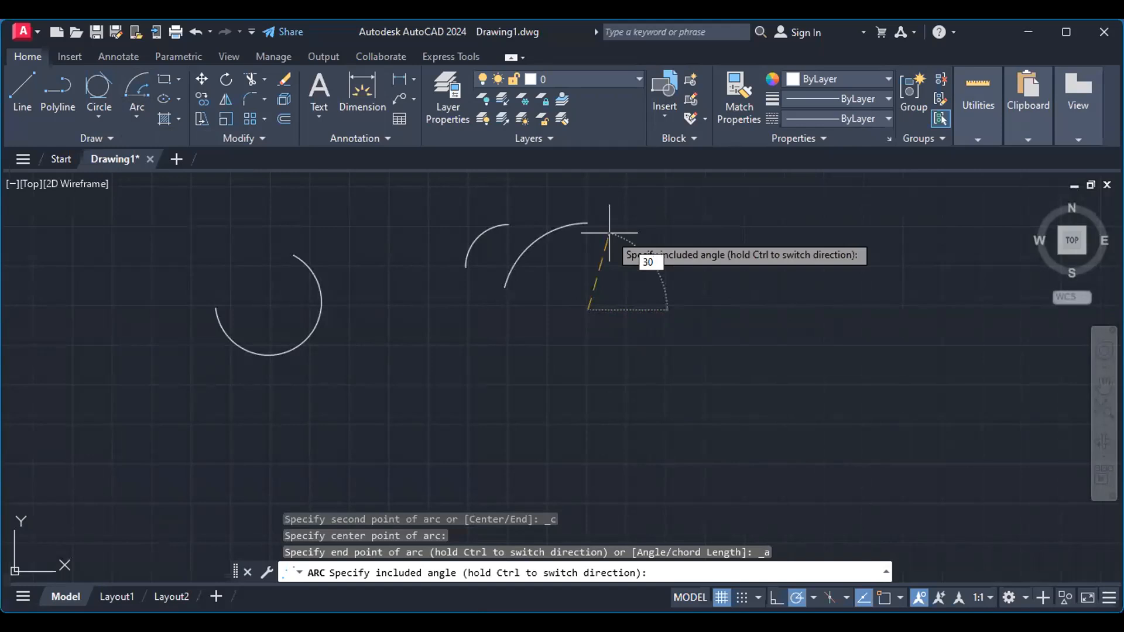
key("Return")
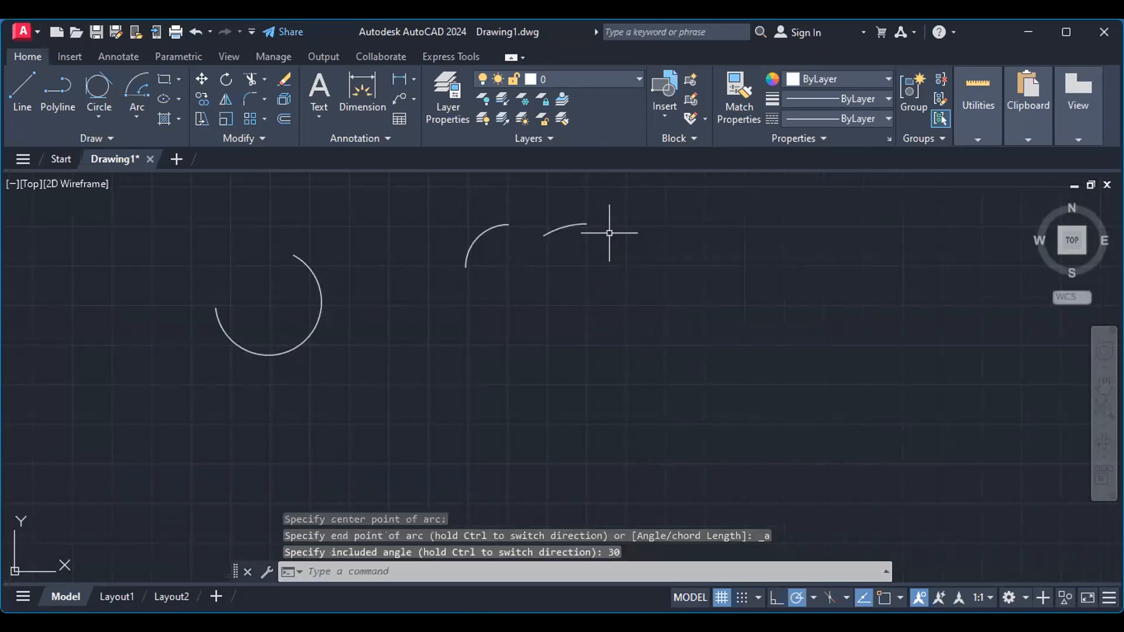
Step: Draw a rectangle 2000 wide and about 448 high below the two small arcs
left_click(137, 120)
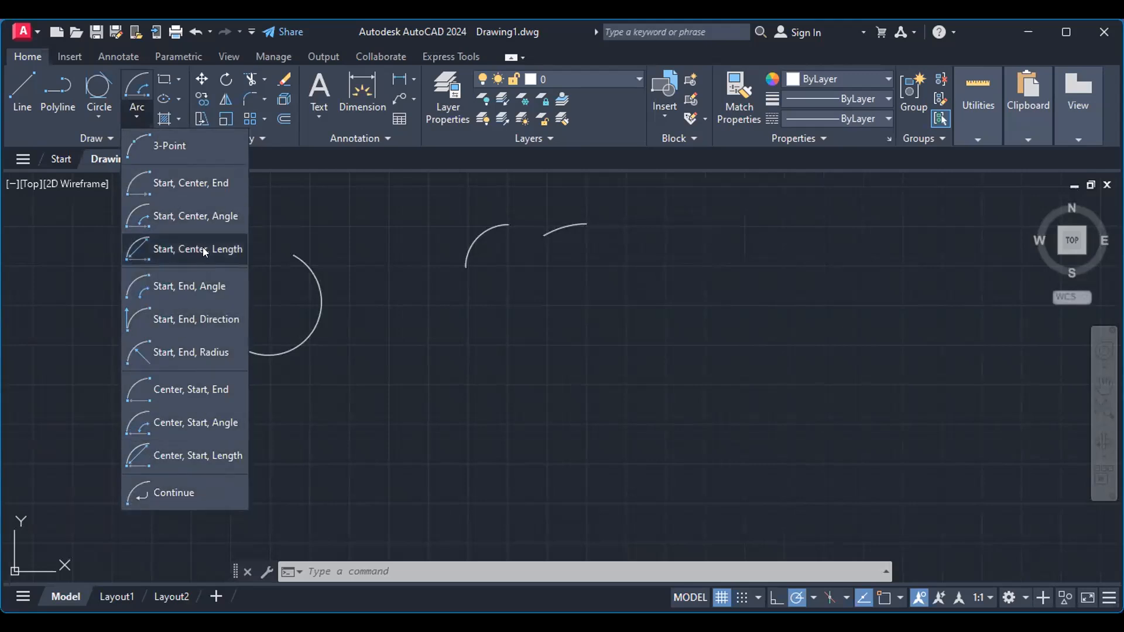
left_click(175, 80)
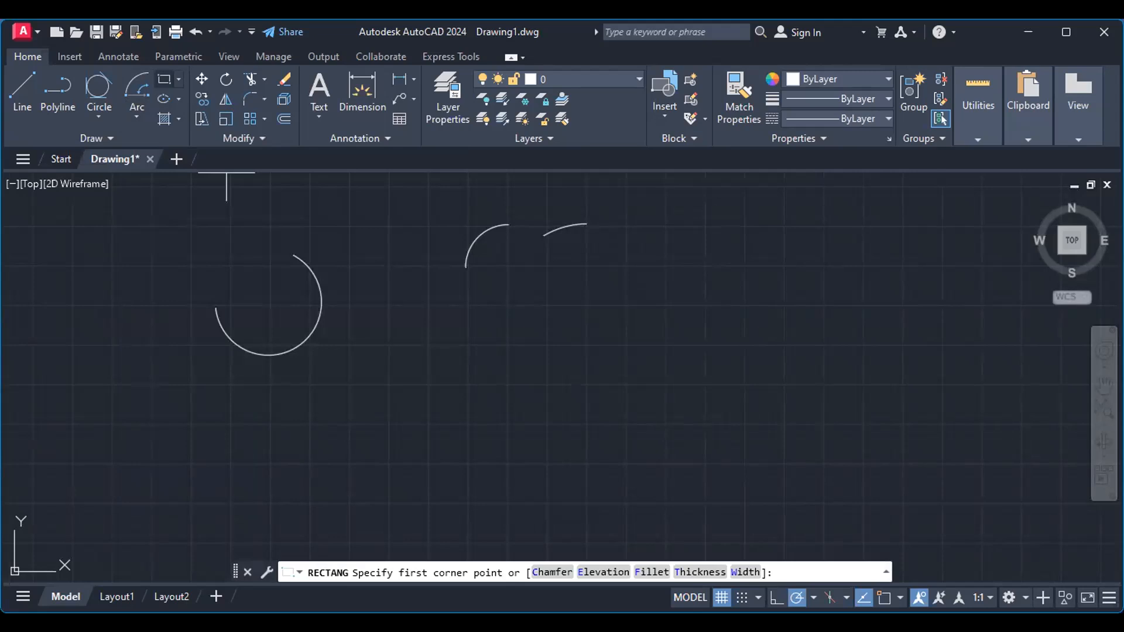
left_click(448, 301)
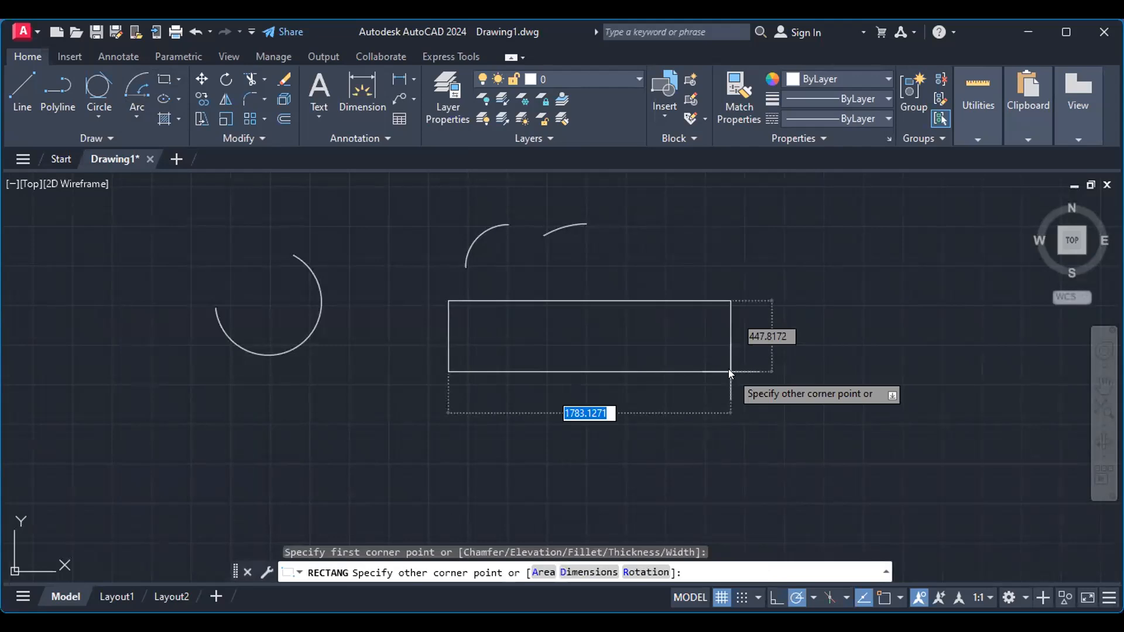
type("2000")
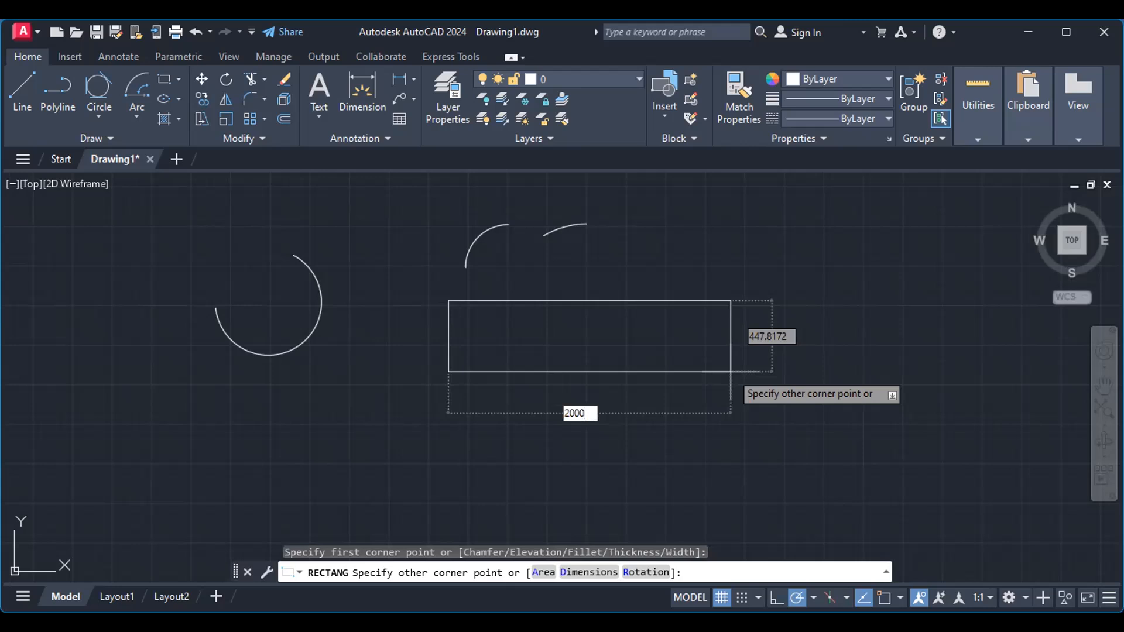
key("Return")
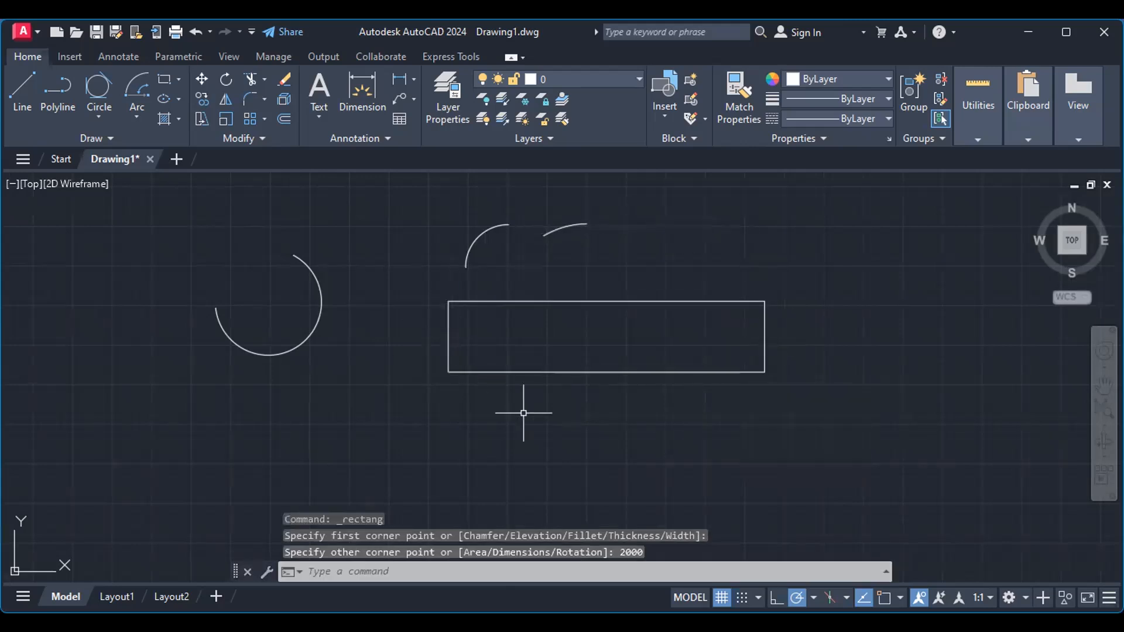
Step: Erase the rectangle below the two small arcs
left_click(667, 298)
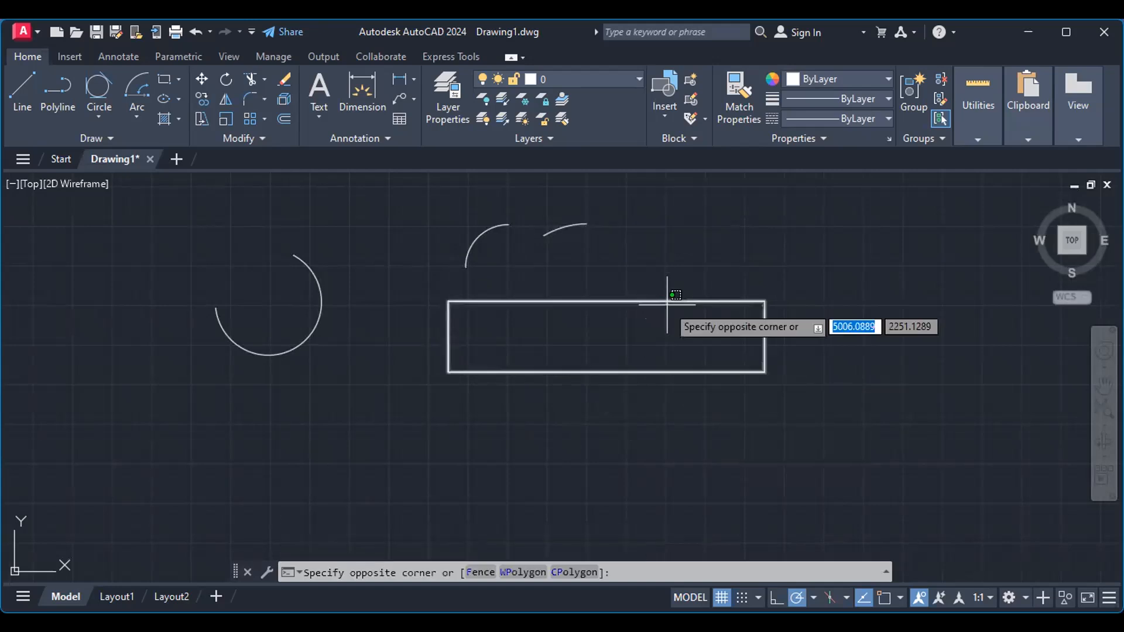
key("Escape")
left_click(667, 301)
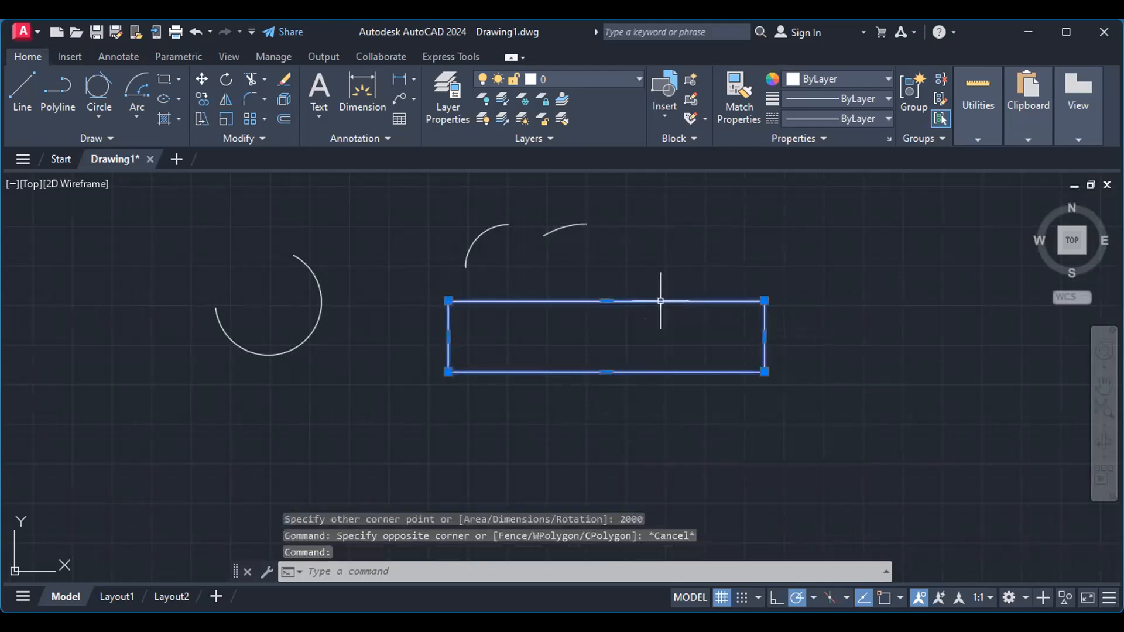
key("Delete")
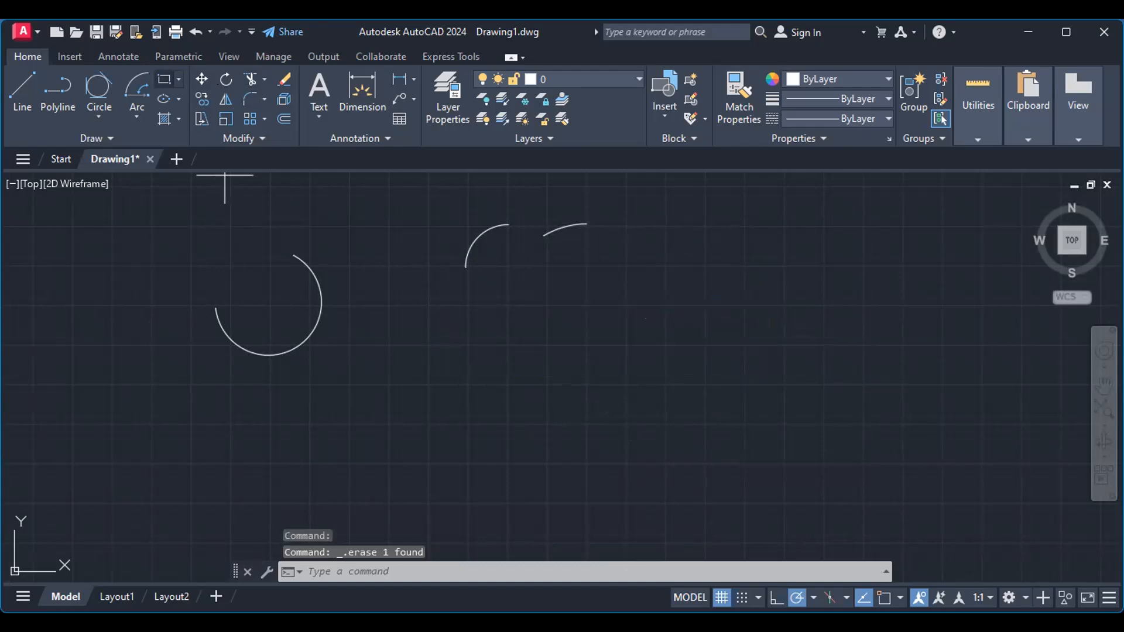
Step: Draw a rectangle 2000 wide and 500 high to the lower right of the small arcs
left_click(557, 265)
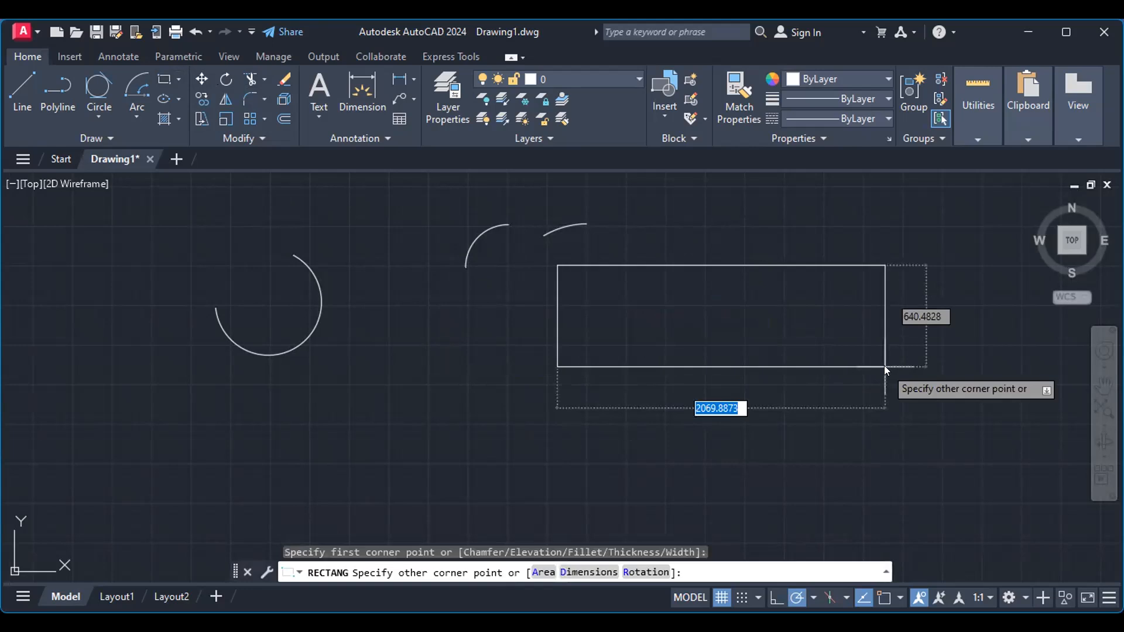
type("2000")
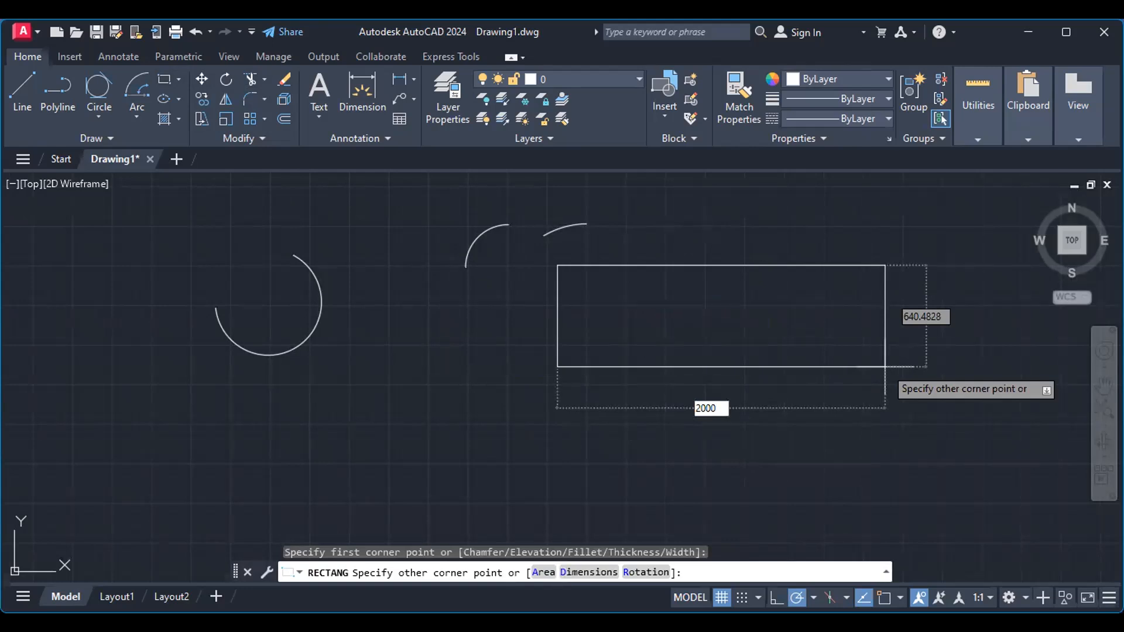
key("Tab")
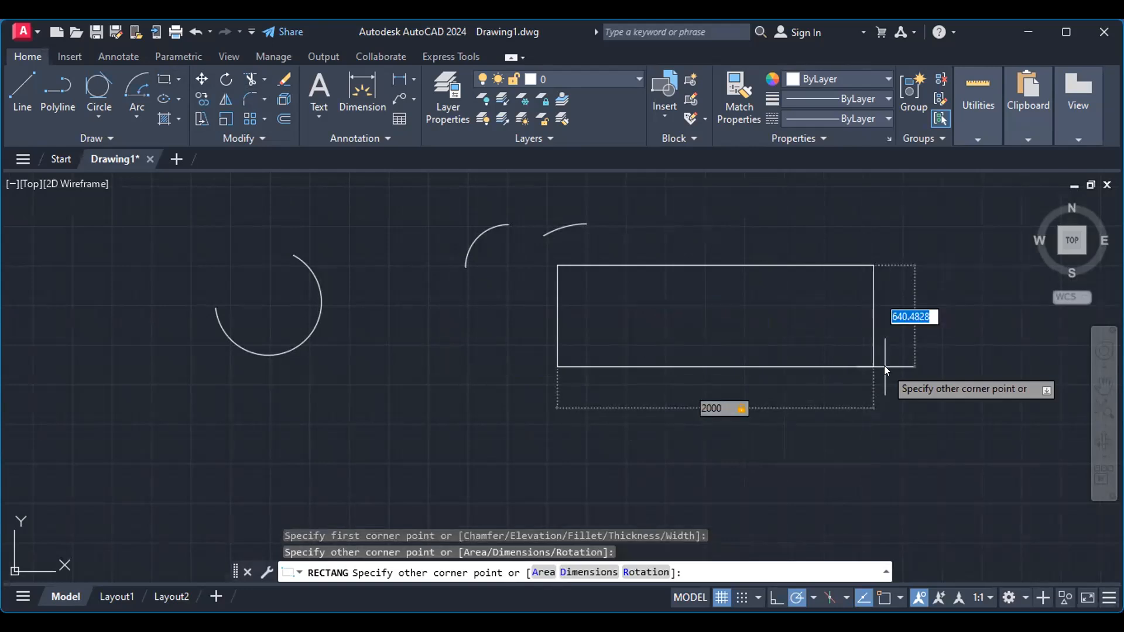
type("500")
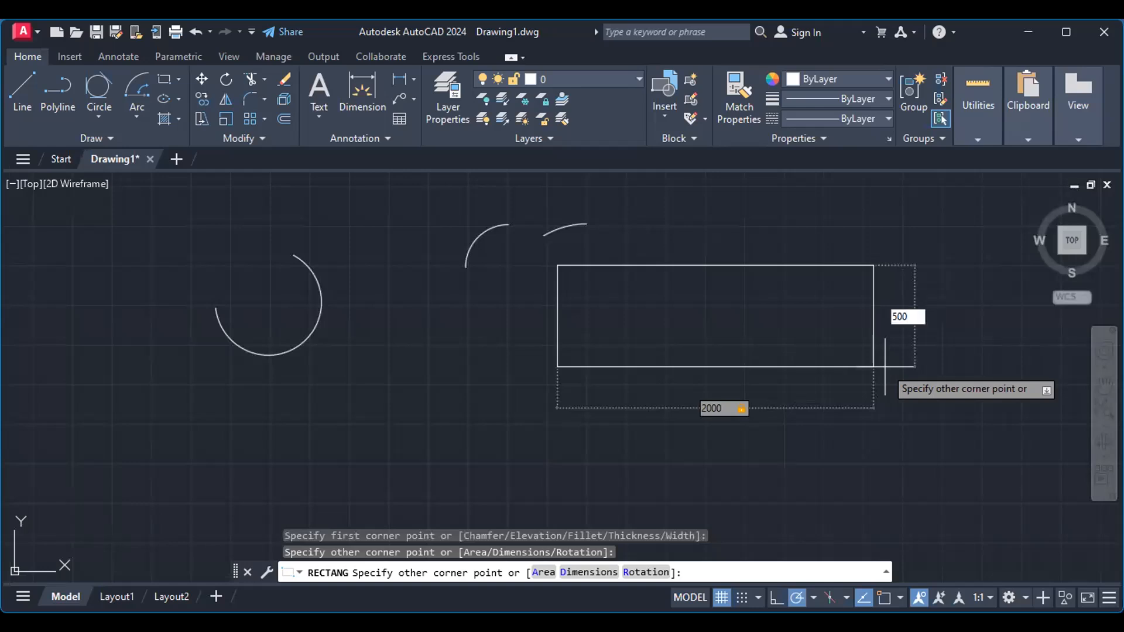
key("Return")
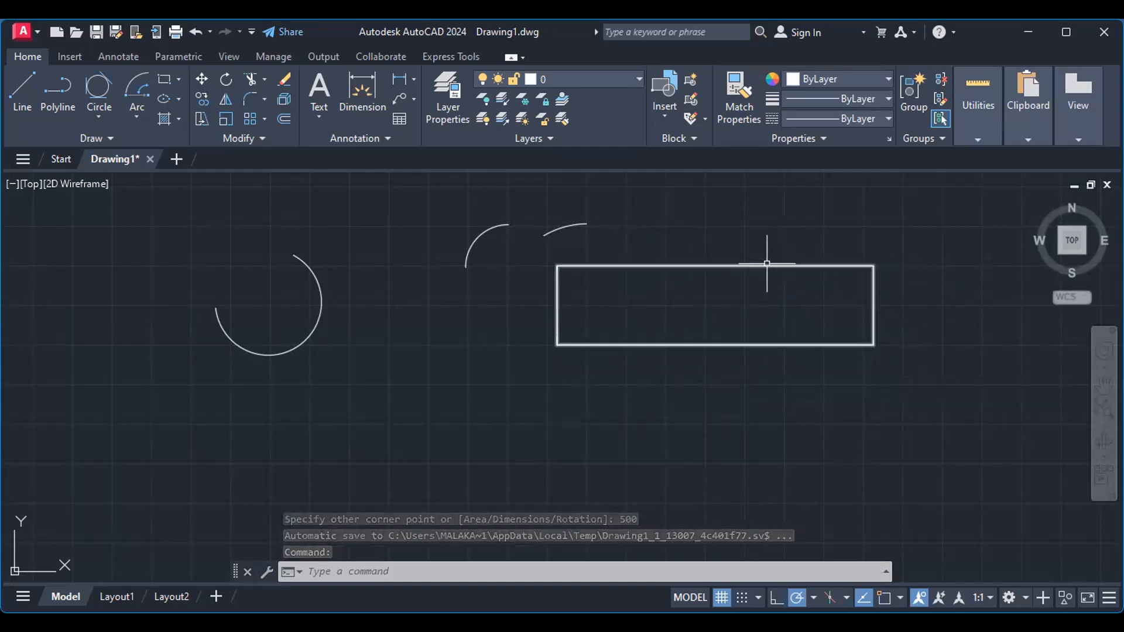
Step: Draw another rectangle 1000 wide and 500 high in an empty area of the drawing
left_click(165, 80)
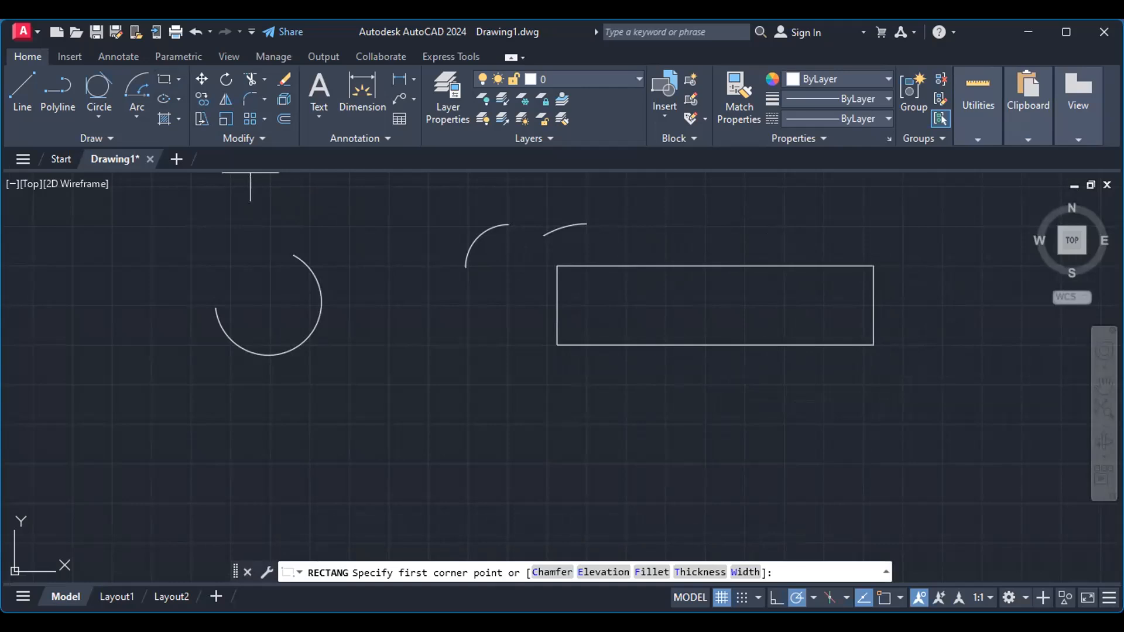
middle_click_drag(250, 173, 595, 193)
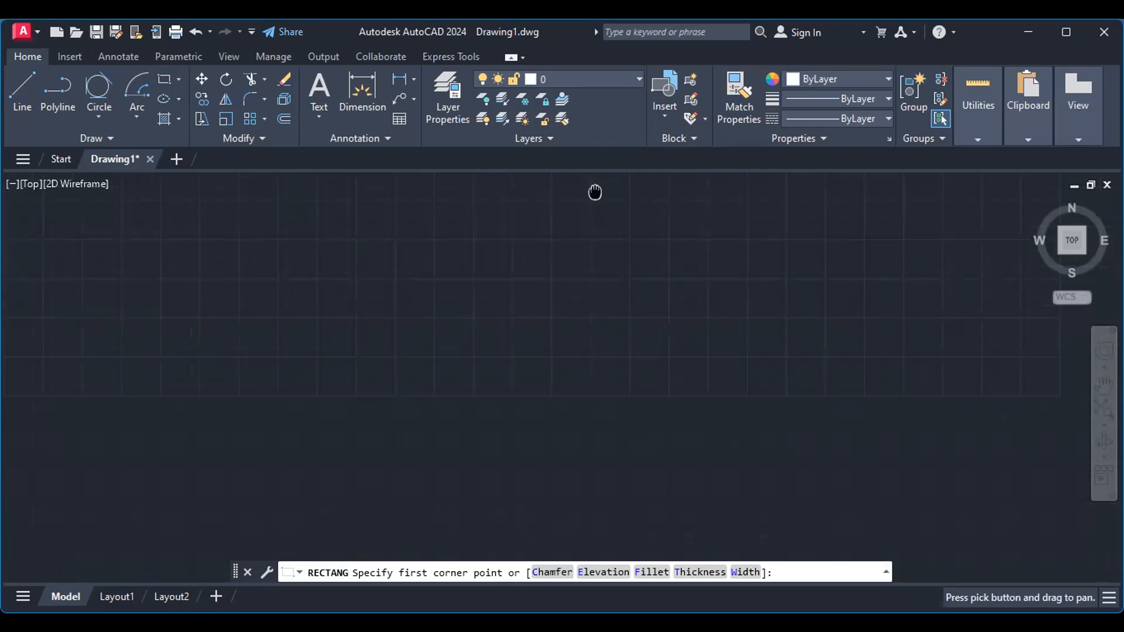
left_click(520, 255)
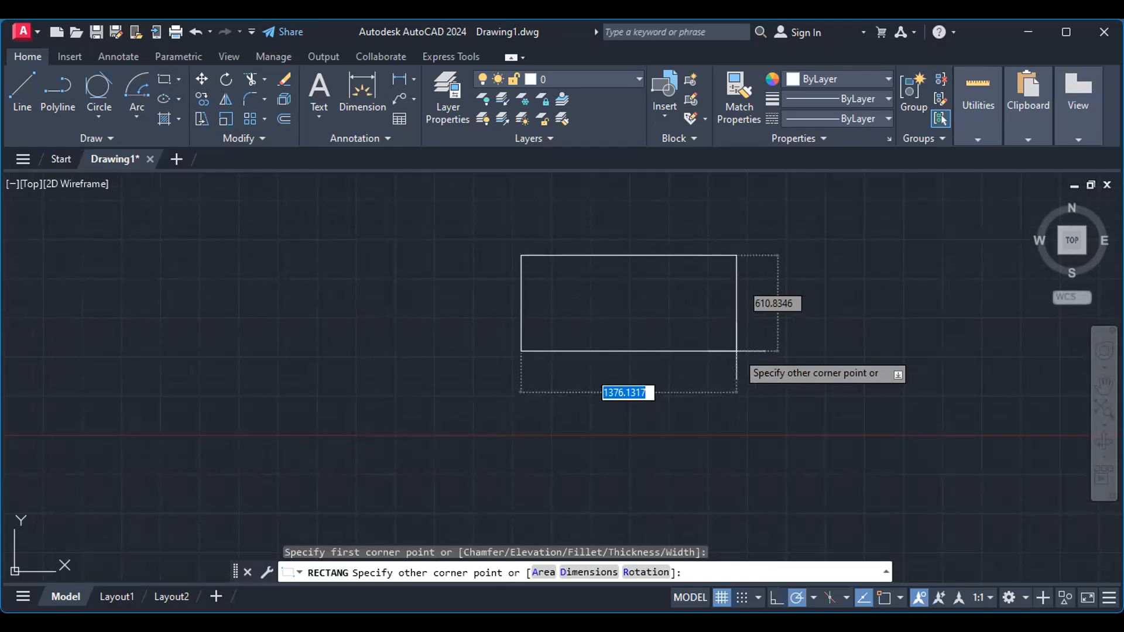
type("1000")
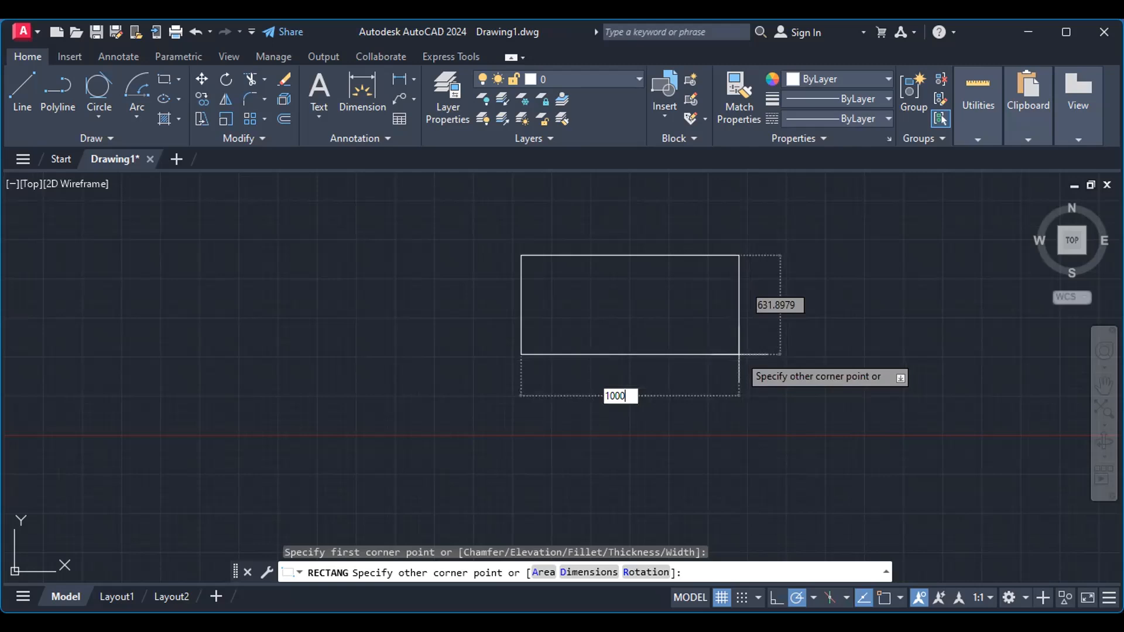
key("Tab")
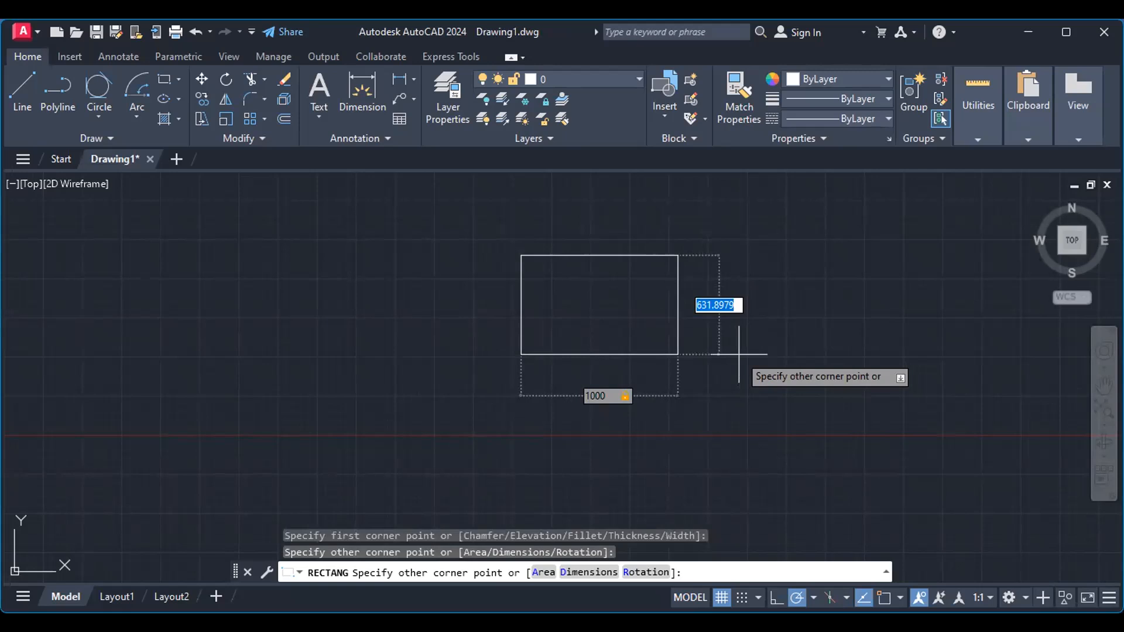
type("500")
key("Return")
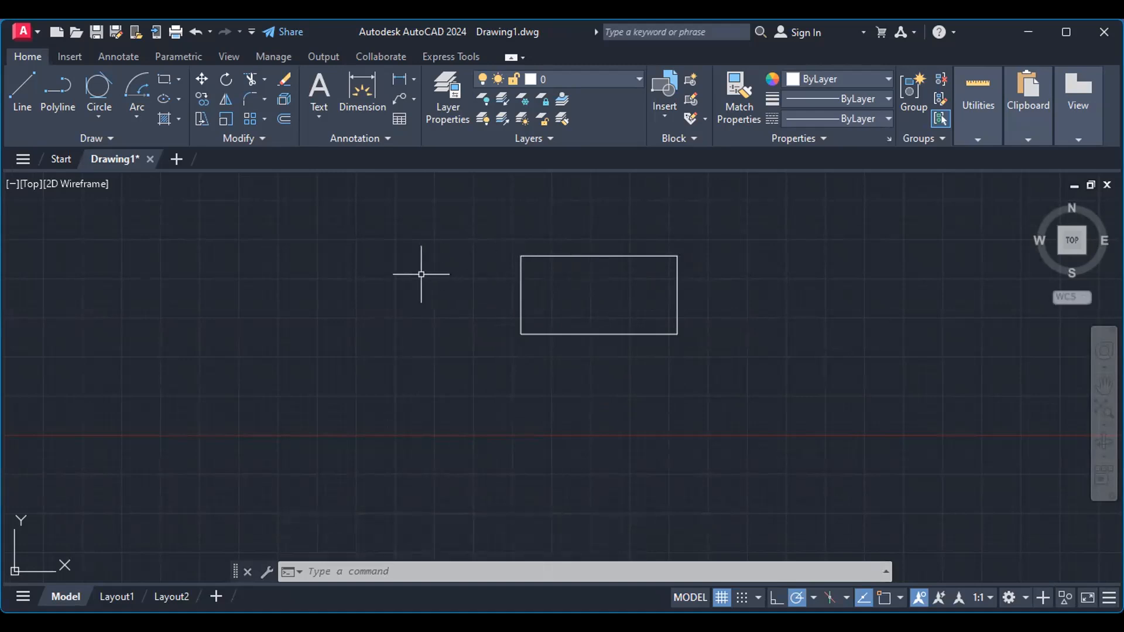
Step: Repeat the Rectangle command to draw two larger freehand rectangles, one on each side of the 1000 by 500 rectangle
key("space")
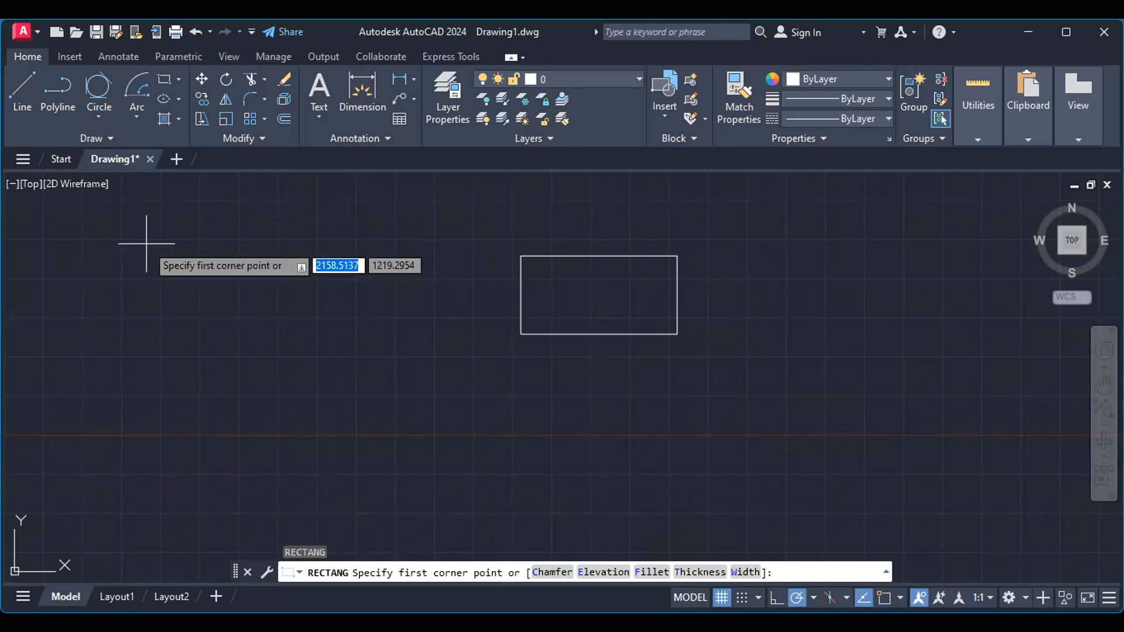
key("Escape")
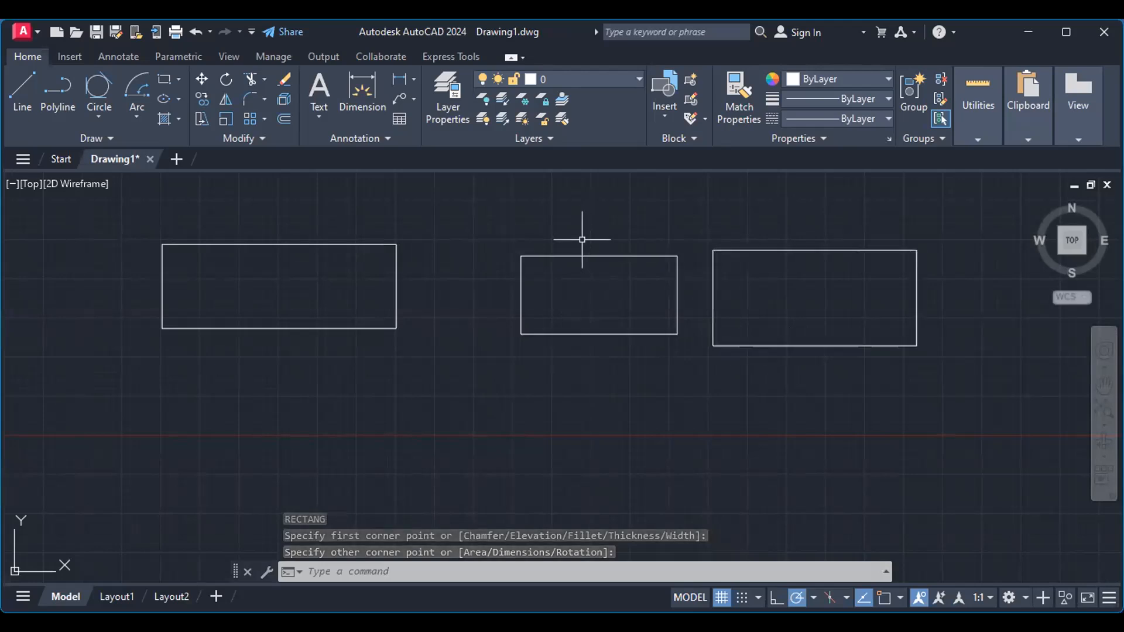
Step: Look at the recently used commands and erase all objects in the drawing
right_click(494, 227)
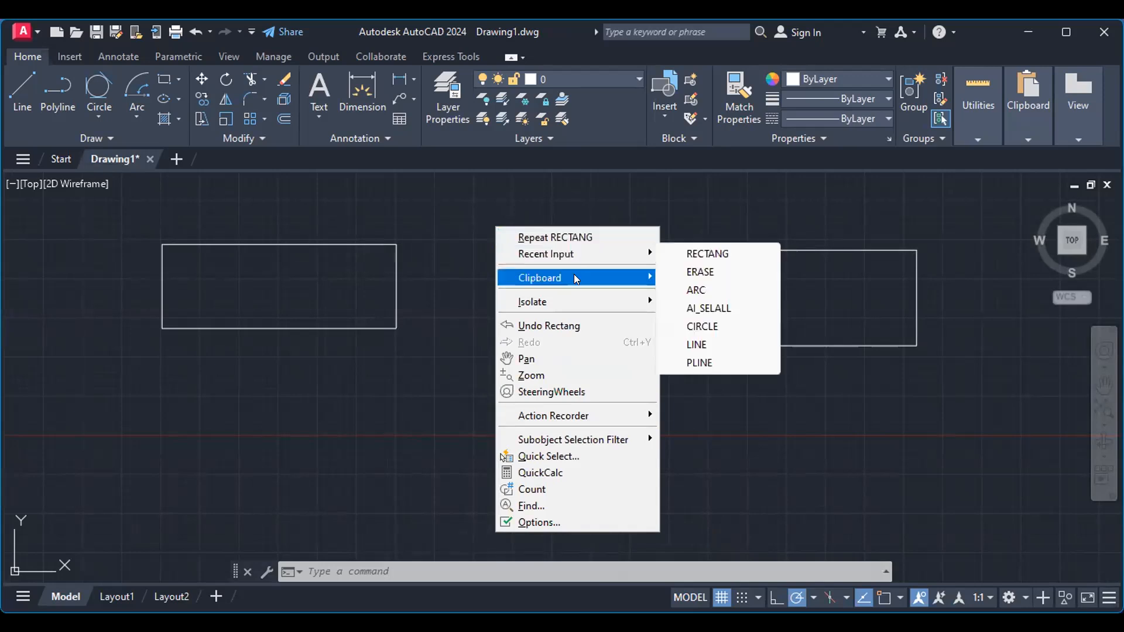
mouse_move(577, 279)
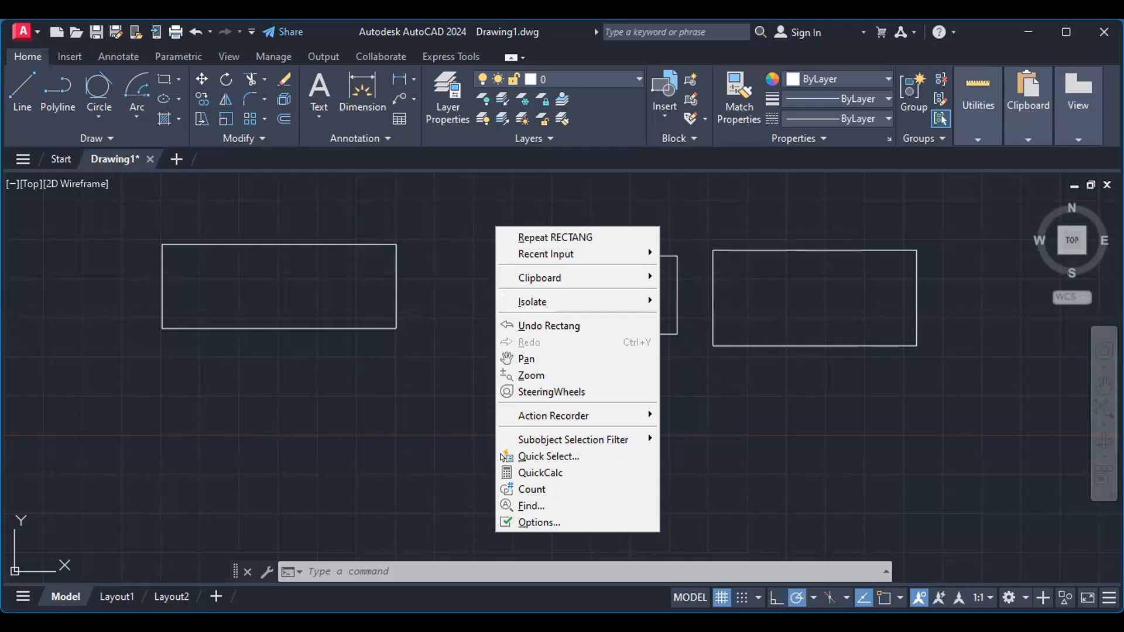
key("Escape")
key("ctrl+a")
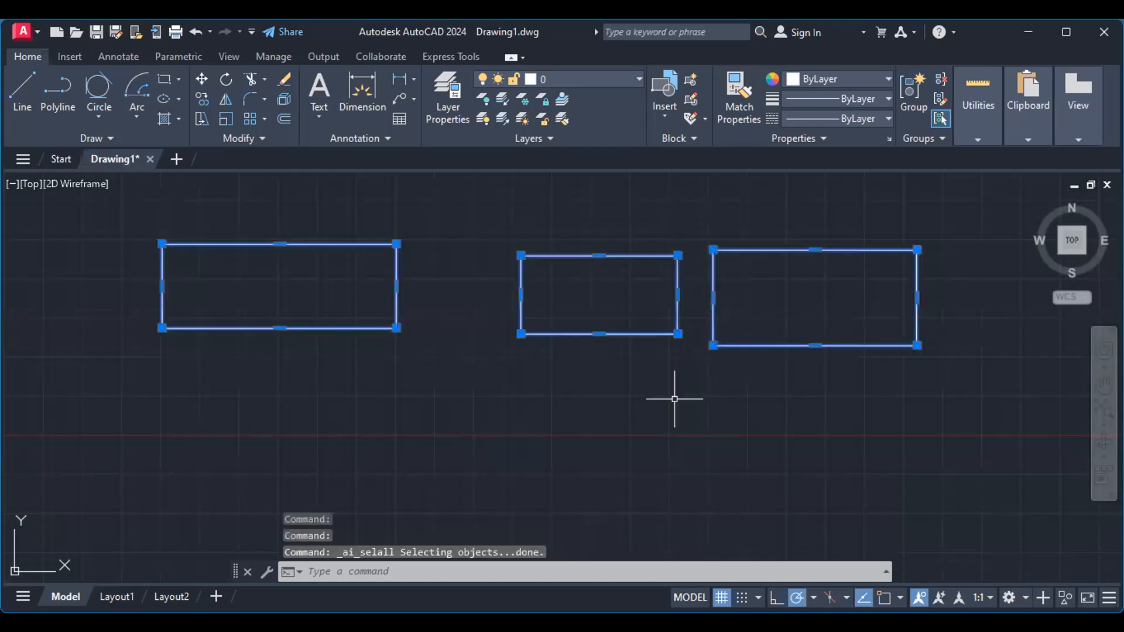
key("Delete")
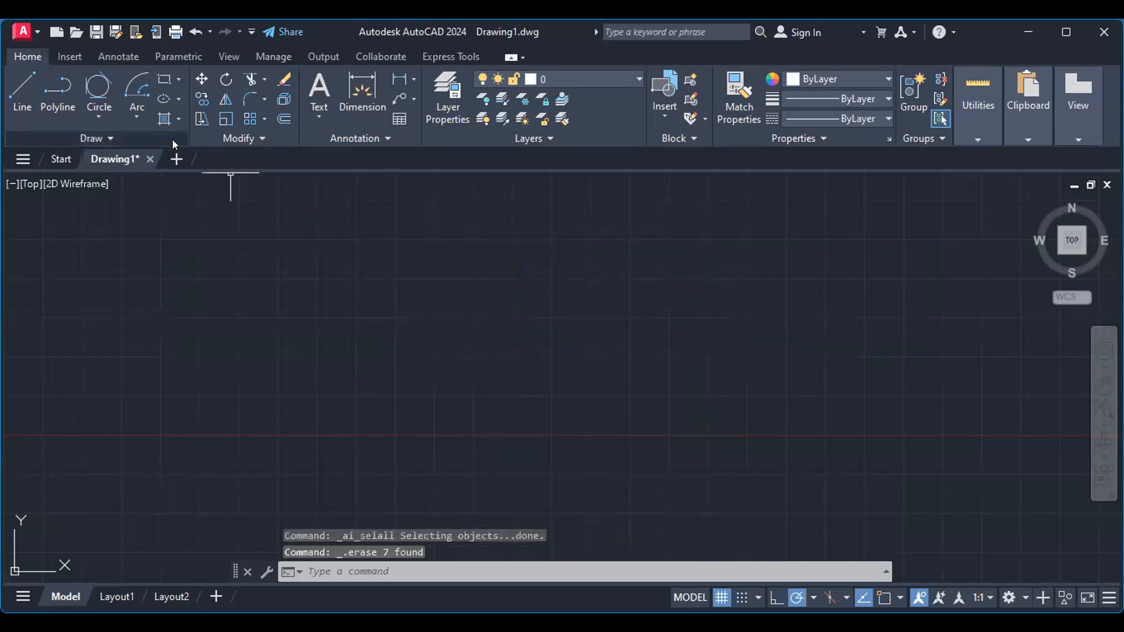
Step: Draw a five-sided polygon inscribed in a circle of radius 500 in the upper part of the empty drawing
left_click(178, 81)
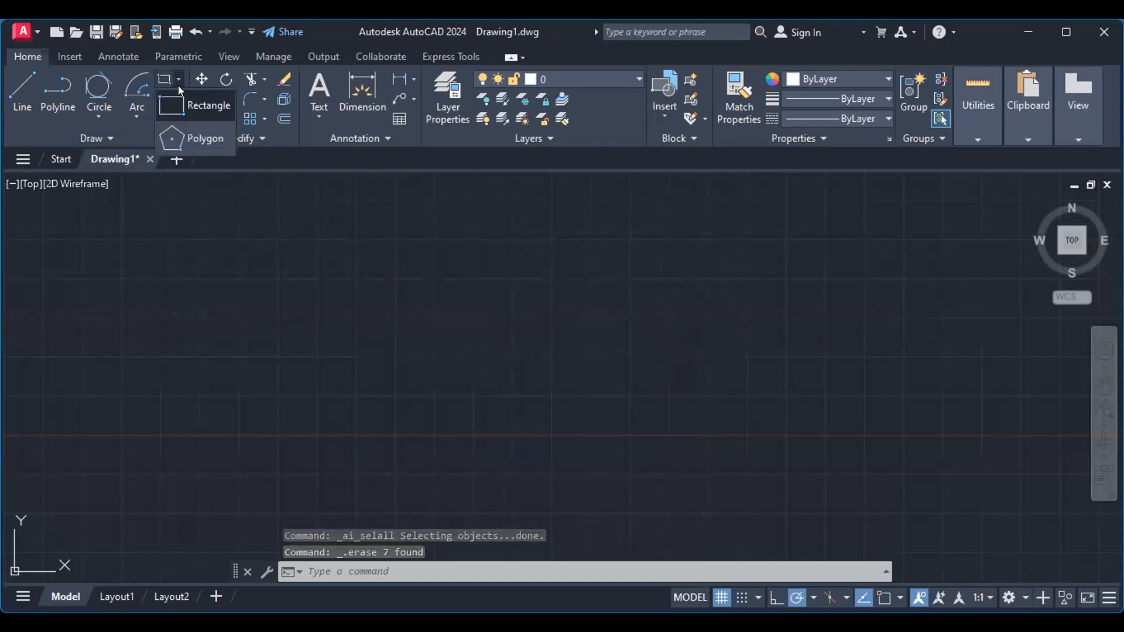
left_click(207, 139)
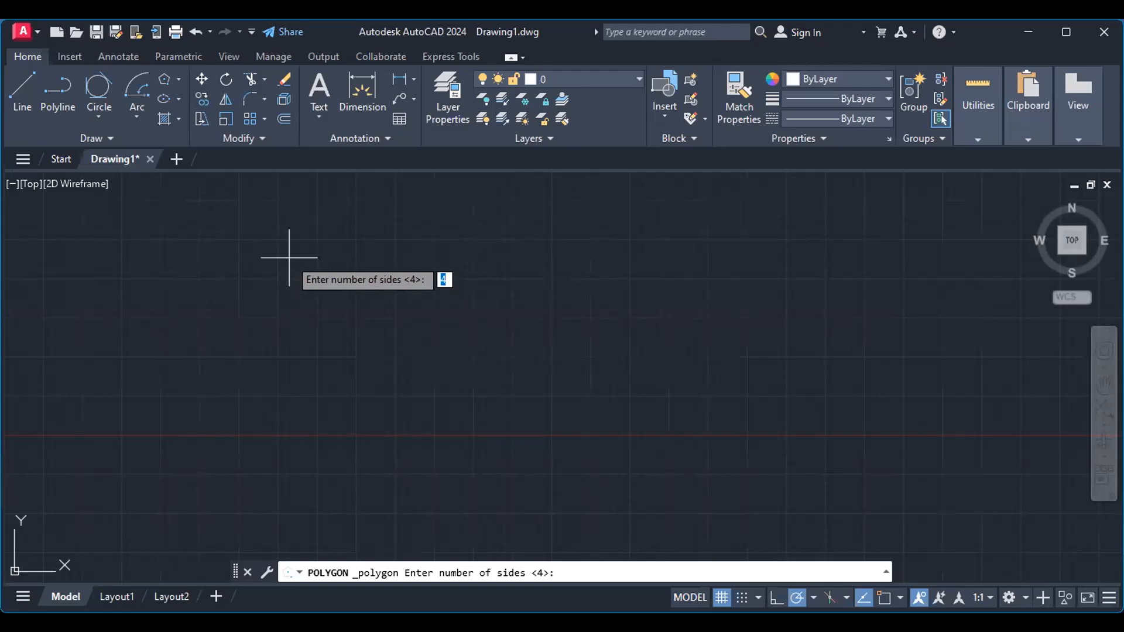
type("5")
key("Return")
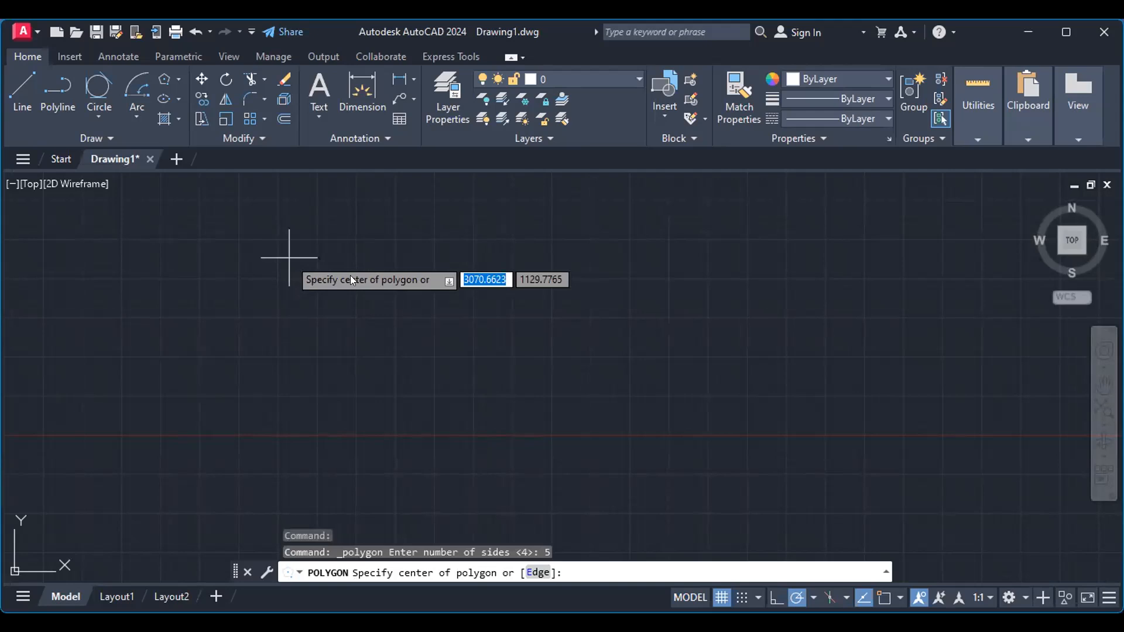
left_click(357, 298)
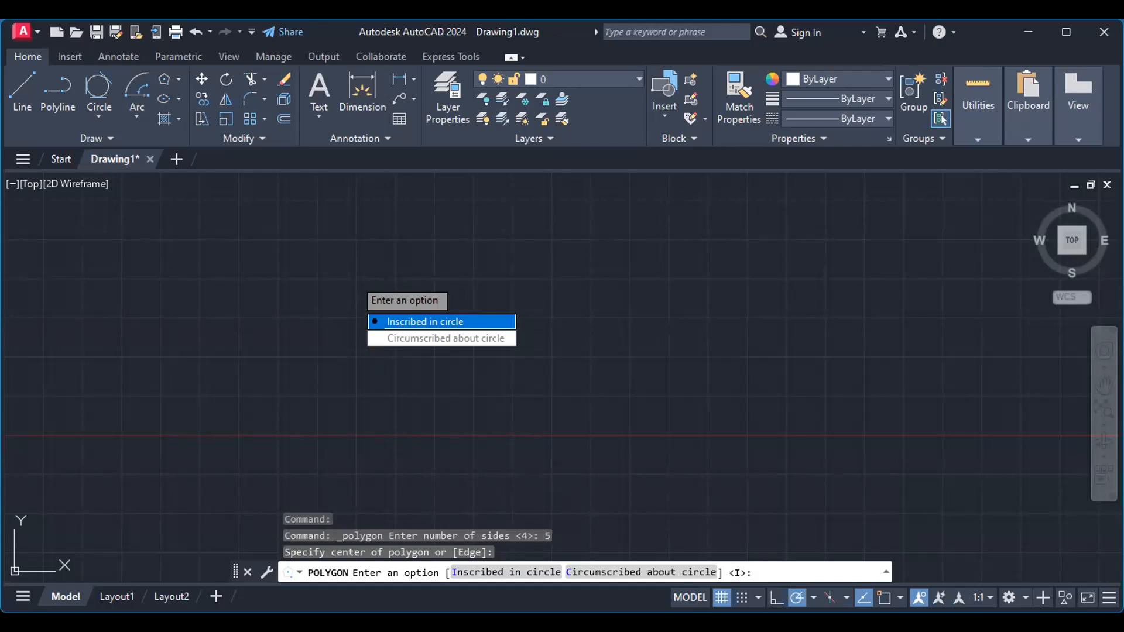
key("Return")
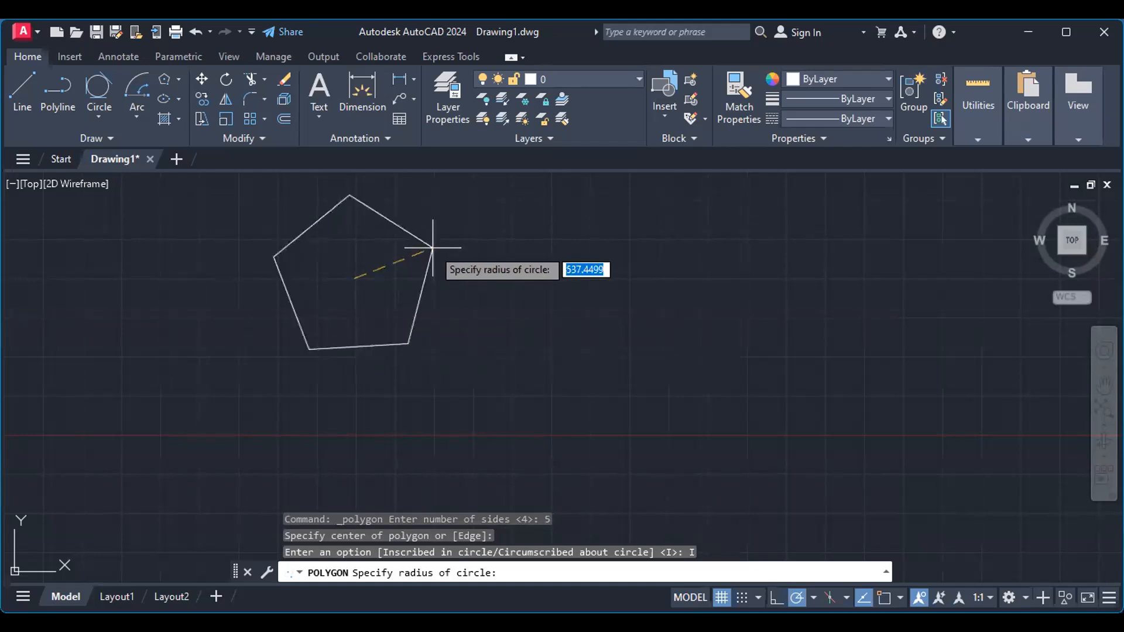
type("500")
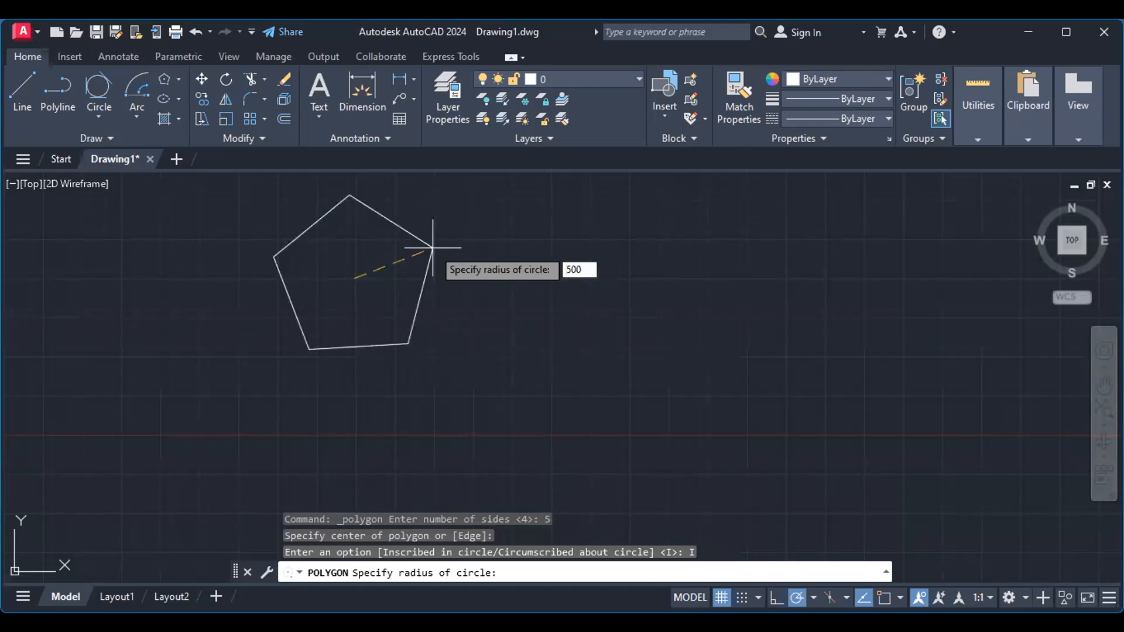
key("Return")
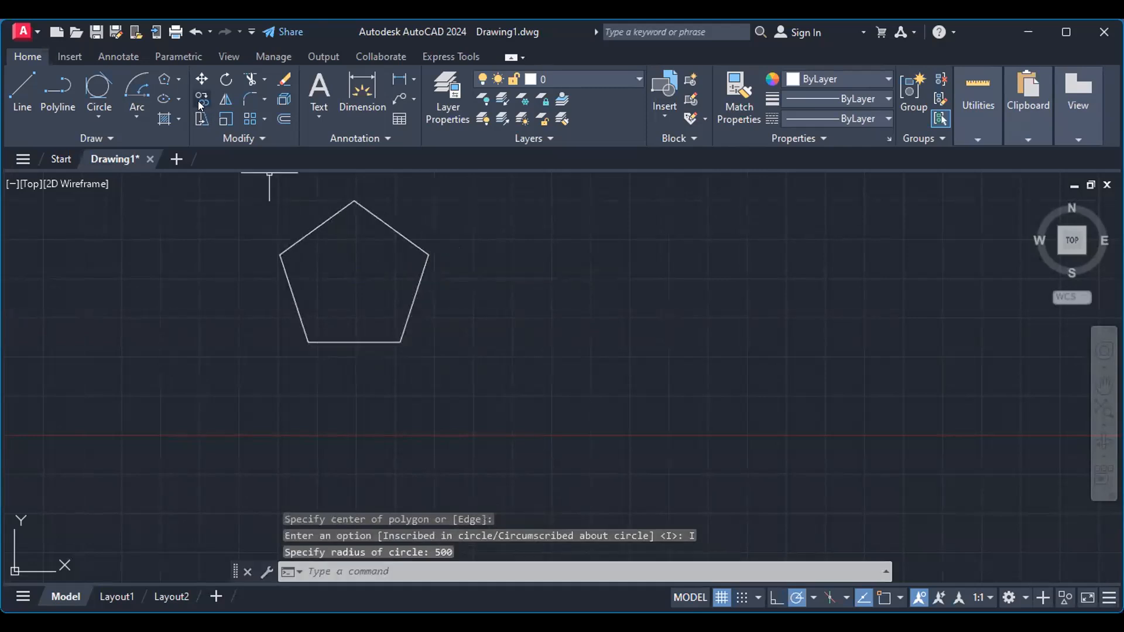
Step: Draw a second five-sided polygon to the right of the first, circumscribed about a circle of radius 500
left_click(174, 79)
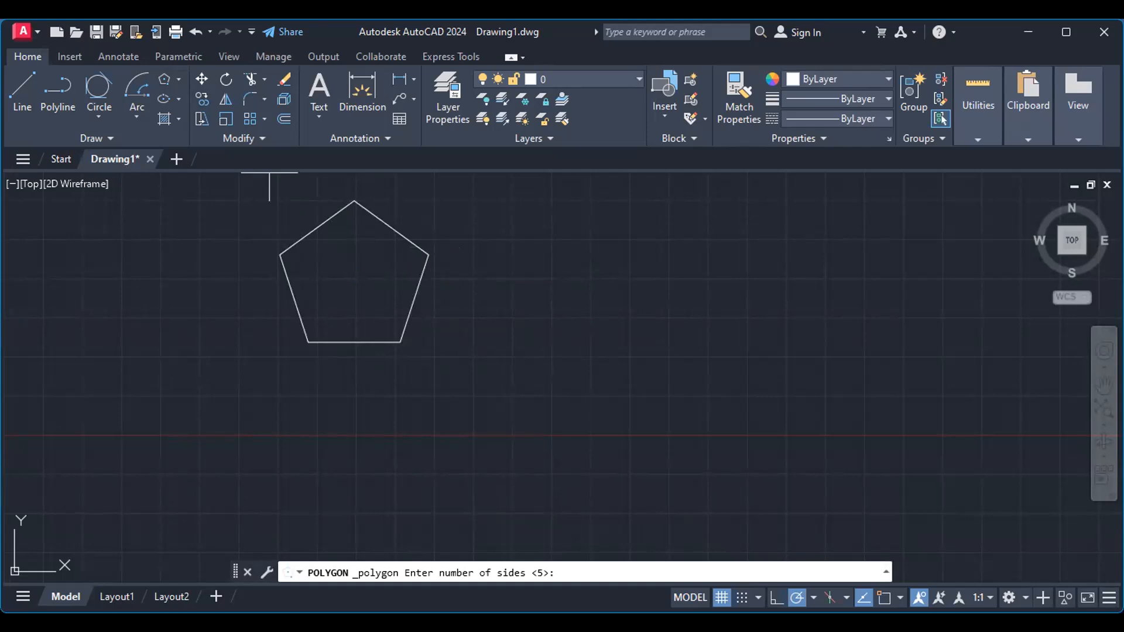
key("Return")
left_click(590, 278)
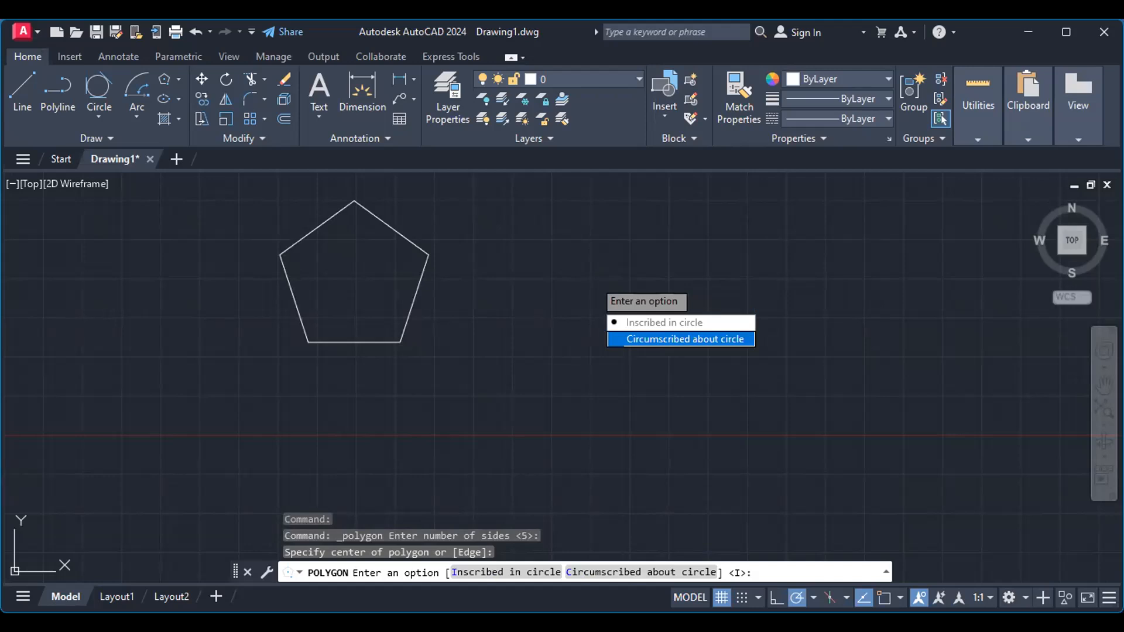
left_click(657, 339)
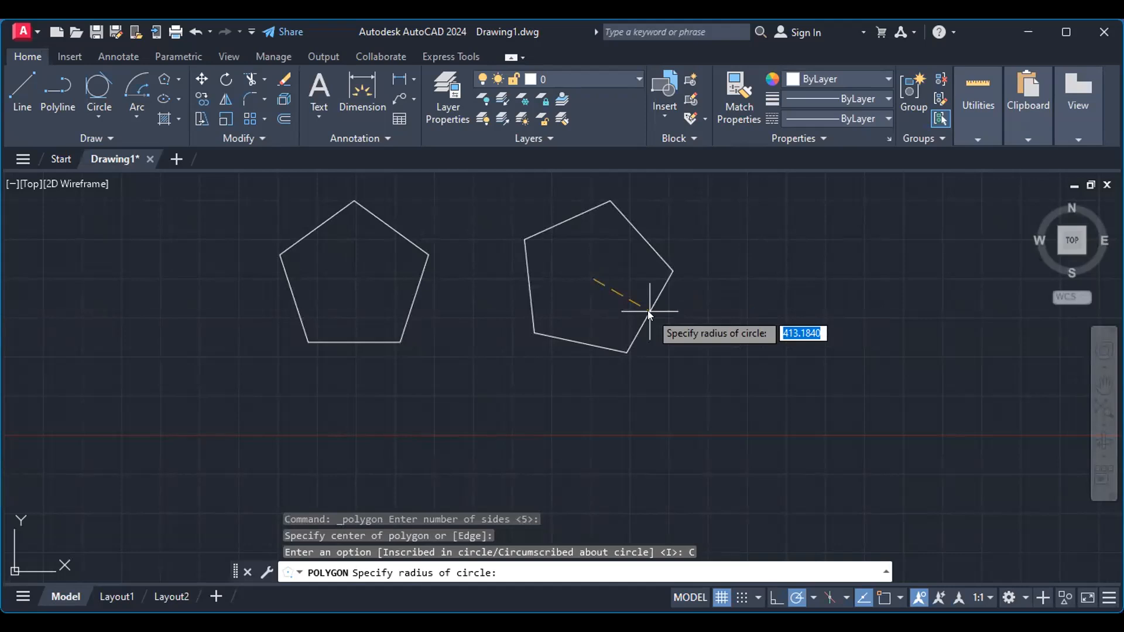
type("500")
key("Return")
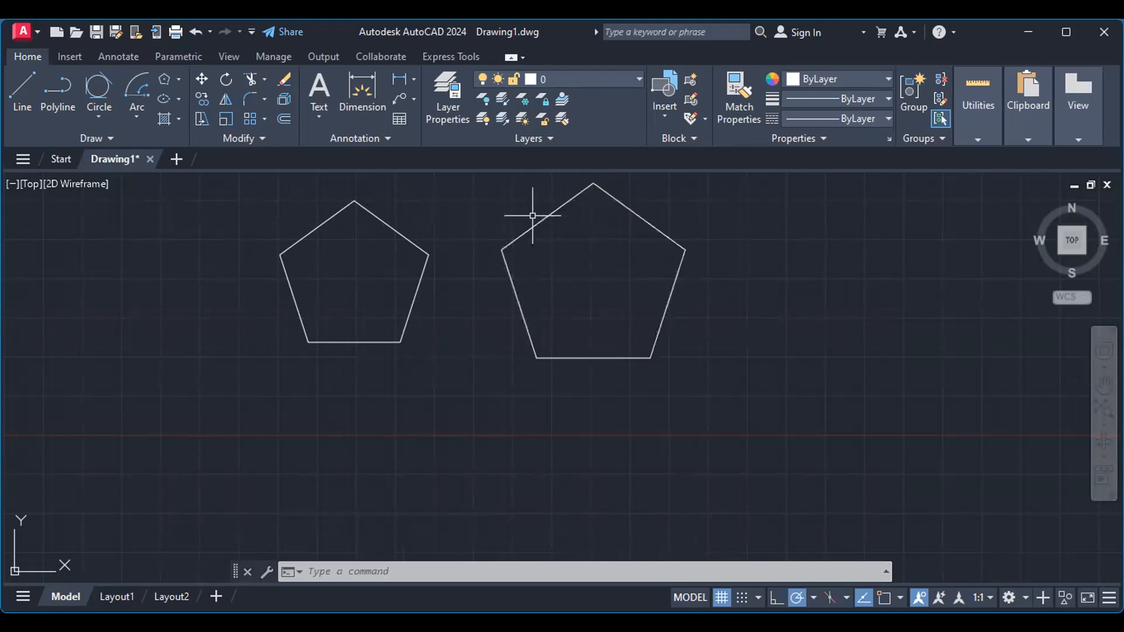
Step: Draw a center-radius circle around the first pentagon, from its center out to its top vertex
left_click(94, 117)
left_click(113, 150)
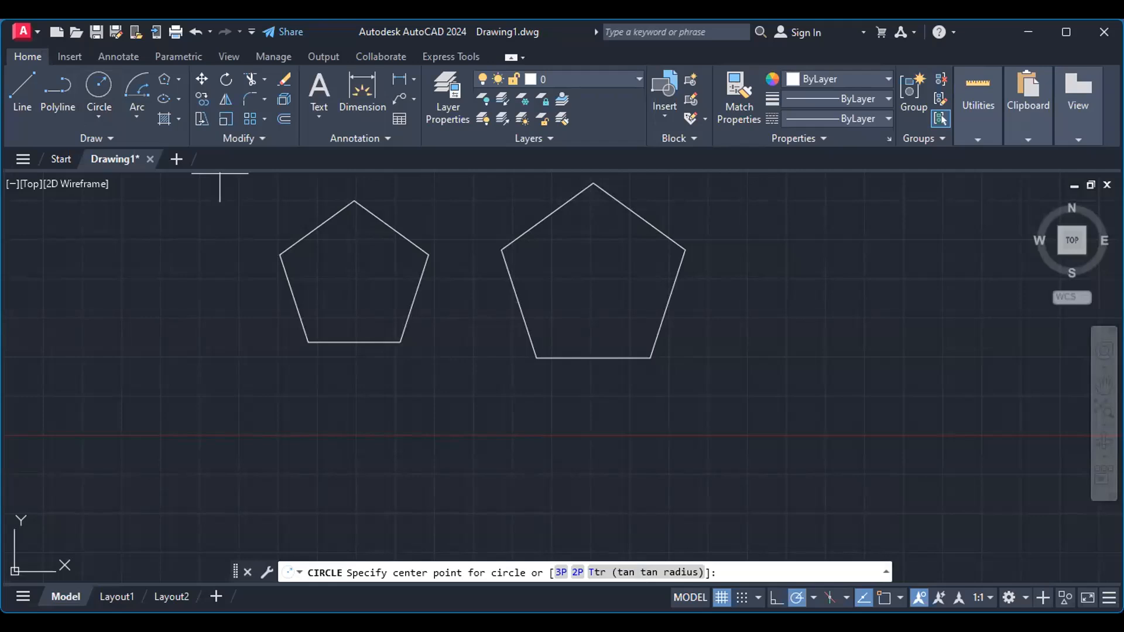
left_click(354, 280)
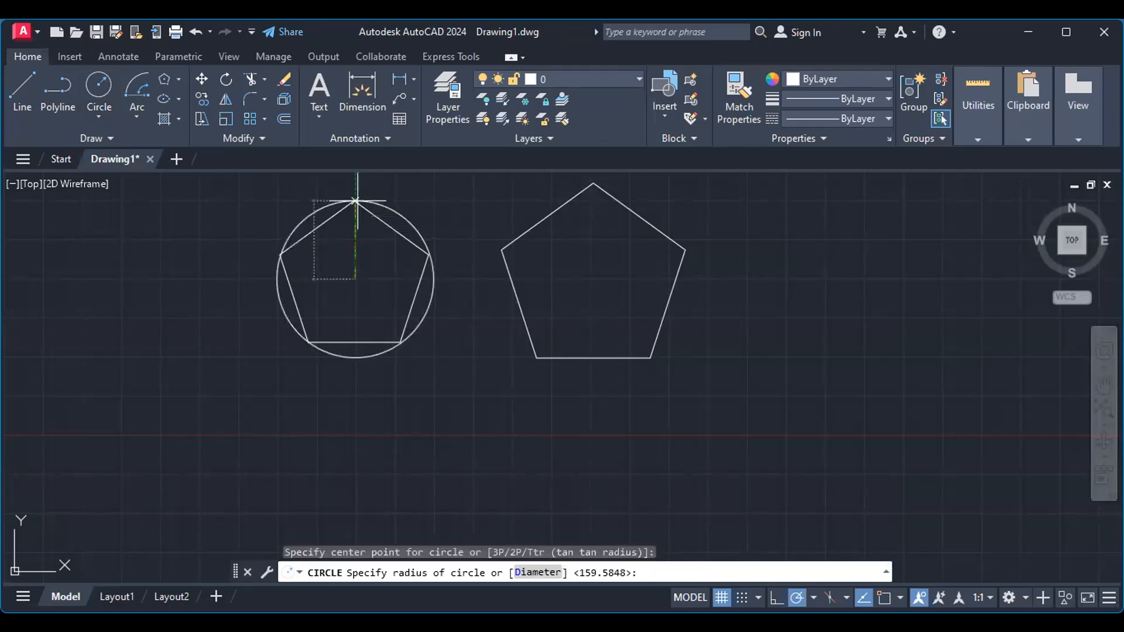
left_click(354, 201)
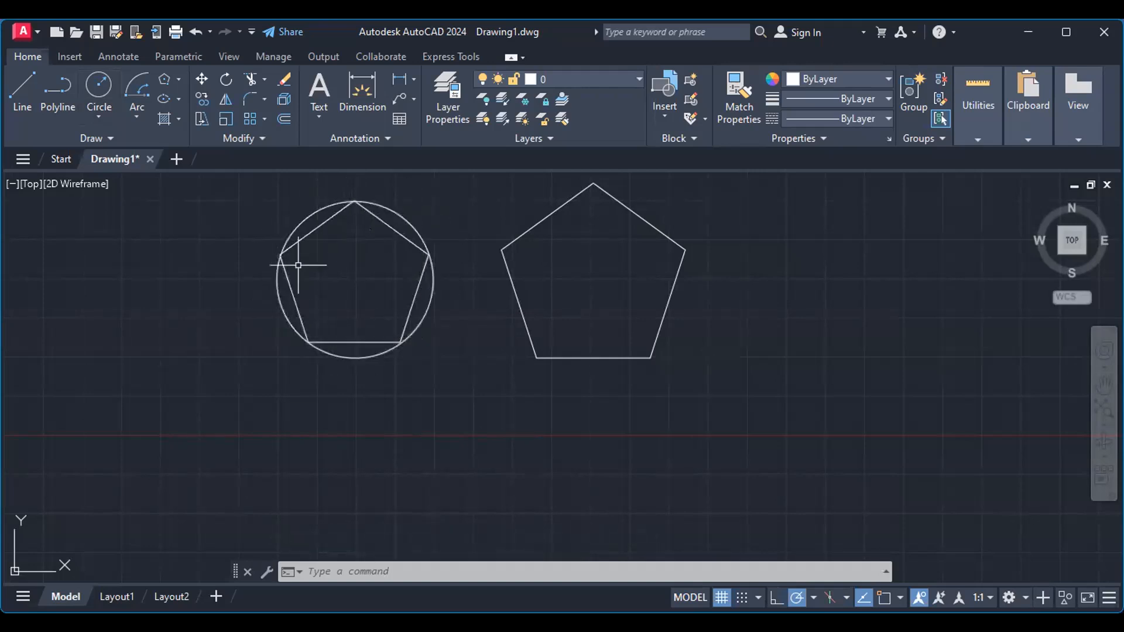
Step: Draw a circle with a radius of about 512 from near the second pentagon's center to its upper-right edge
left_click(96, 88)
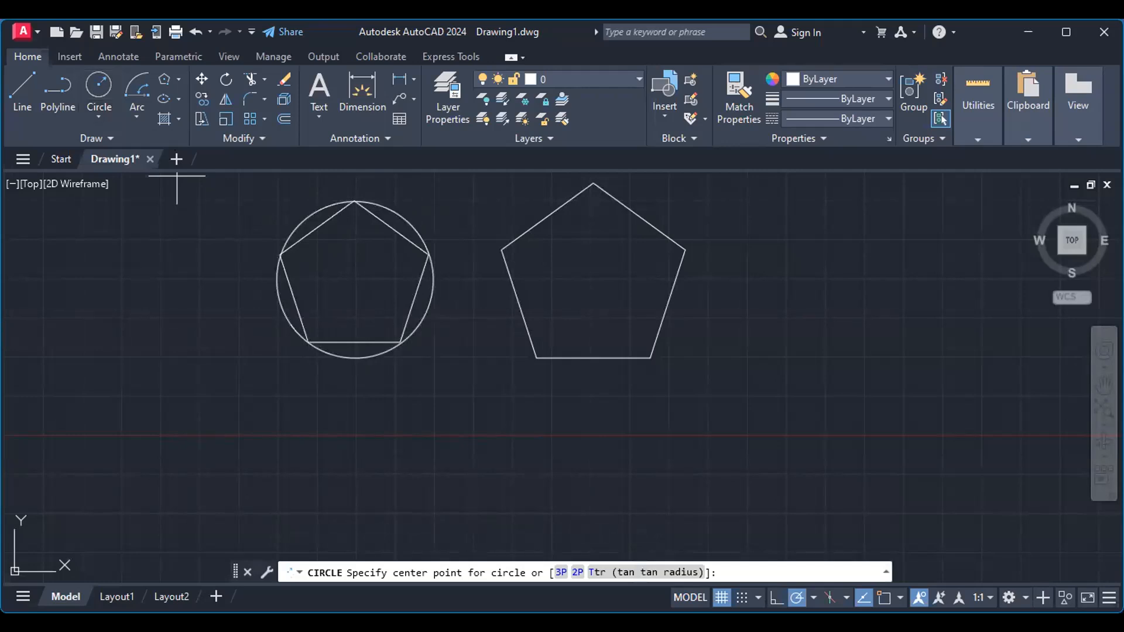
left_click(586, 279)
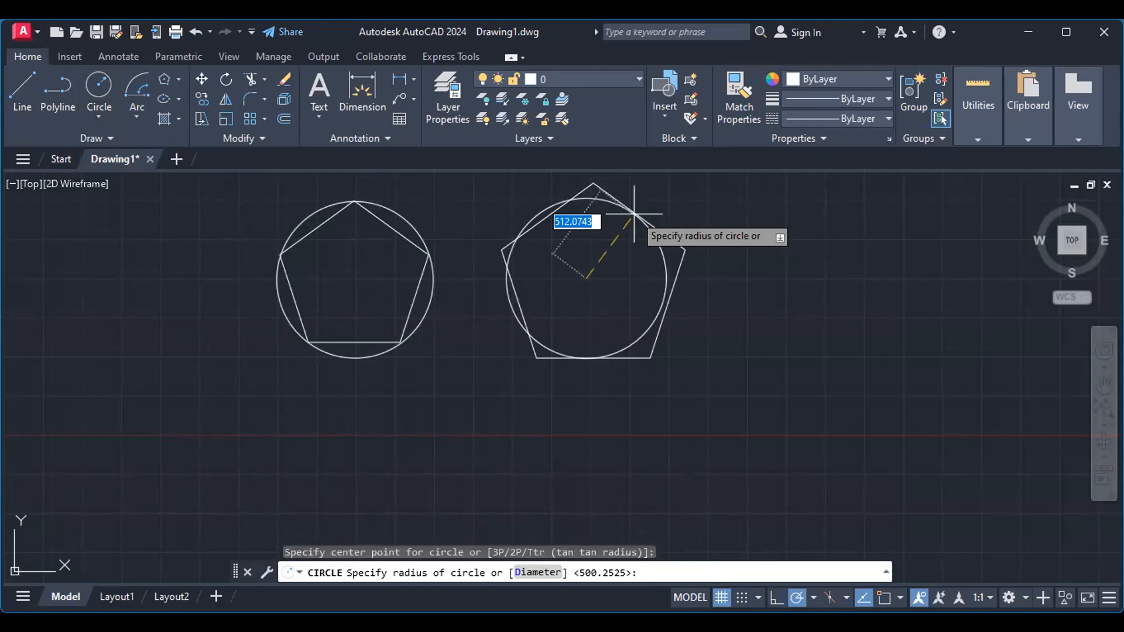
left_click(635, 214)
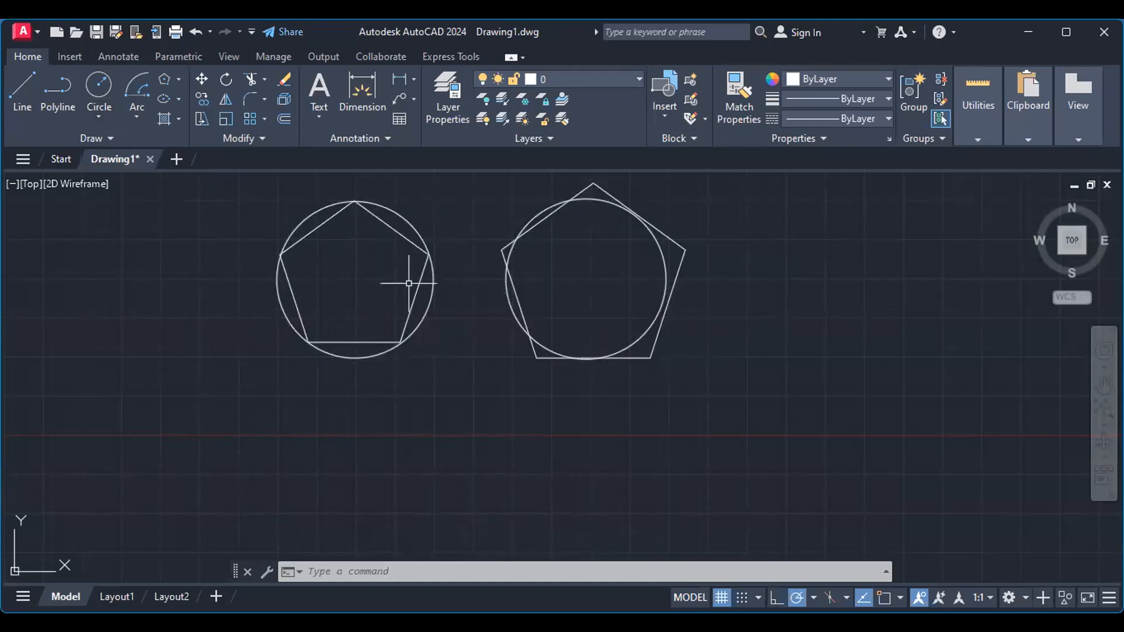
Step: Erase both pentagons and their circles from the drawing
left_click(178, 80)
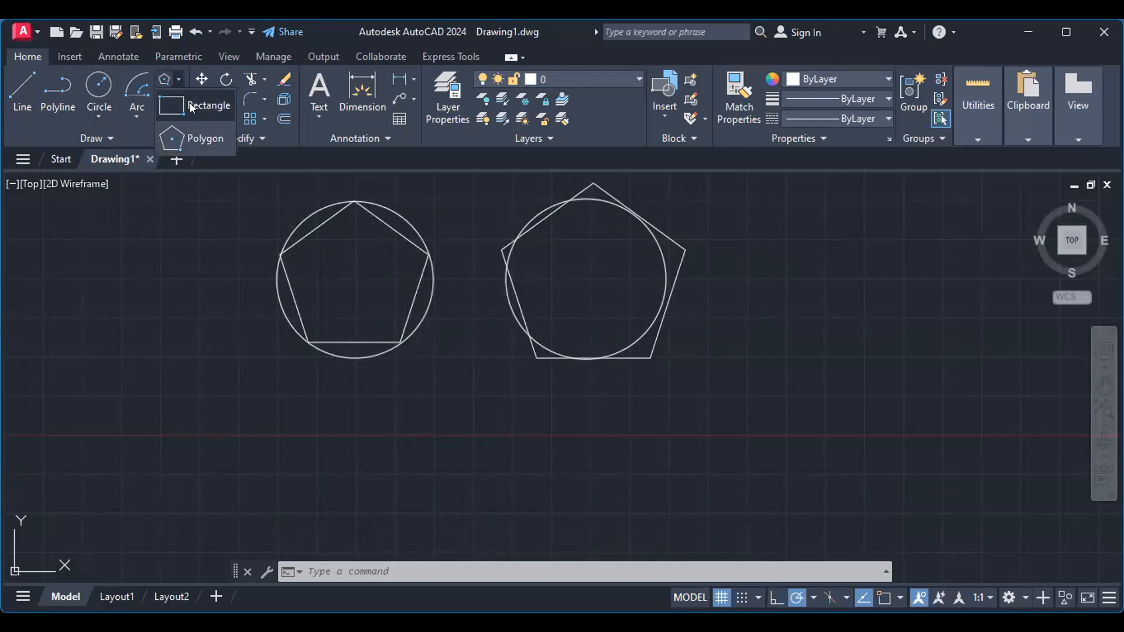
left_click(192, 106)
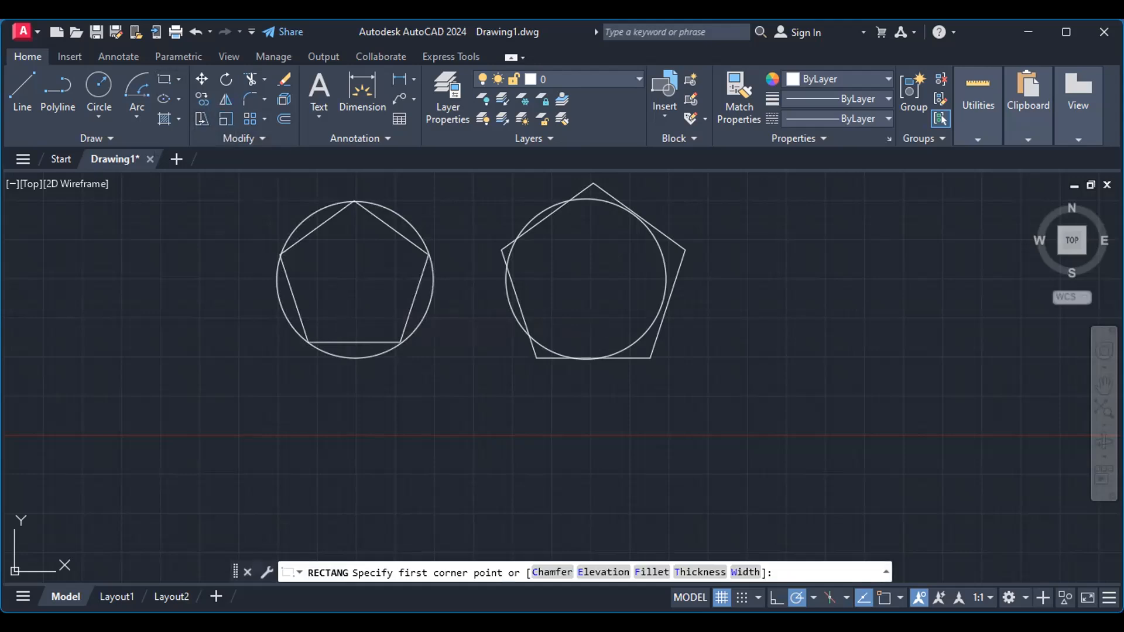
key("ctrl+a")
key("Delete")
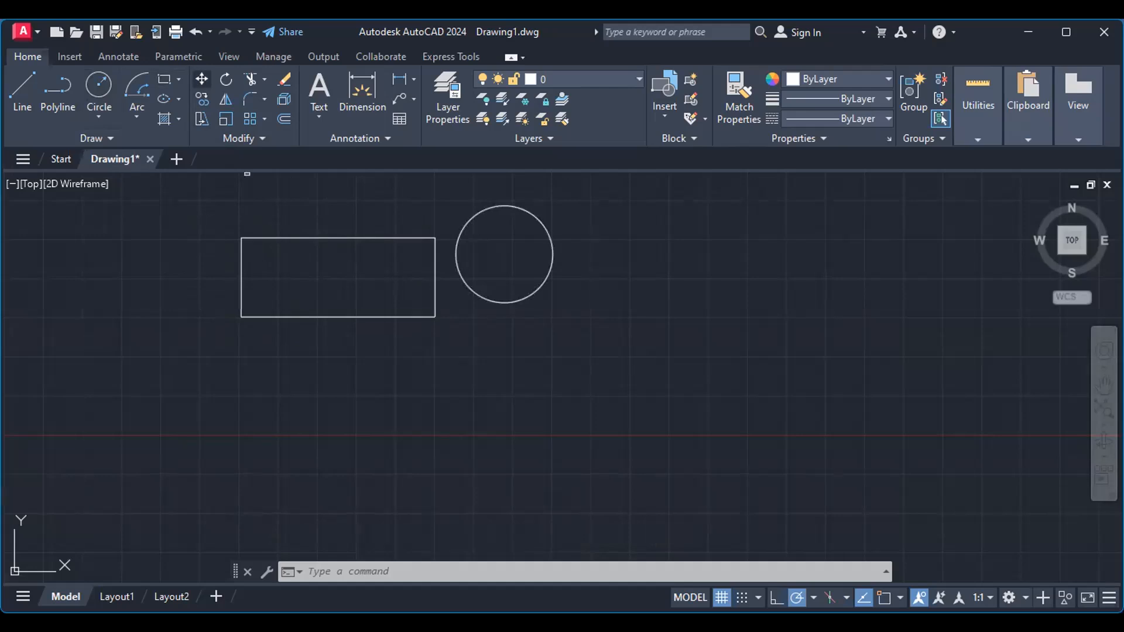
Step: Move the rectangle to the right of the circle, and move both shapes together a short distance left and slightly up
left_click(298, 238)
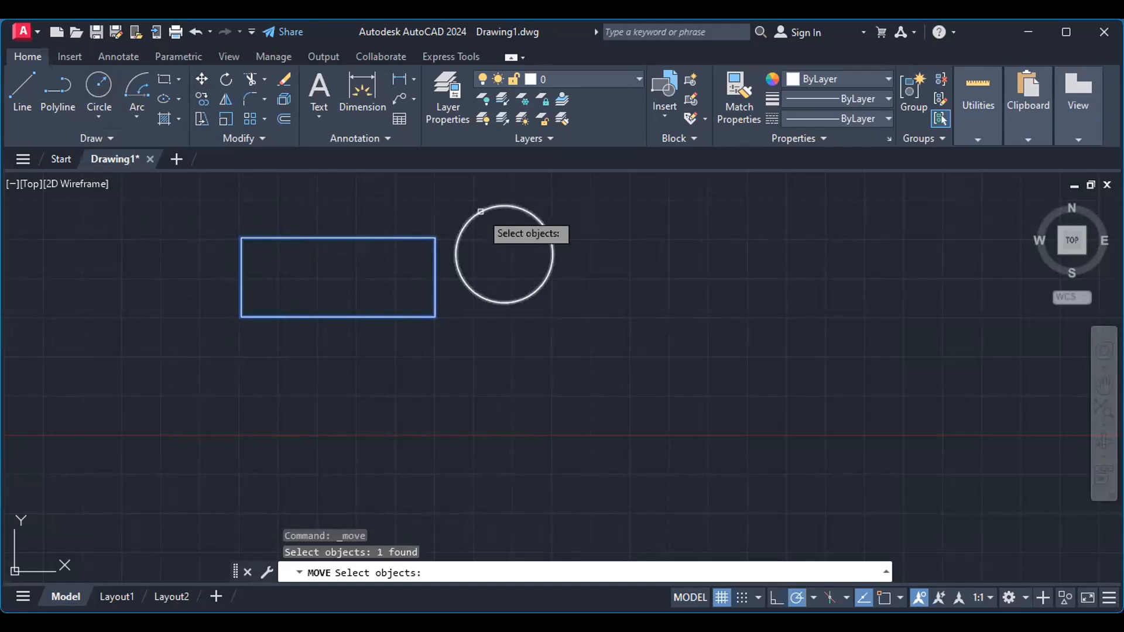
key("Return")
left_click(323, 226)
left_click(712, 207)
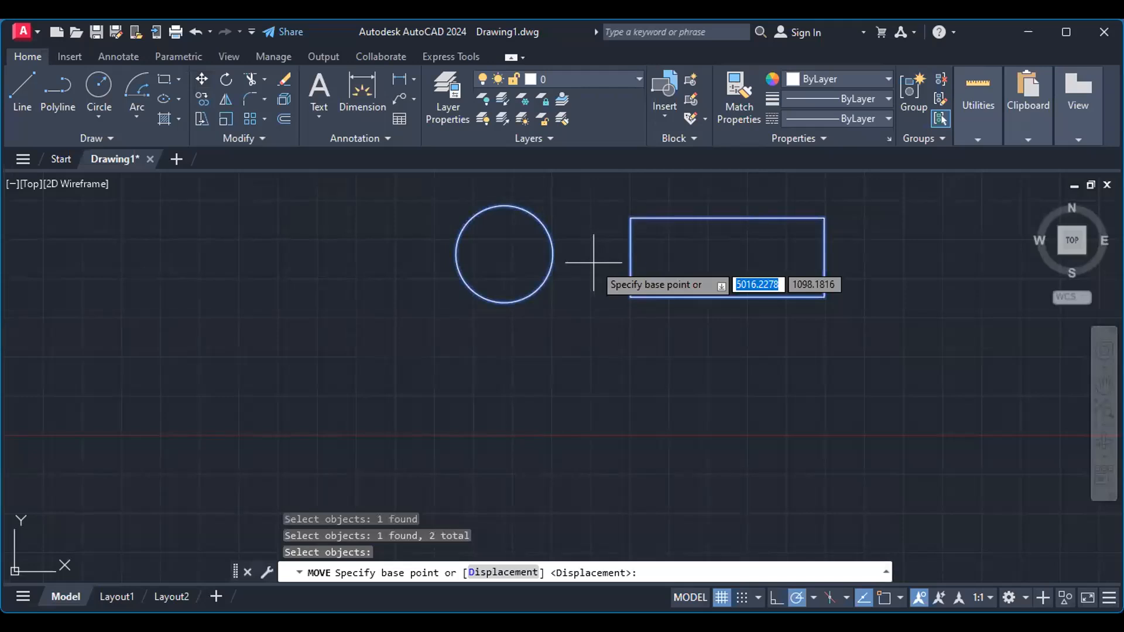
left_click(396, 358)
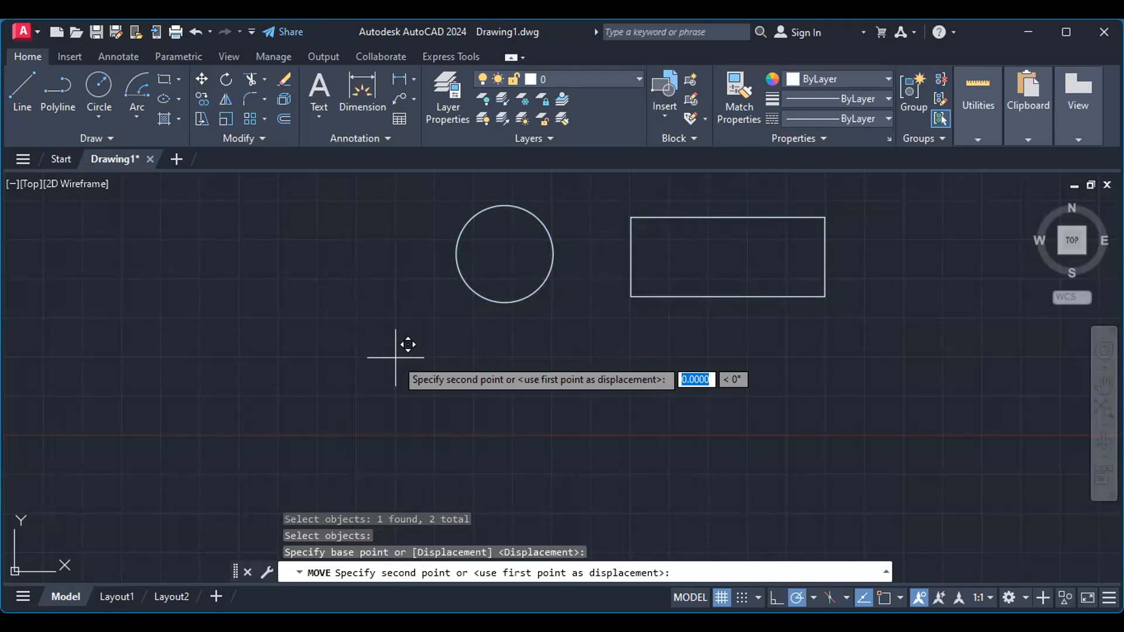
left_click(321, 344)
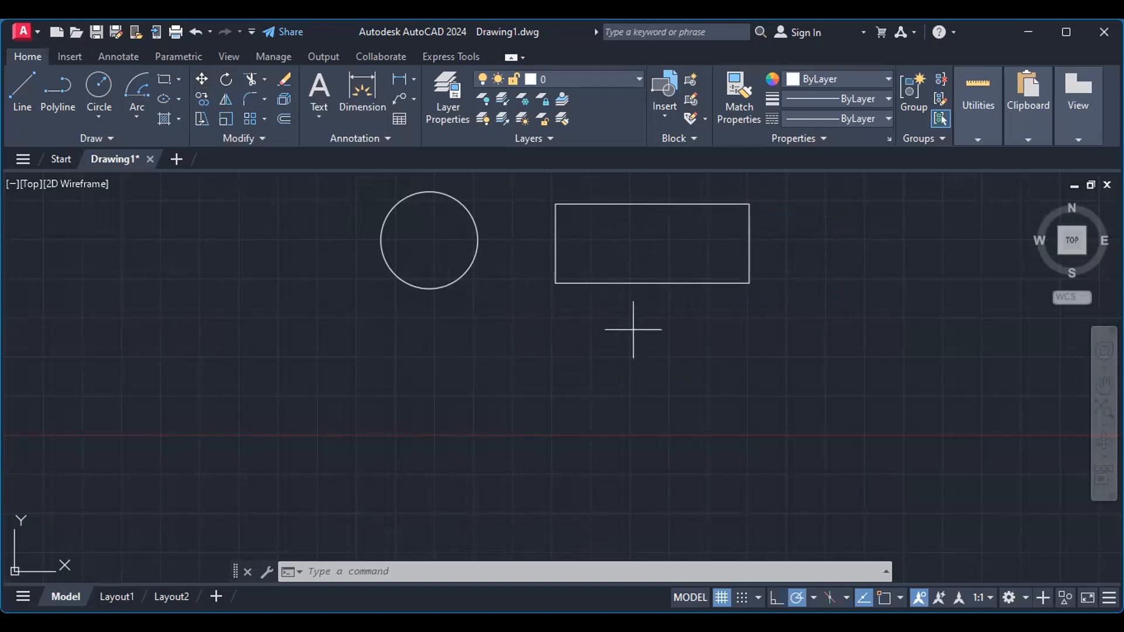
Step: Practise panning and zooming the view around the circle and rectangle
middle_click_drag(635, 321, 642, 394)
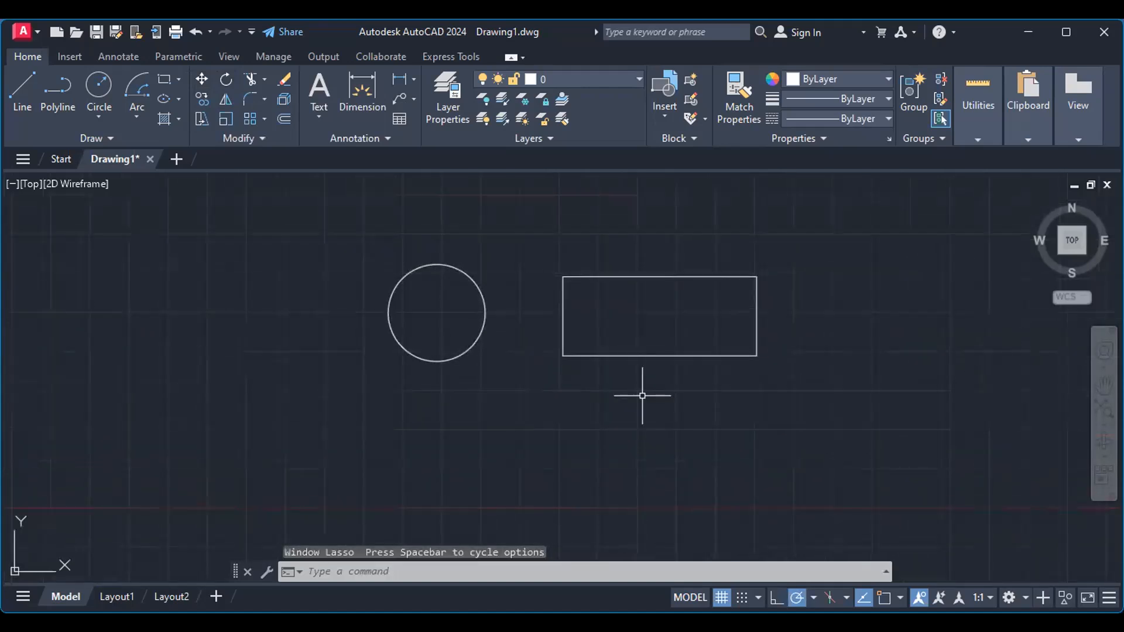
mouse_move(653, 332)
middle_mouse_down()
mouse_move(621, 321)
mouse_move(607, 349)
mouse_move(607, 299)
mouse_move(600, 337)
mouse_move(669, 320)
mouse_move(627, 296)
mouse_move(605, 339)
mouse_move(620, 359)
mouse_move(649, 330)
middle_mouse_up()
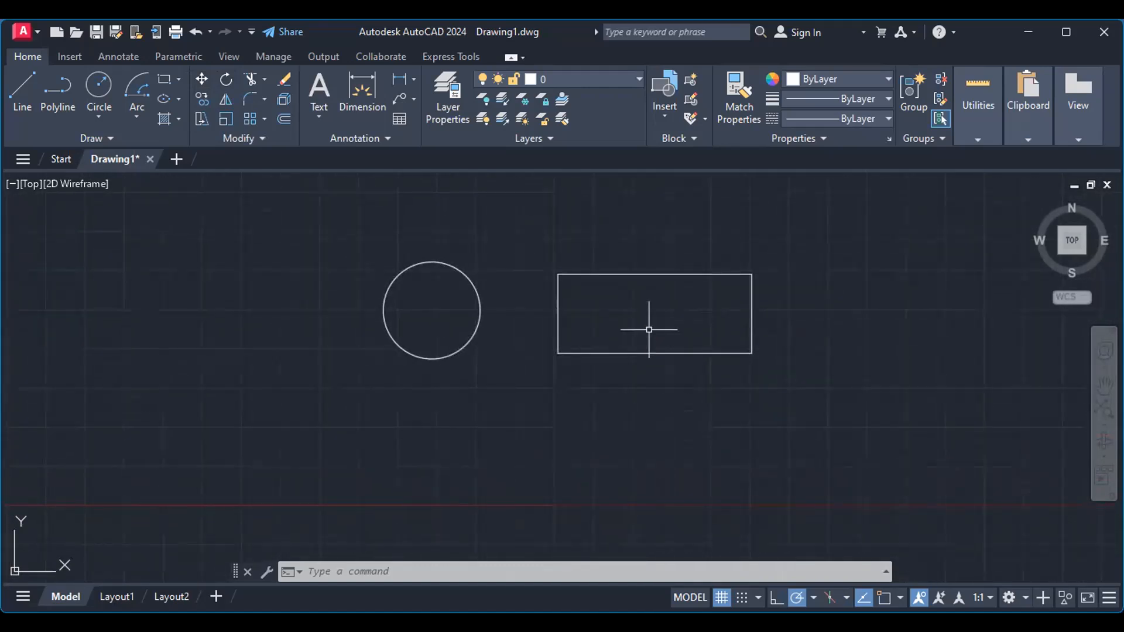
scroll(649, 330, "up", 2)
scroll(649, 327, "down", 2)
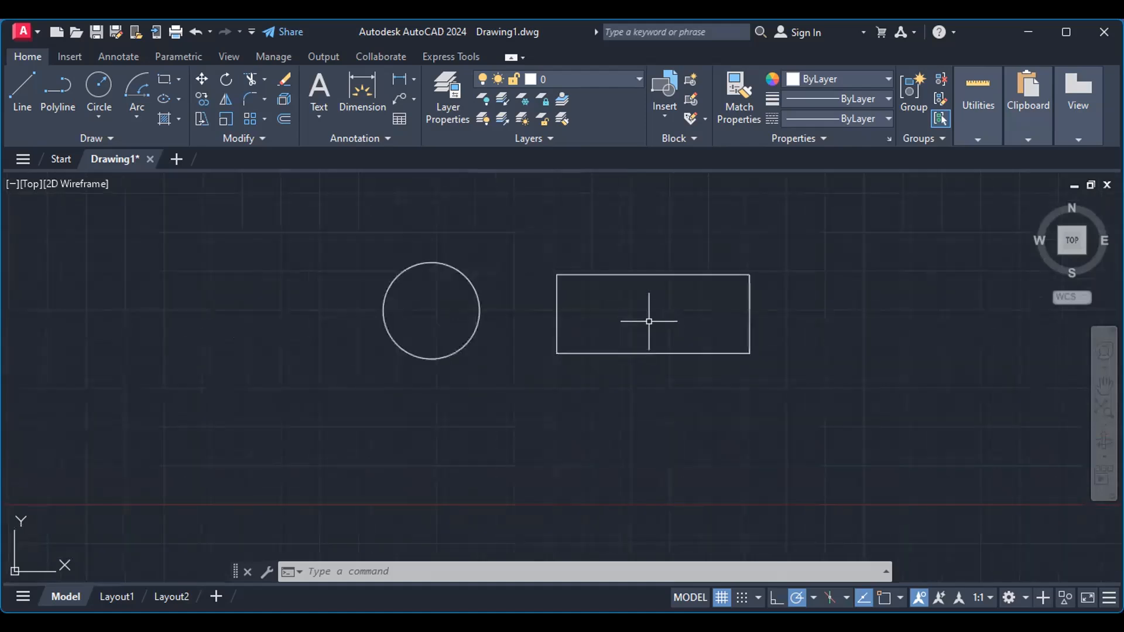
mouse_move(649, 321)
middle_mouse_down()
mouse_move(651, 280)
mouse_move(651, 335)
middle_mouse_up()
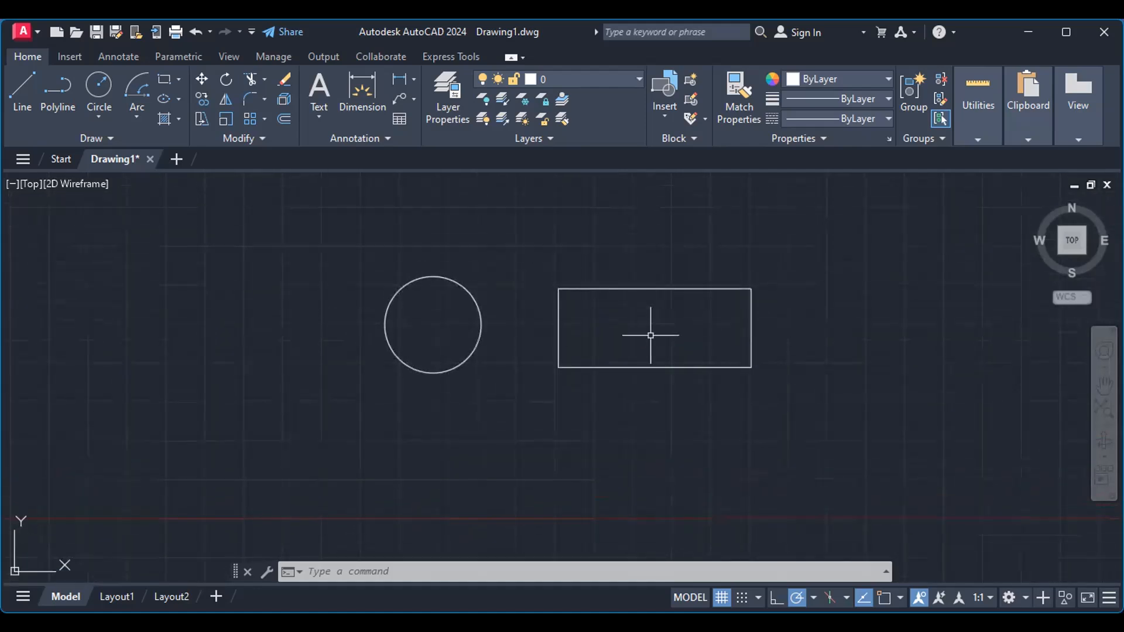
scroll(651, 336, "up", 4)
scroll(650, 336, "down", 4)
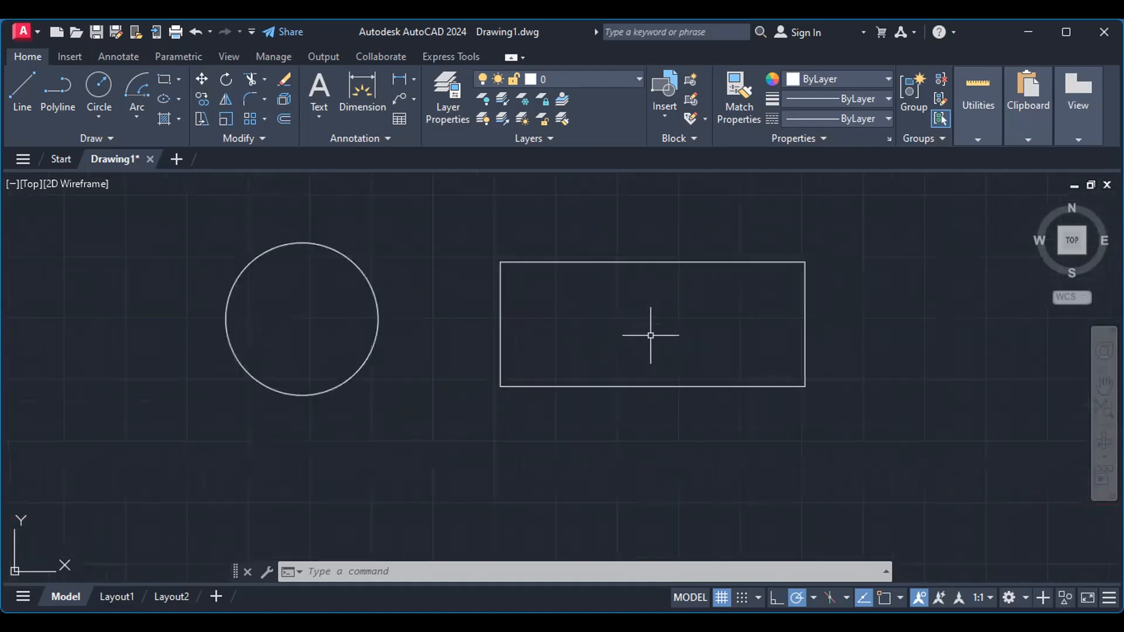
scroll(651, 335, "up", 4)
scroll(651, 336, "down", 2)
middle_click_drag(651, 335, 653, 371)
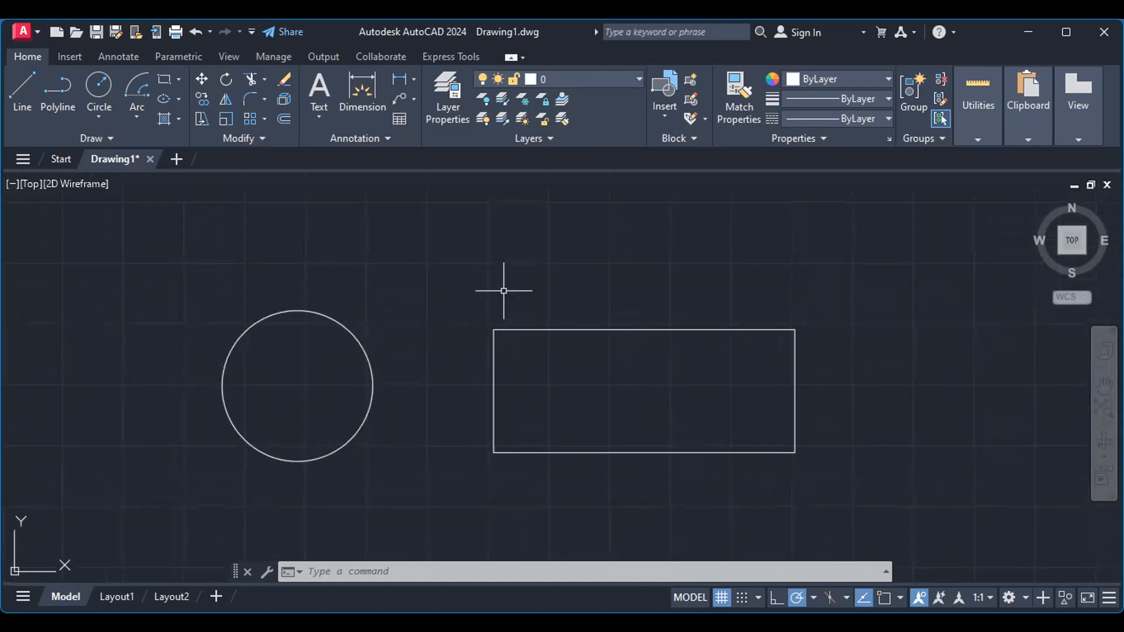
Step: Rotate the rectangle by 120 degrees about a base point inside it
left_click(226, 79)
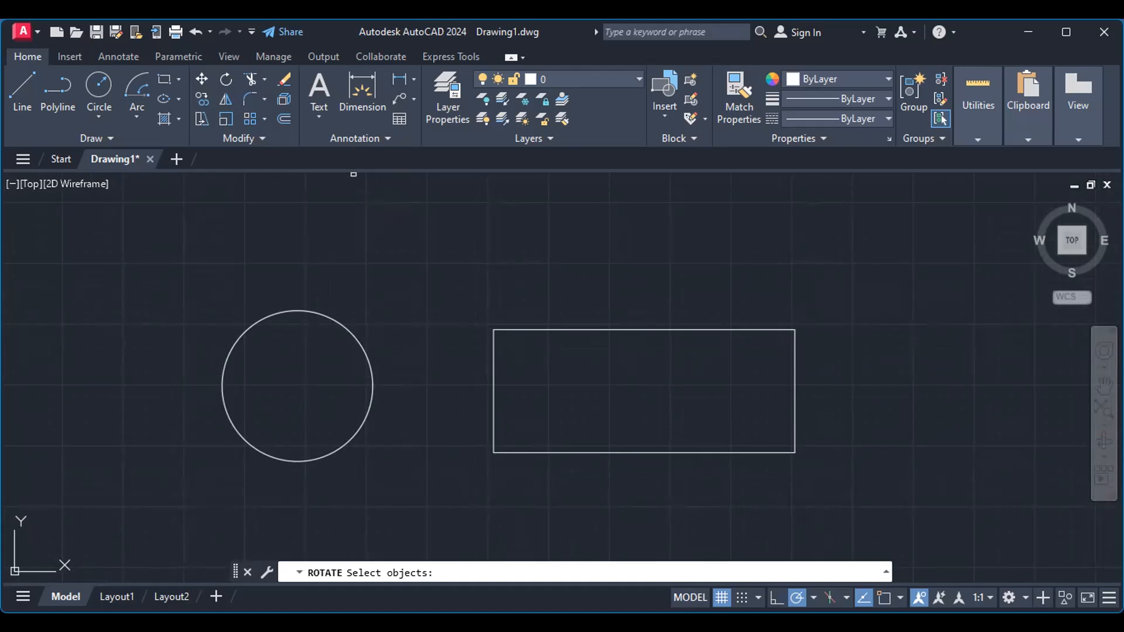
left_click(543, 330)
key("Return")
left_click(652, 421)
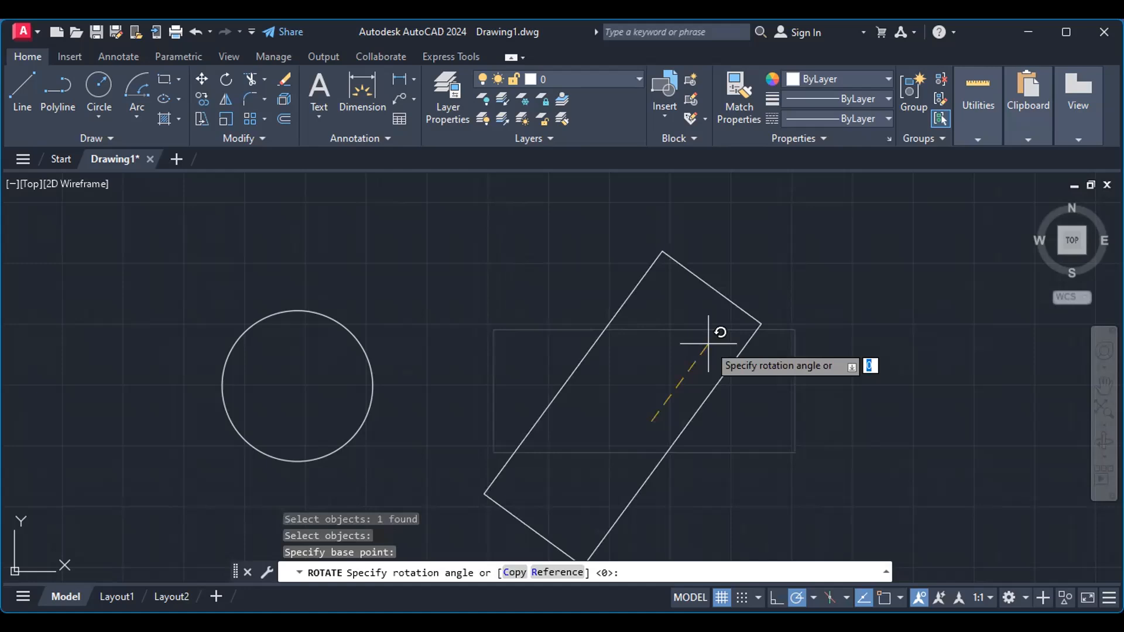
type("120")
key("Return")
Step: Draw a continuous chain of five straight line segments that cross each other, to the right of the rotated rectangle
scroll(824, 352, "up", 2)
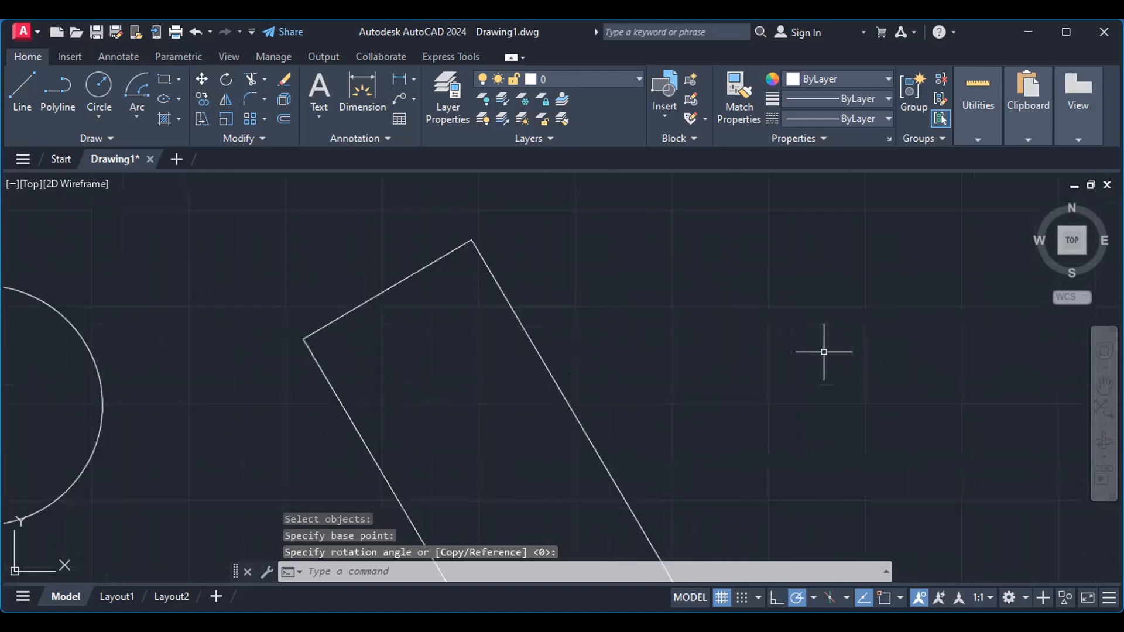
scroll(711, 372, "down", 4)
mouse_move(711, 372)
middle_mouse_down()
mouse_move(667, 296)
mouse_move(595, 321)
middle_mouse_up()
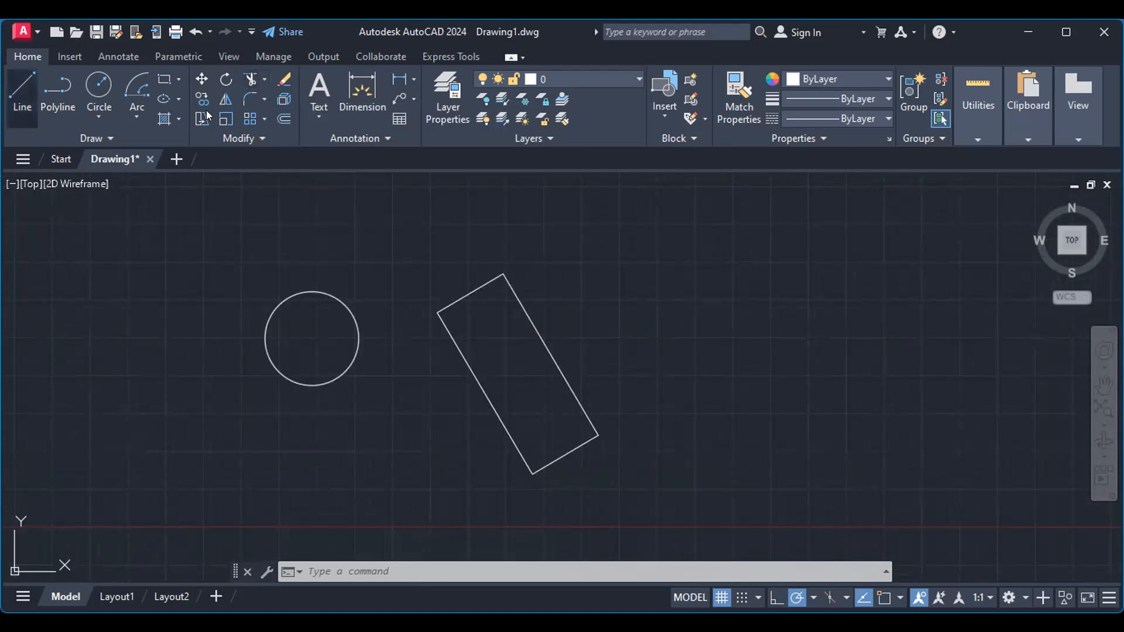
type("l")
key("Return")
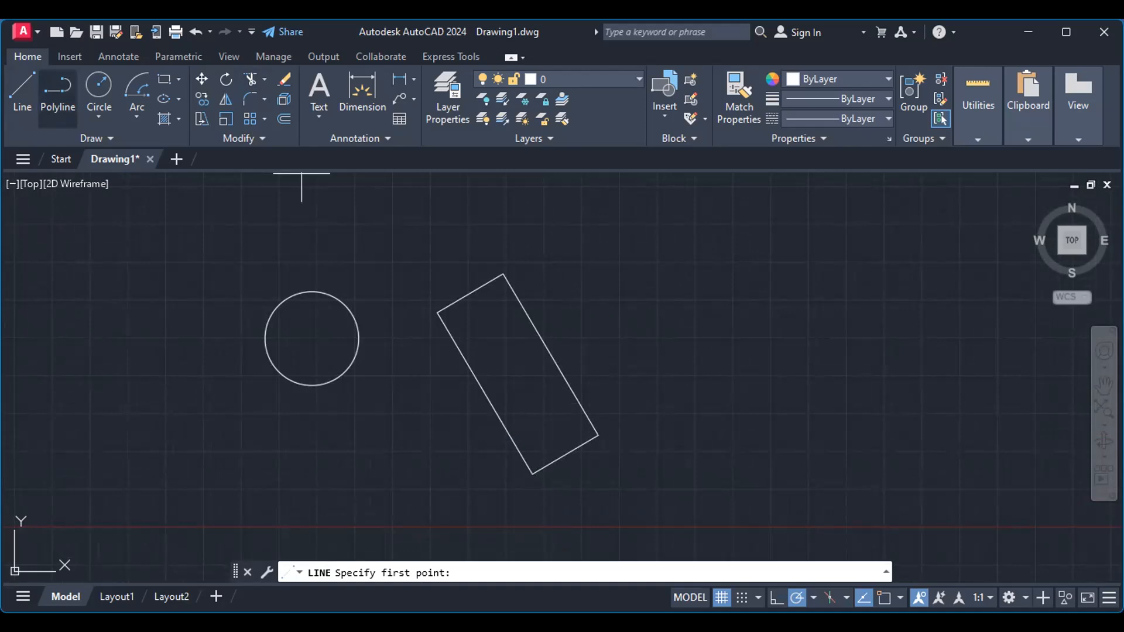
left_click(625, 242)
left_click(860, 242)
left_click(860, 384)
left_click(660, 204)
left_click(660, 349)
left_click(895, 298)
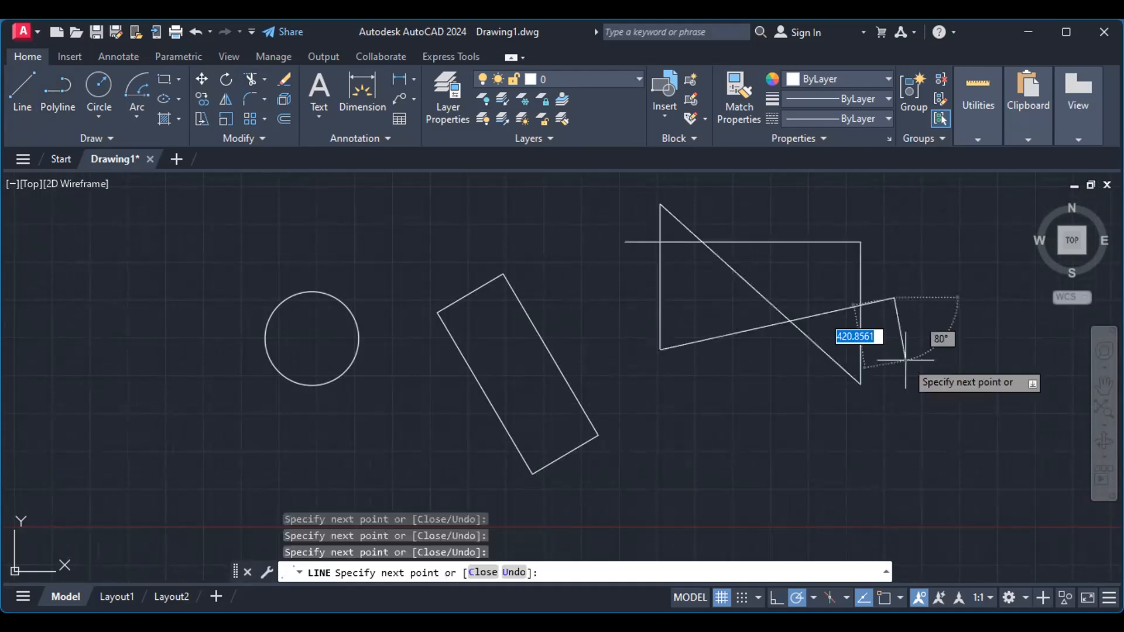
key("Escape")
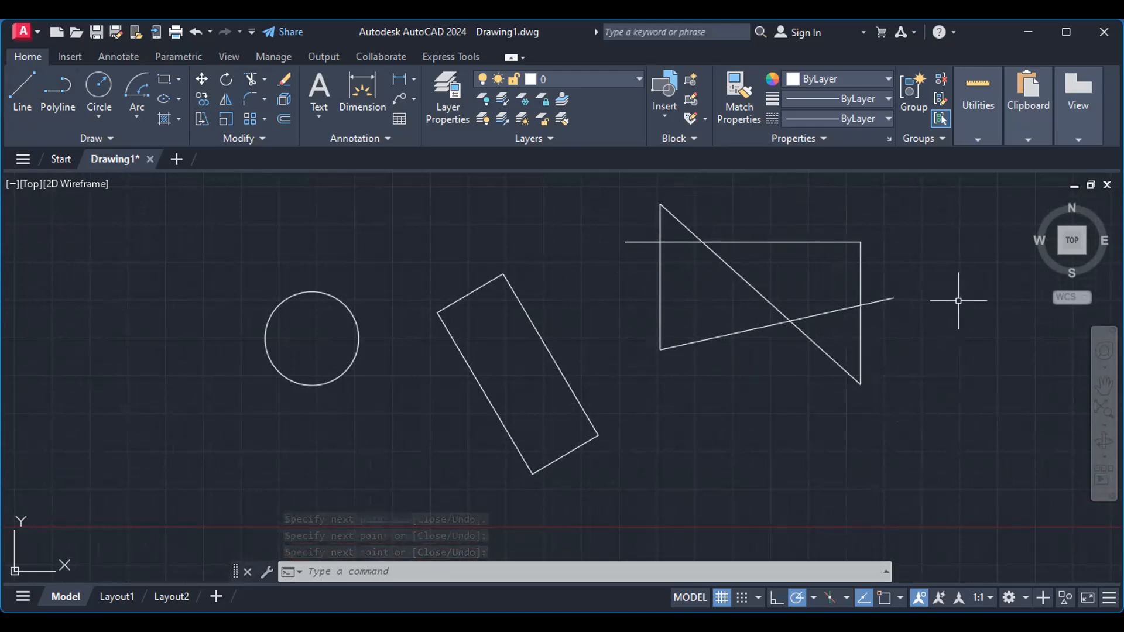
Step: Trim the overhanging ends of the top, vertical and sloping lines, and the part of the diagonal above the sloping line
mouse_move(937, 284)
middle_mouse_down()
mouse_move(768, 313)
mouse_move(757, 289)
middle_mouse_up()
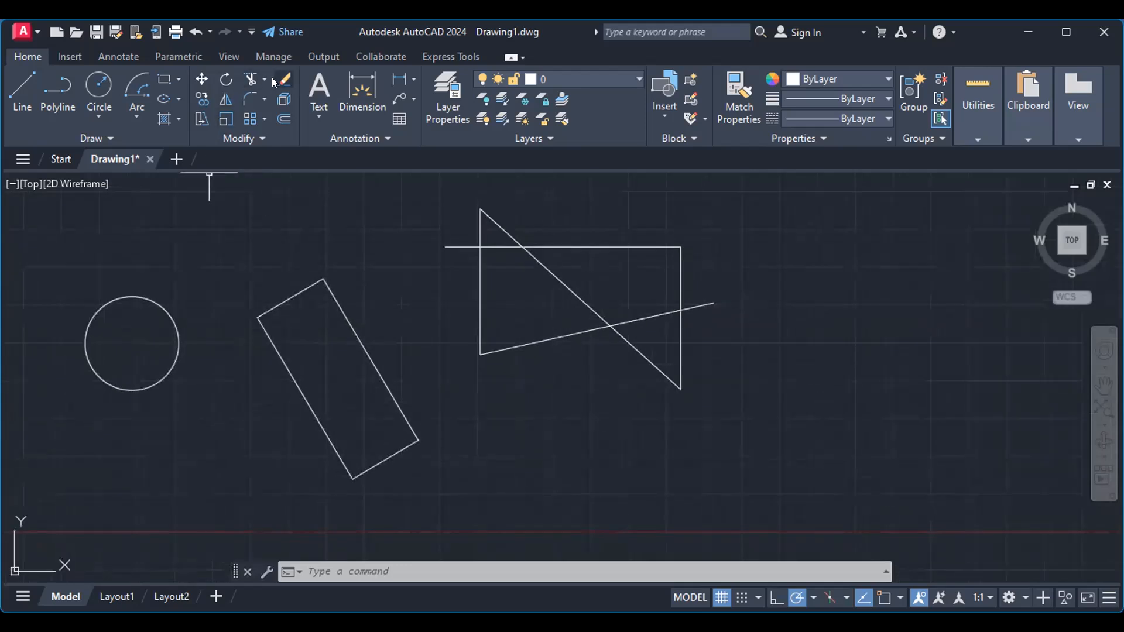
left_click(242, 77)
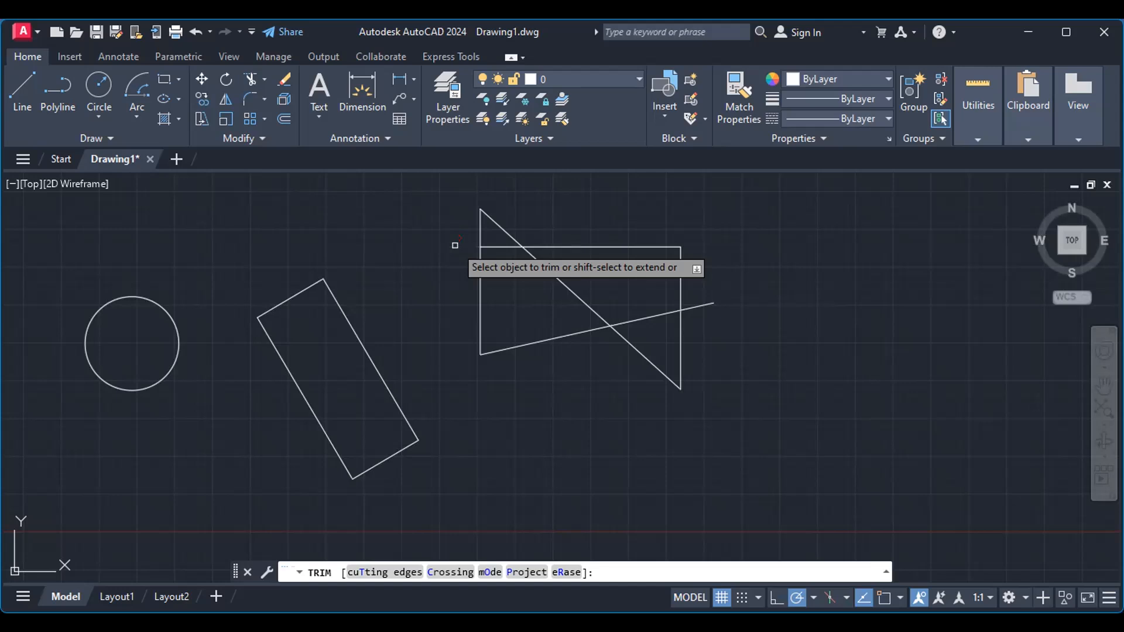
left_click(455, 245)
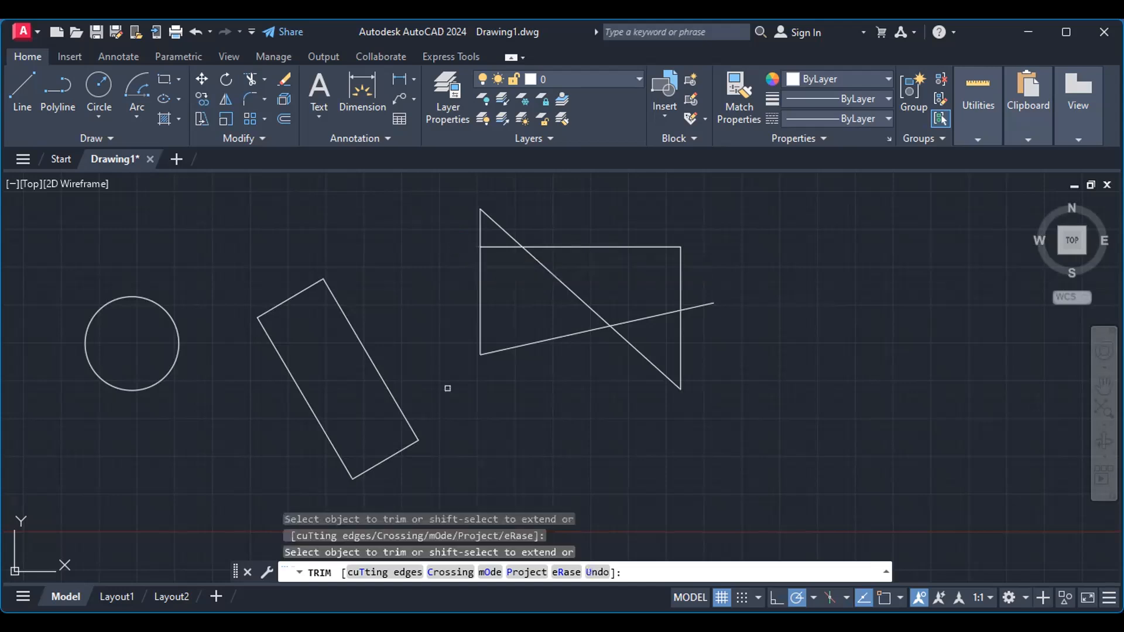
left_click(696, 306)
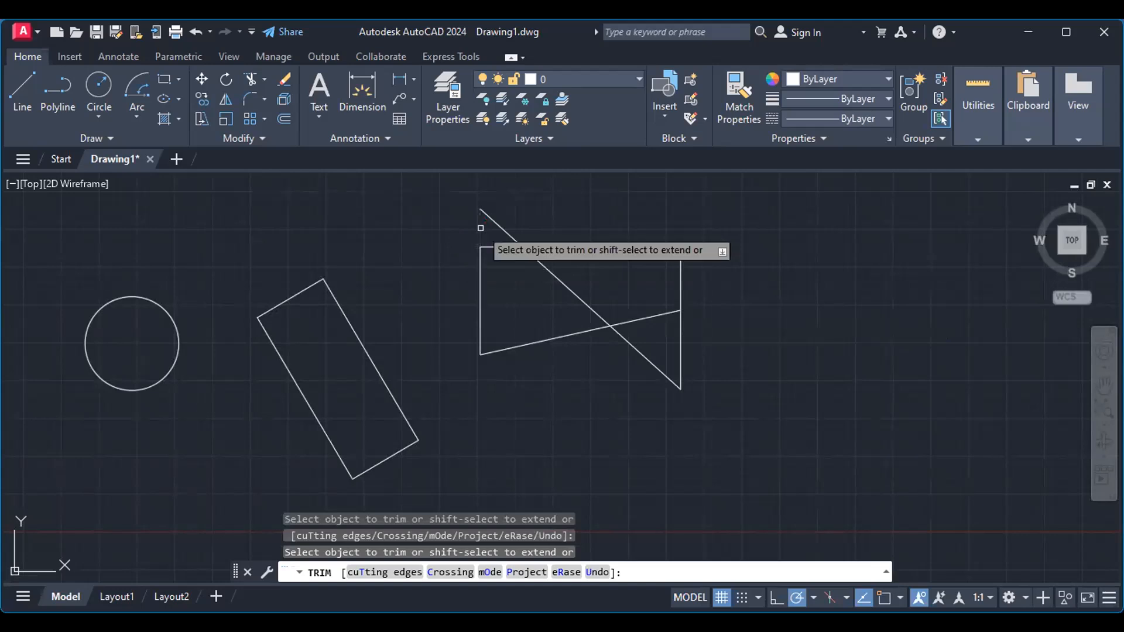
left_click(499, 223)
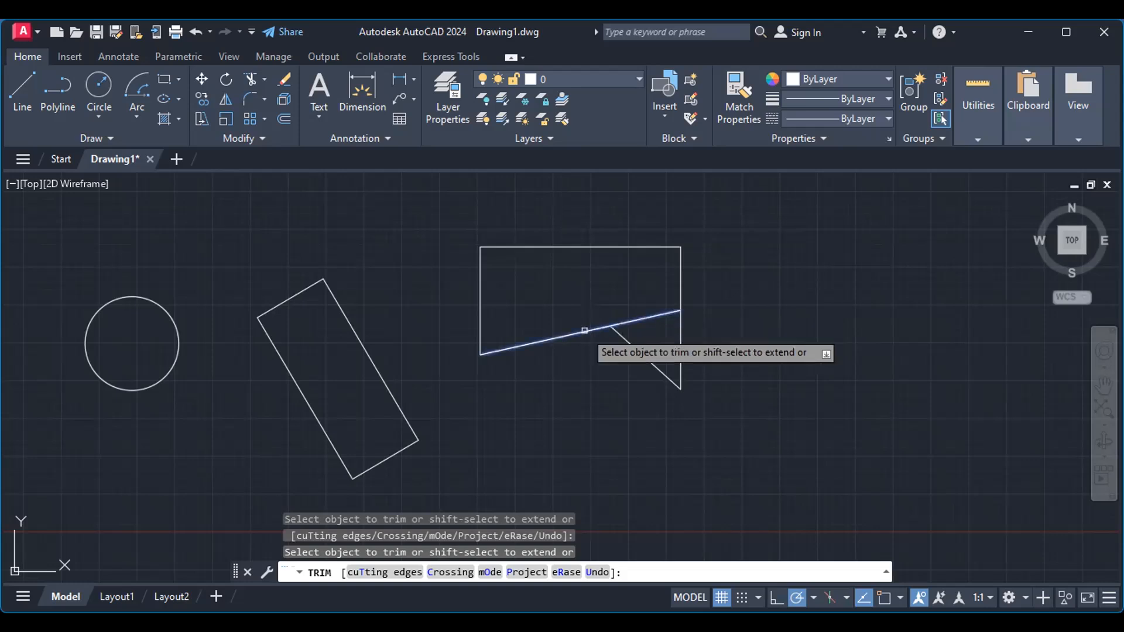
Step: While trimming, extend the shortened diagonal line back up to the figure's top line
left_click(585, 330, "shift")
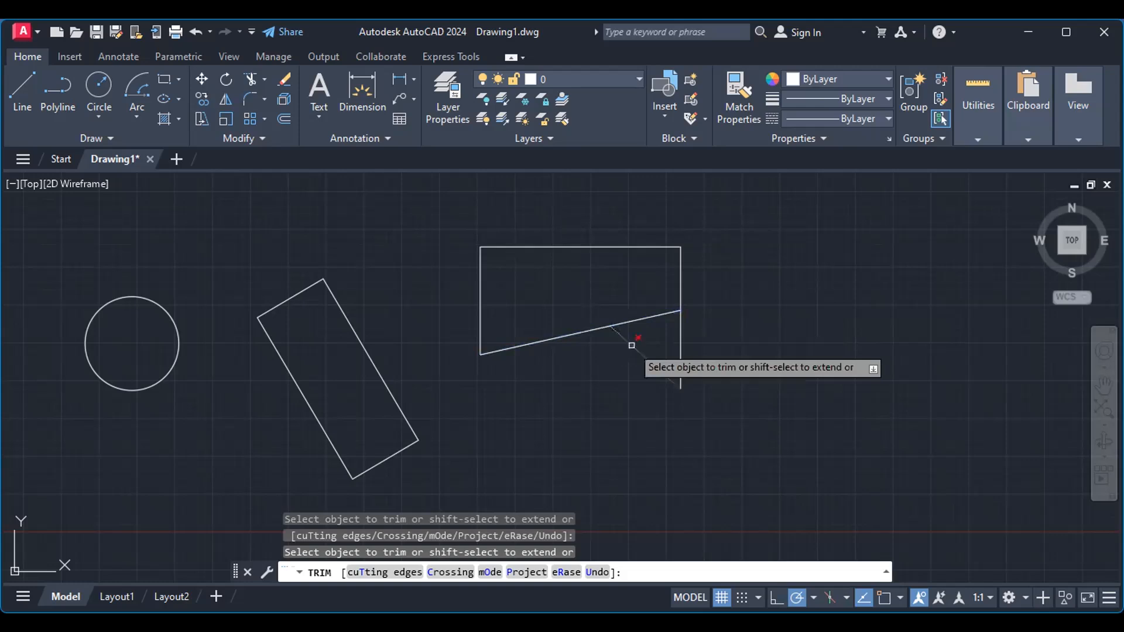
key("shift")
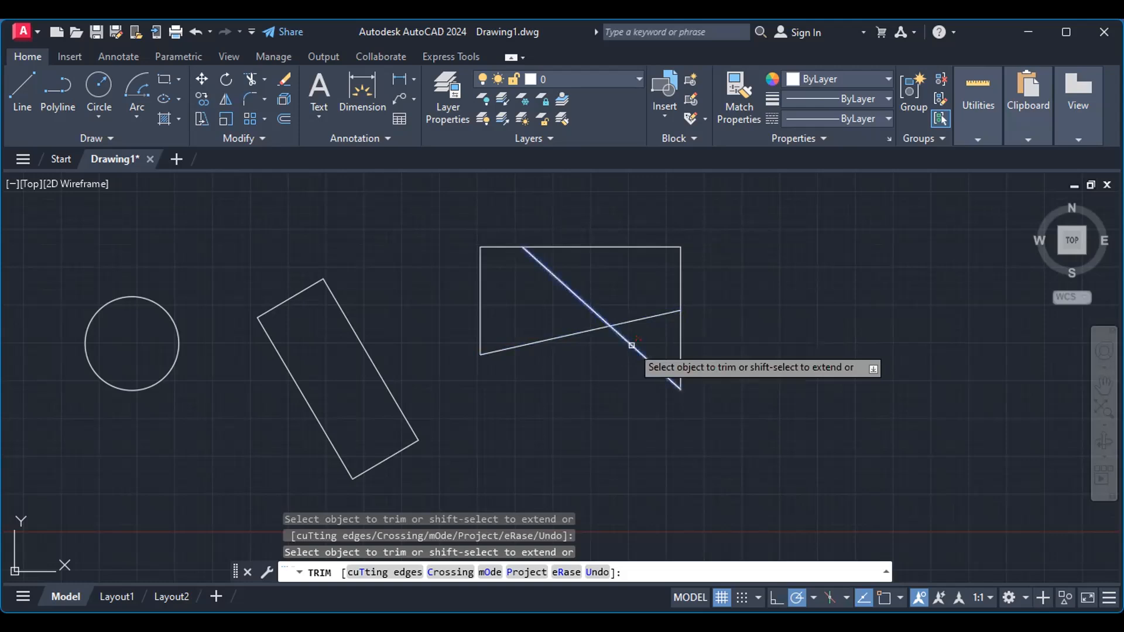
left_click(632, 346, "shift")
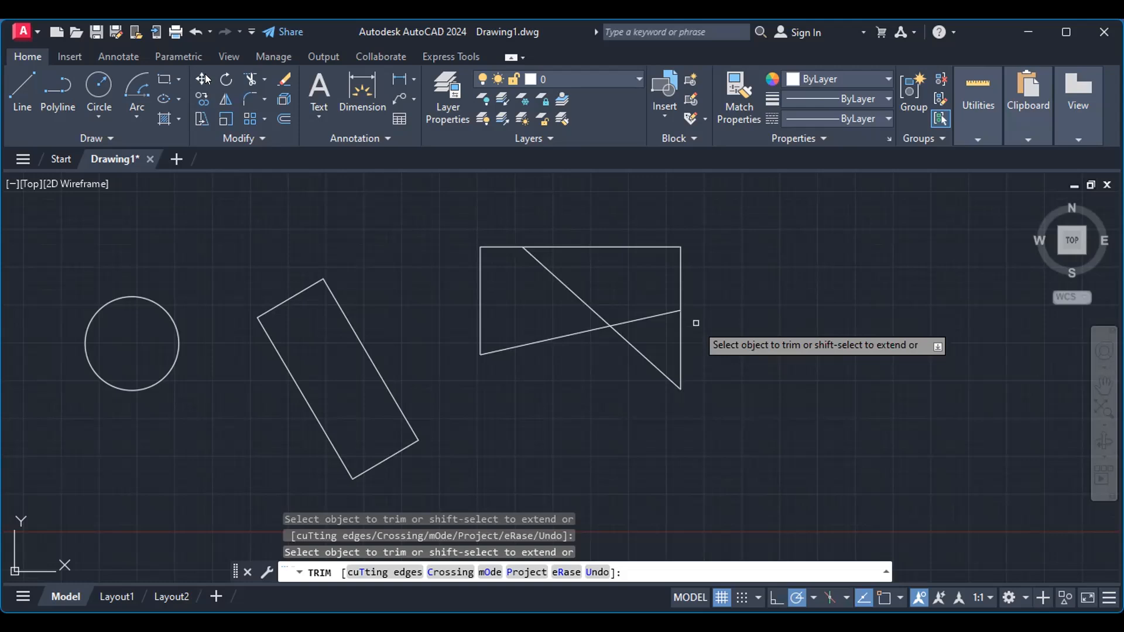
left_click(265, 79)
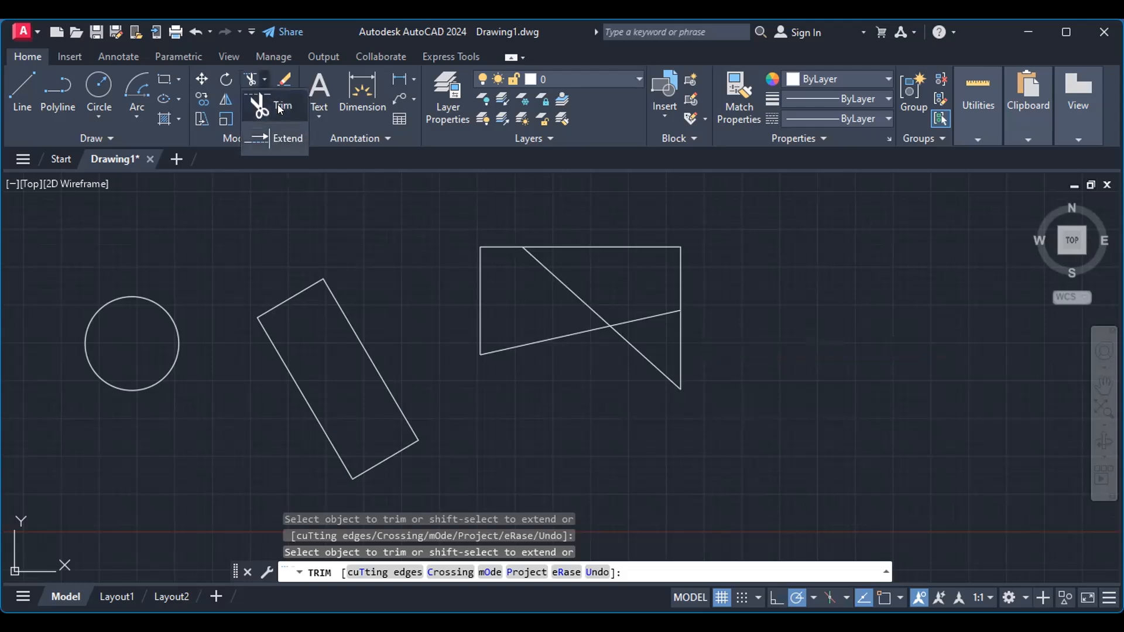
key("Escape")
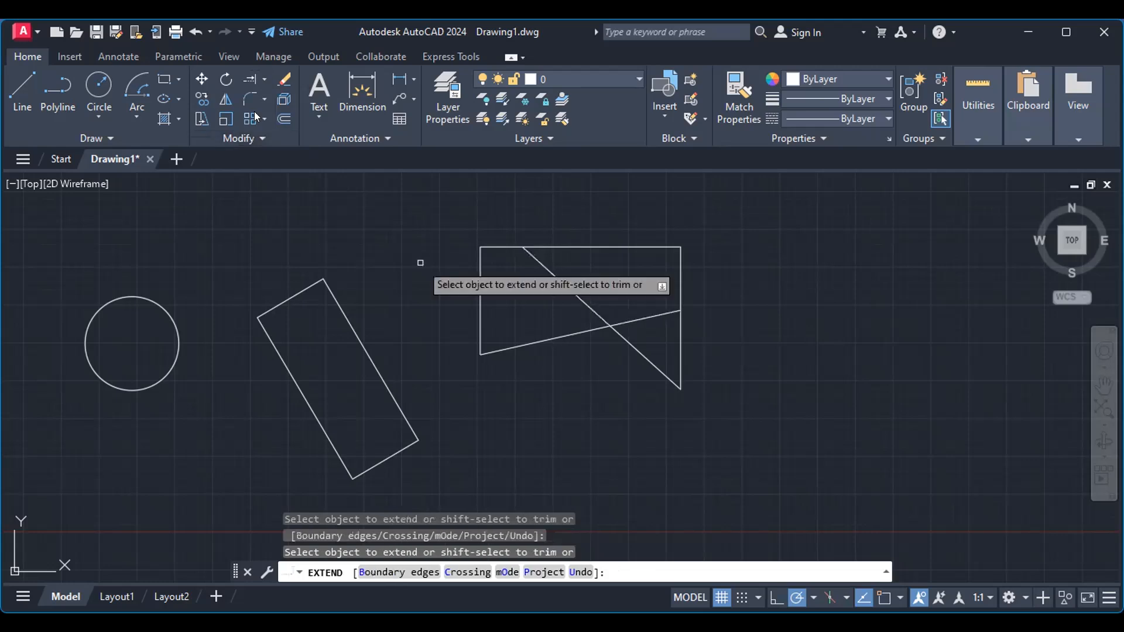
left_click(264, 79)
left_click(266, 103)
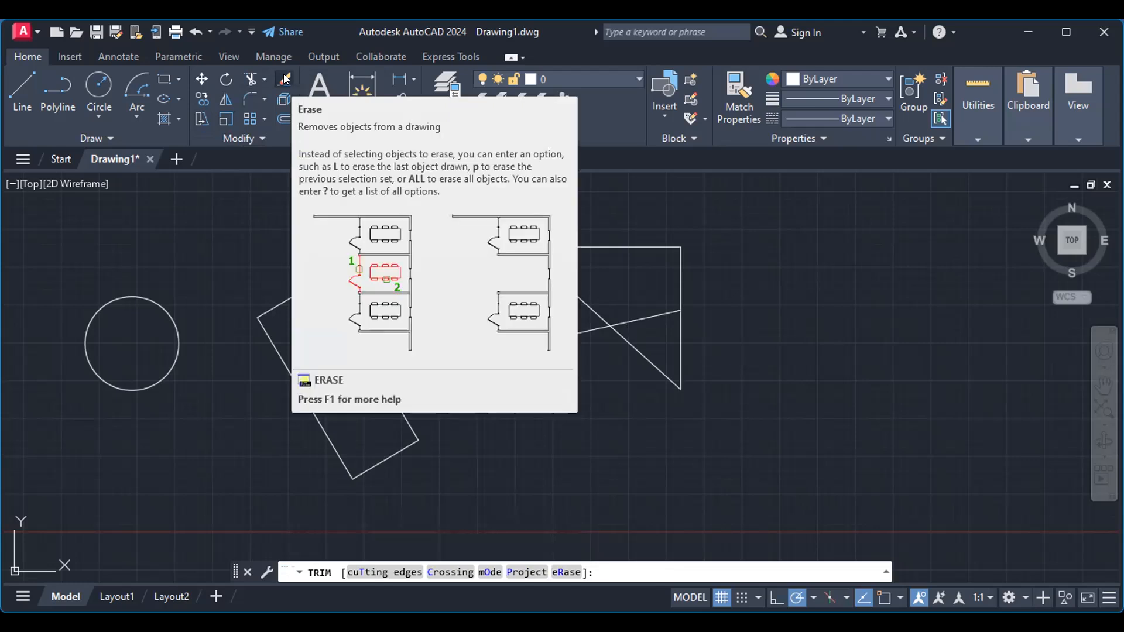
Step: Erase the circle, the rotated rectangle and all five lines of the trimmed figure in one selection
left_click(285, 80)
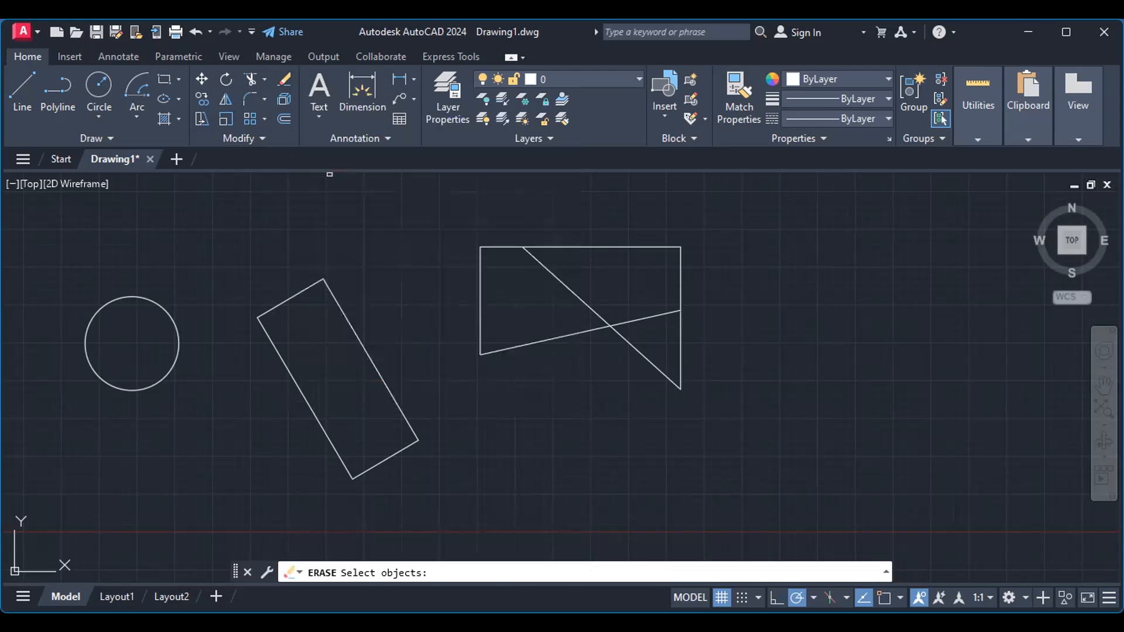
left_click(581, 297)
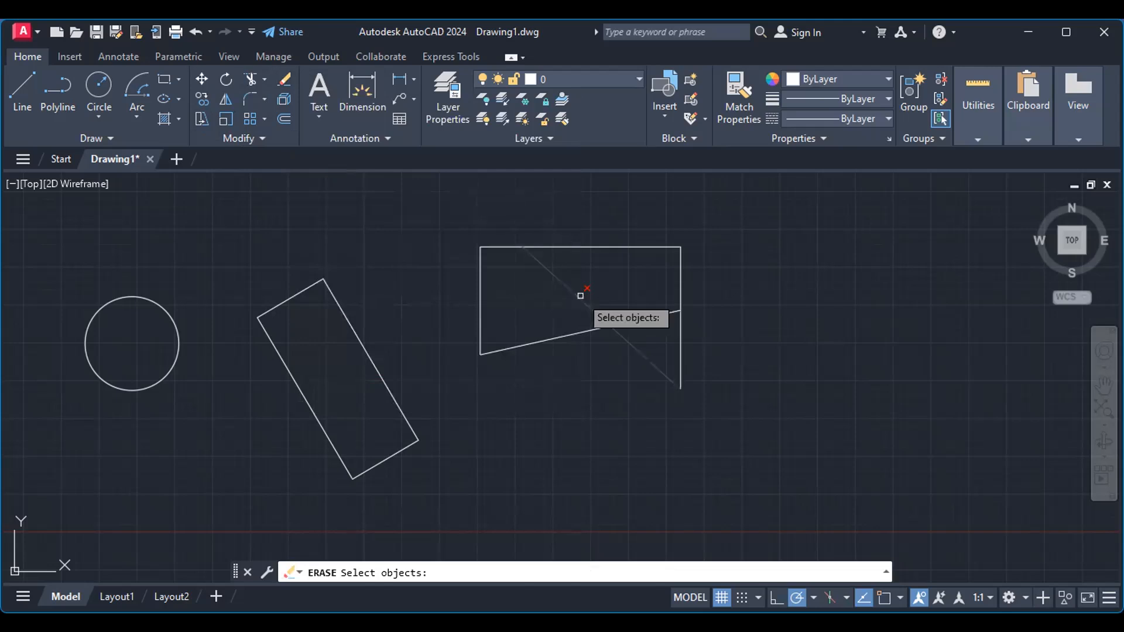
left_click(343, 313)
left_click(165, 311)
left_click(516, 245)
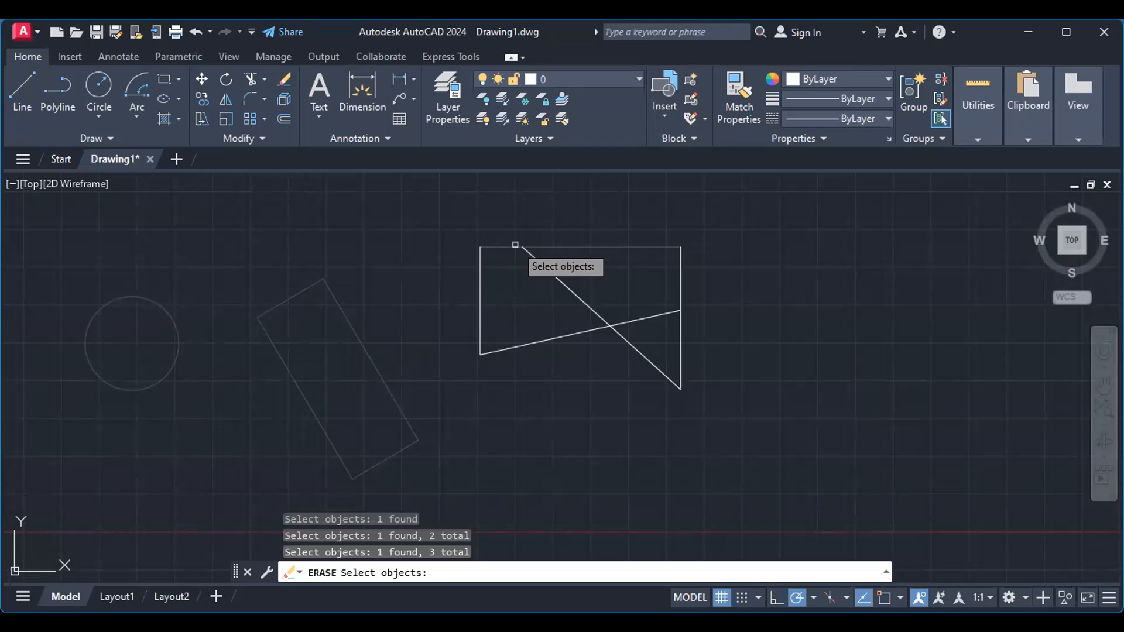
left_click(551, 274)
left_click(680, 281)
left_click(480, 305)
left_click(589, 323)
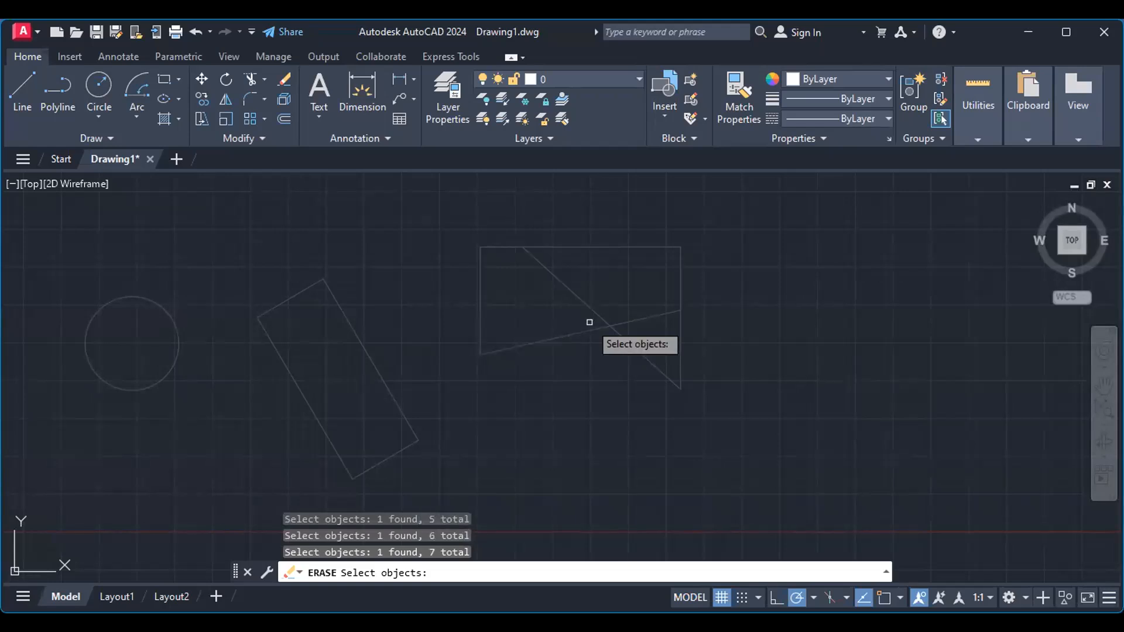
key("Return")
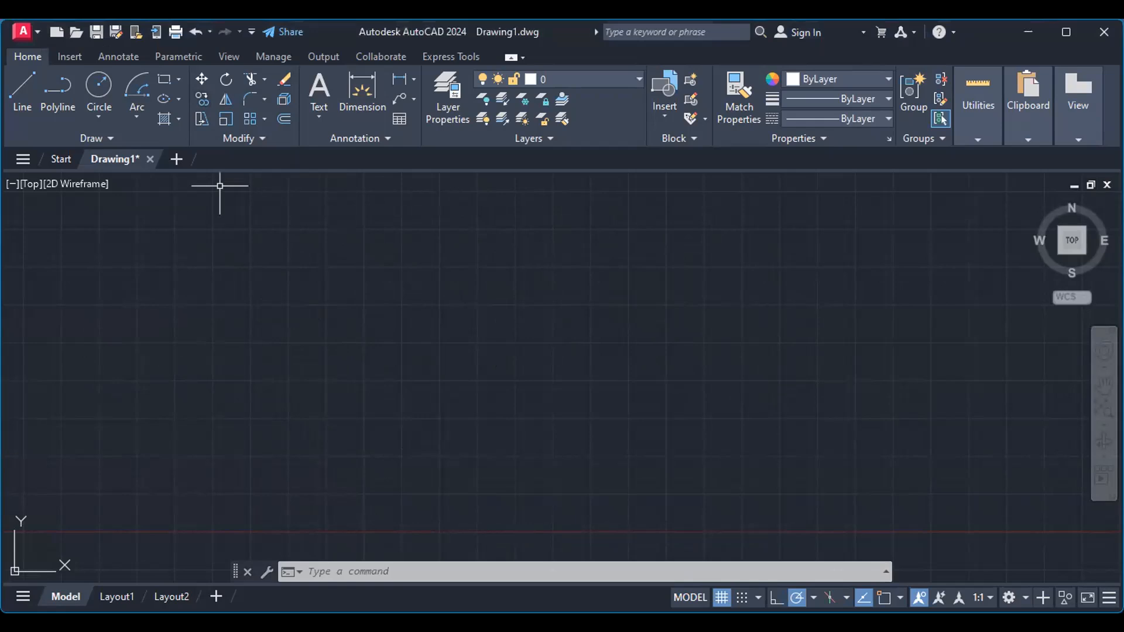
Step: Copy the circle to three positions on its right, the first about 1287 units away at 6°
left_click(202, 99)
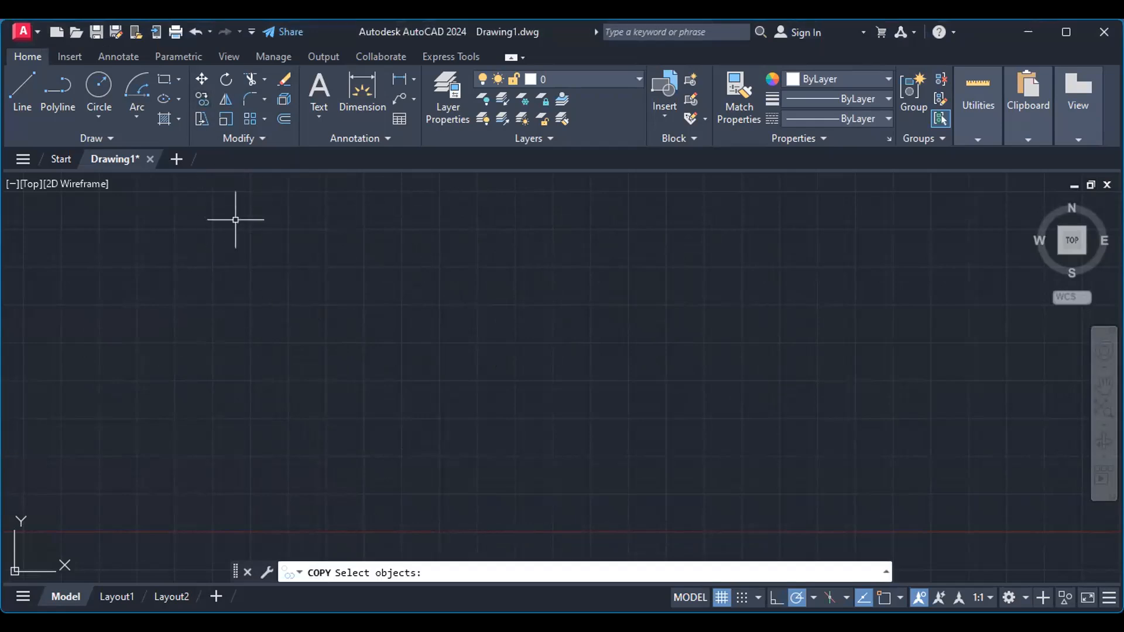
key("Escape")
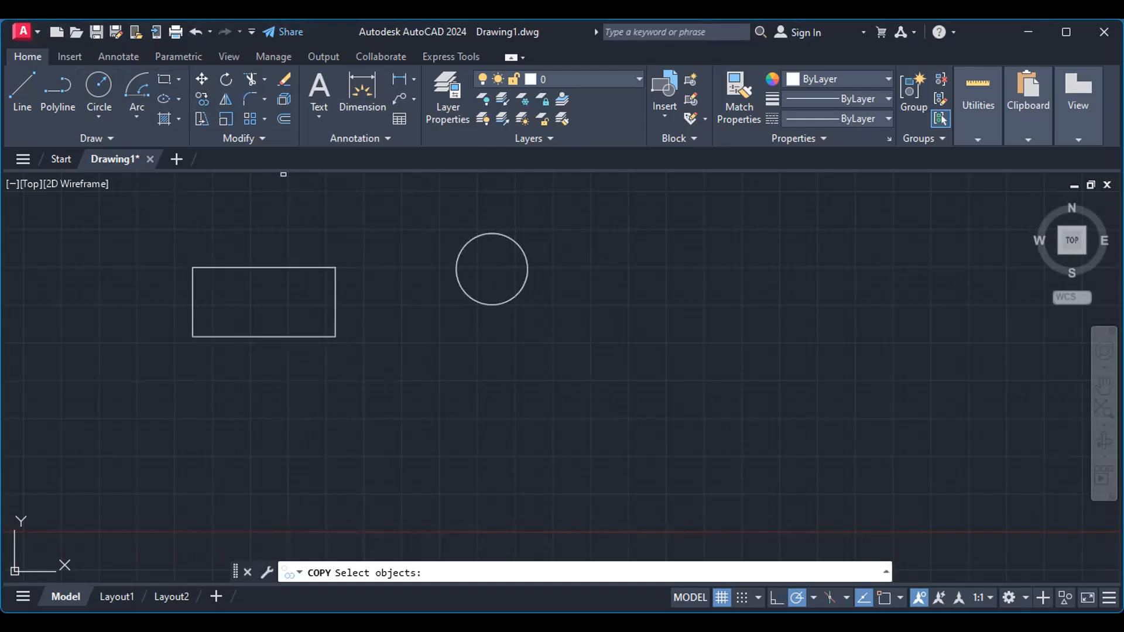
left_click(463, 251)
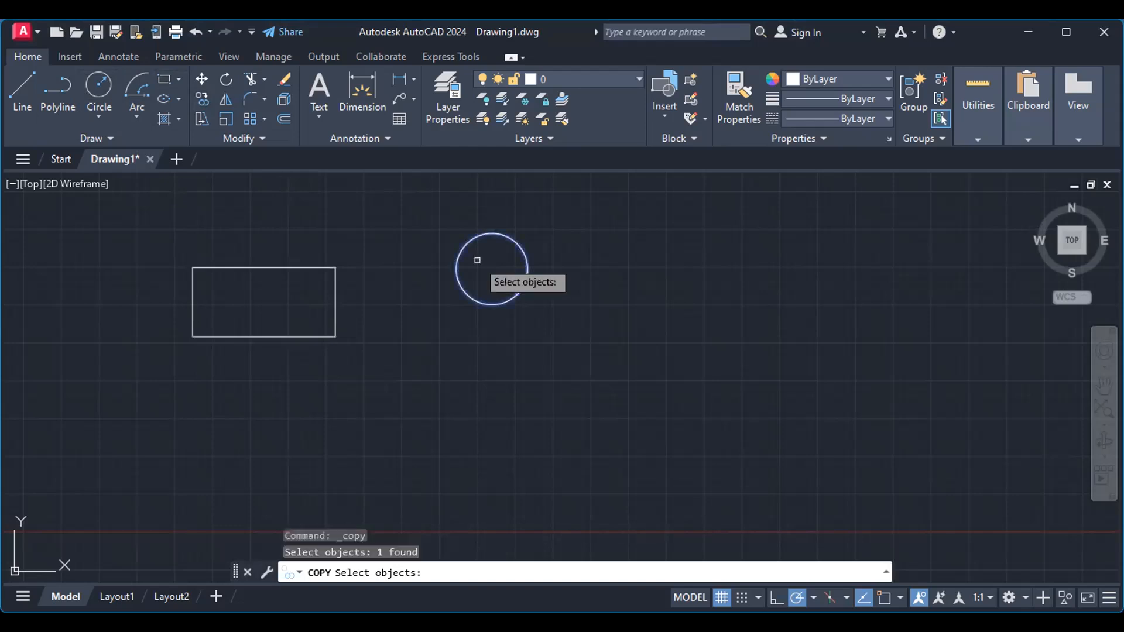
key("Return")
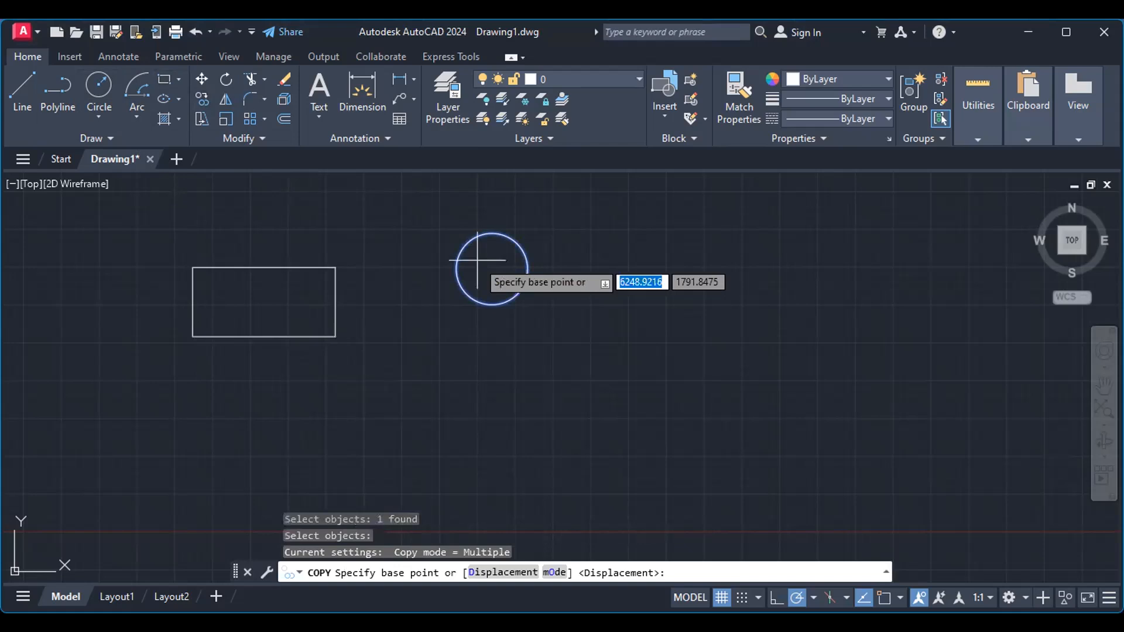
left_click(477, 419)
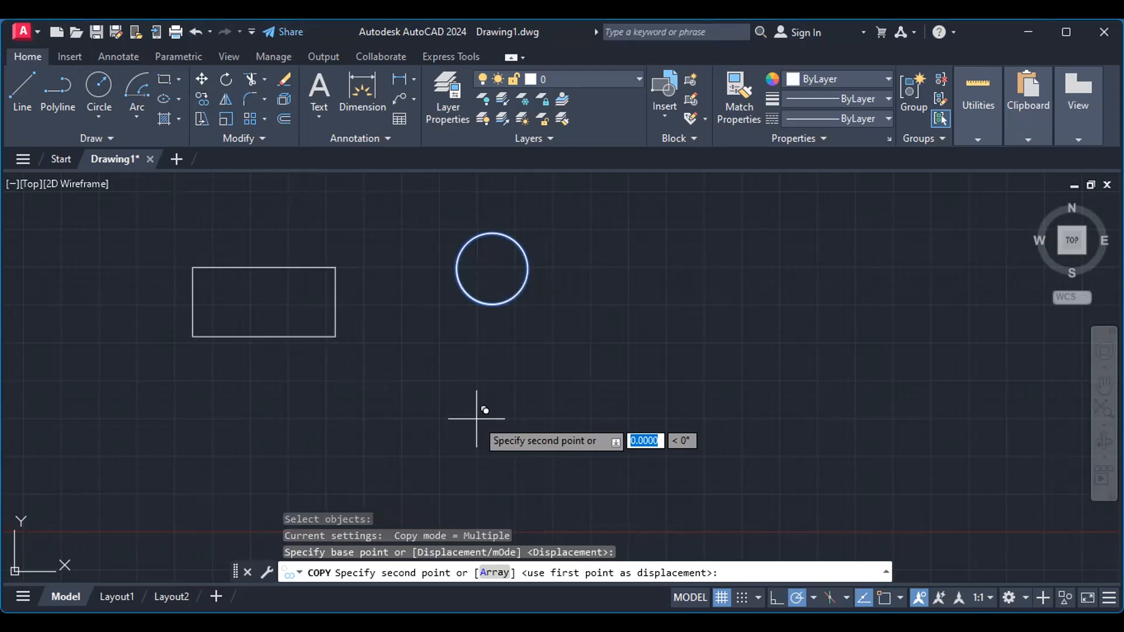
left_click(671, 400)
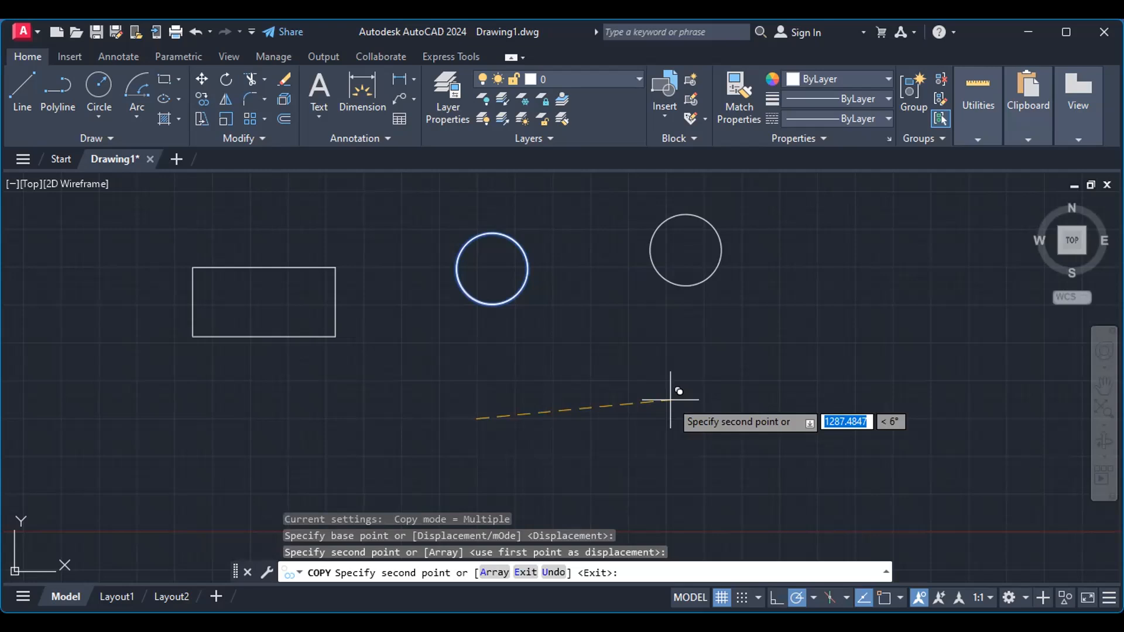
left_click(671, 400)
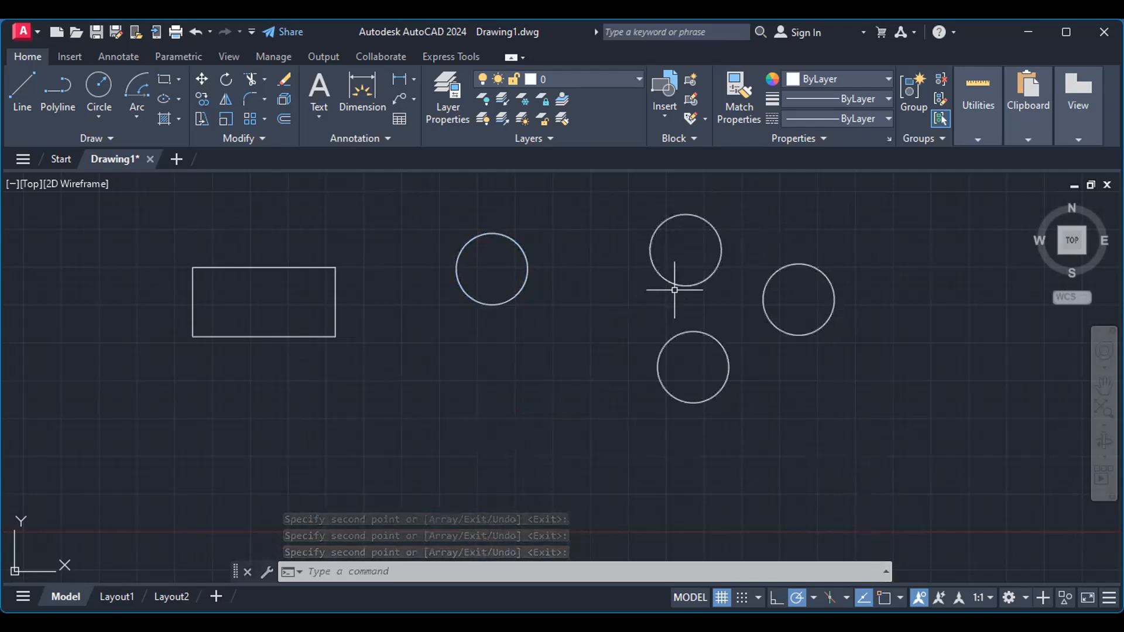
Step: Copy the rectangle to a spot below the original circle, about 1607 units away at 346°
left_click(205, 99)
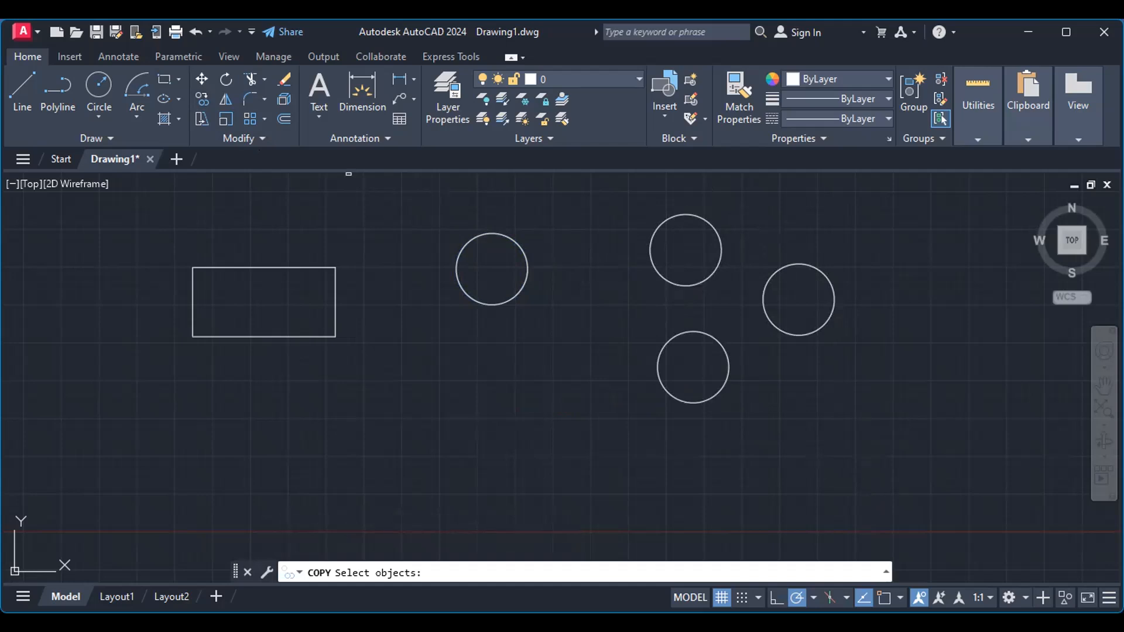
left_click(336, 290)
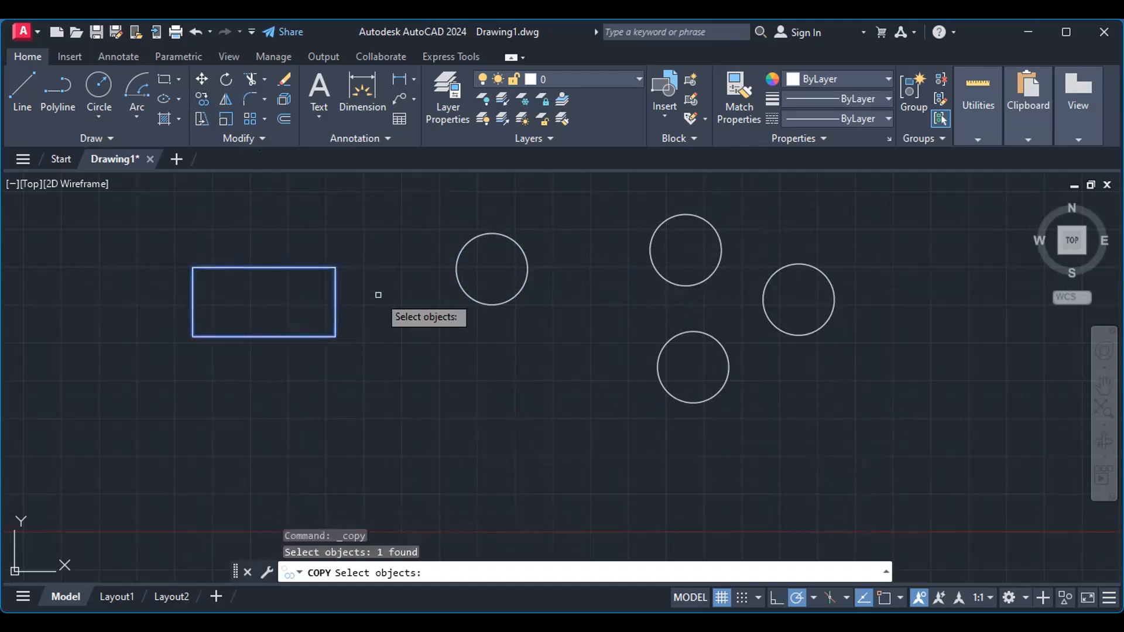
key("Return")
left_click(216, 419)
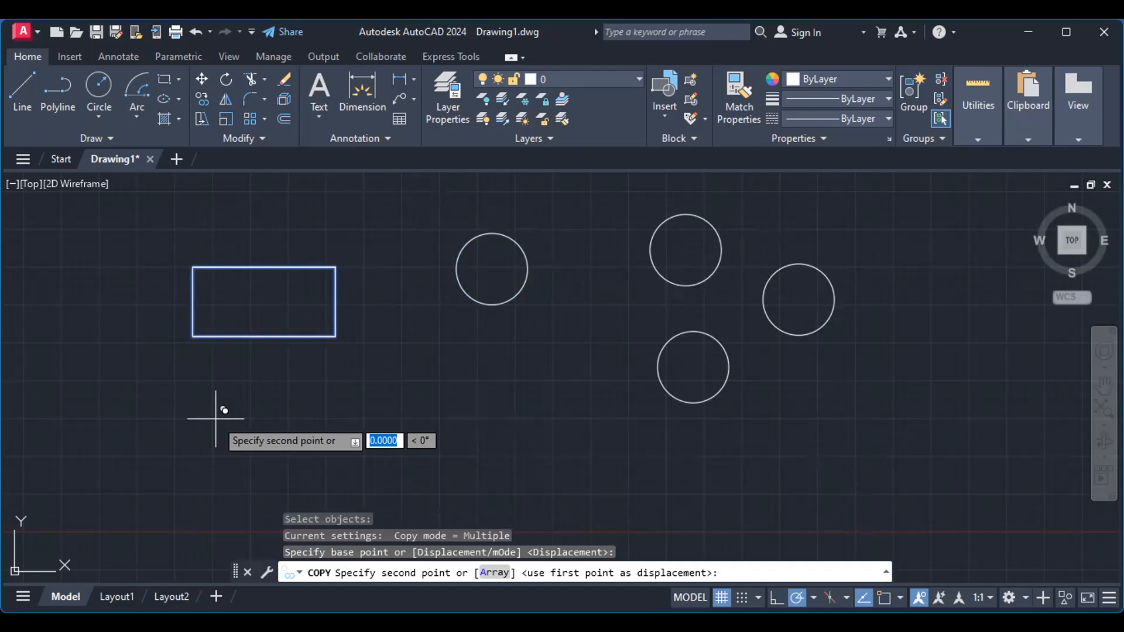
left_click(421, 491)
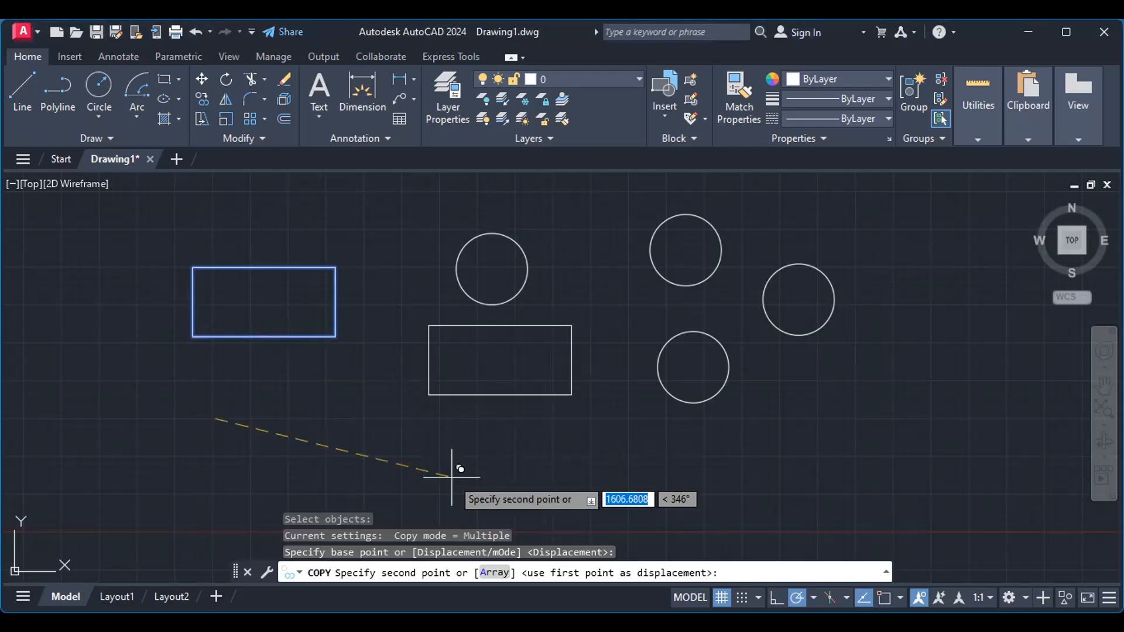
left_click(452, 477)
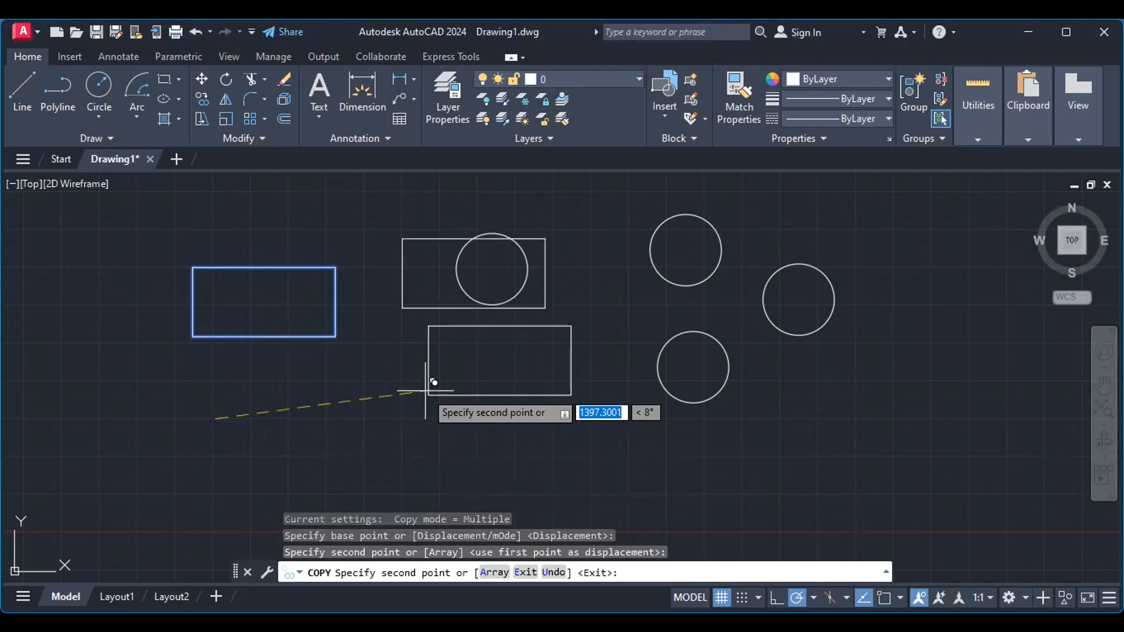
key("Return")
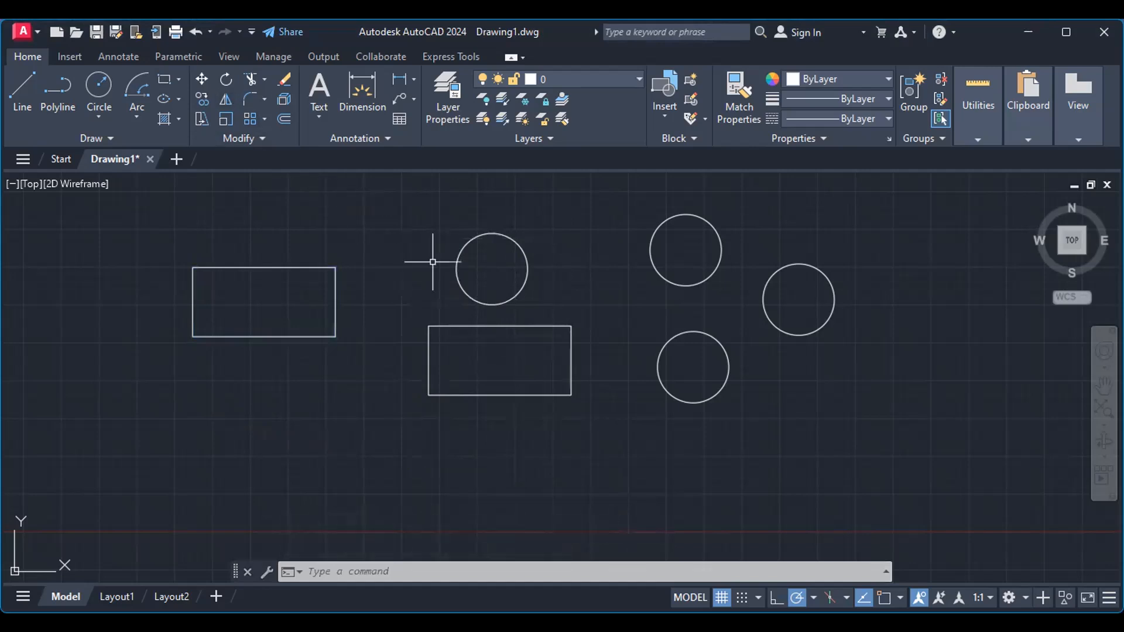
Step: Undo the rectangle copy, the circle copies and the original circle, keeping only the original rectangle
key("ctrl+z")
key("ctrl+z")
key("ctrl+z")
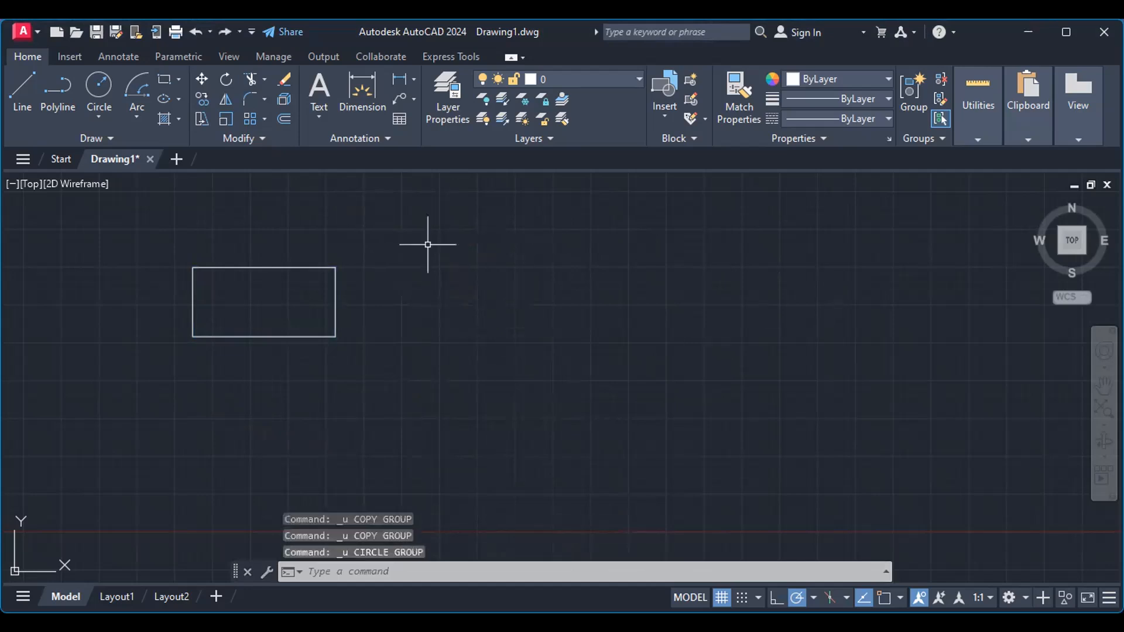
Step: Restore the undone circle and mirror it across a vertical line on its right, keeping the source circle
key("ctrl+y")
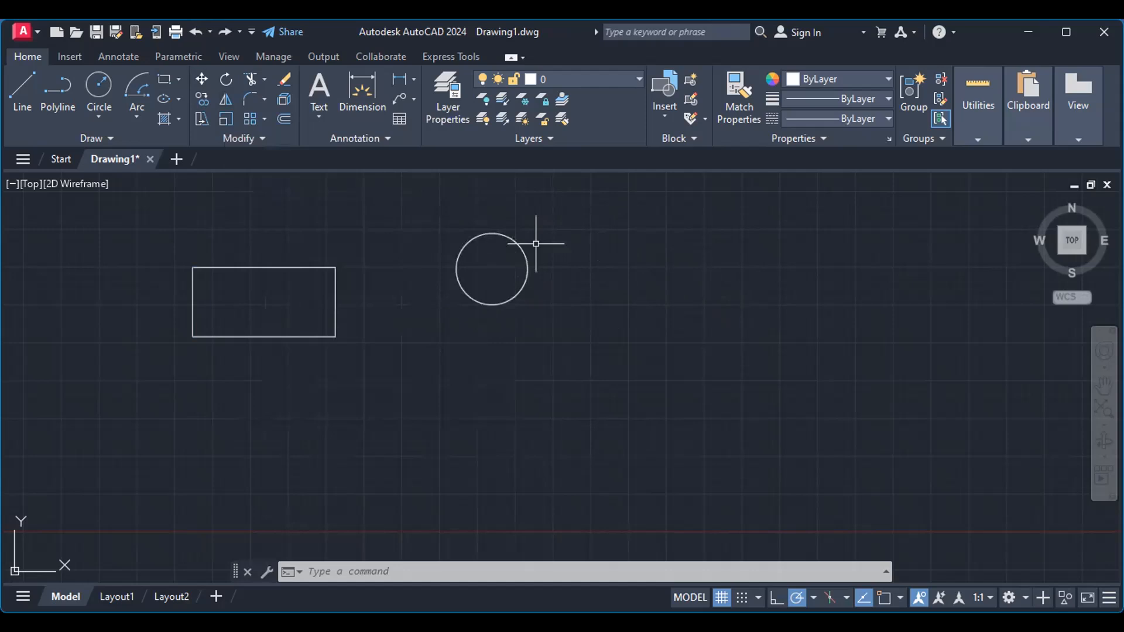
left_click(225, 98)
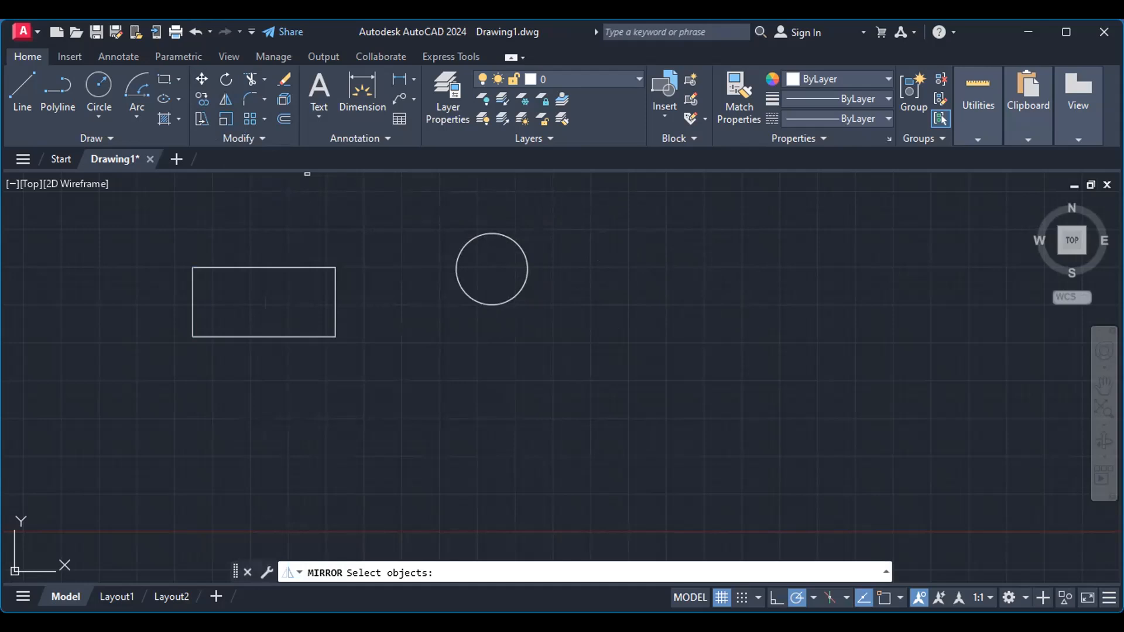
left_click(517, 294)
key("Return")
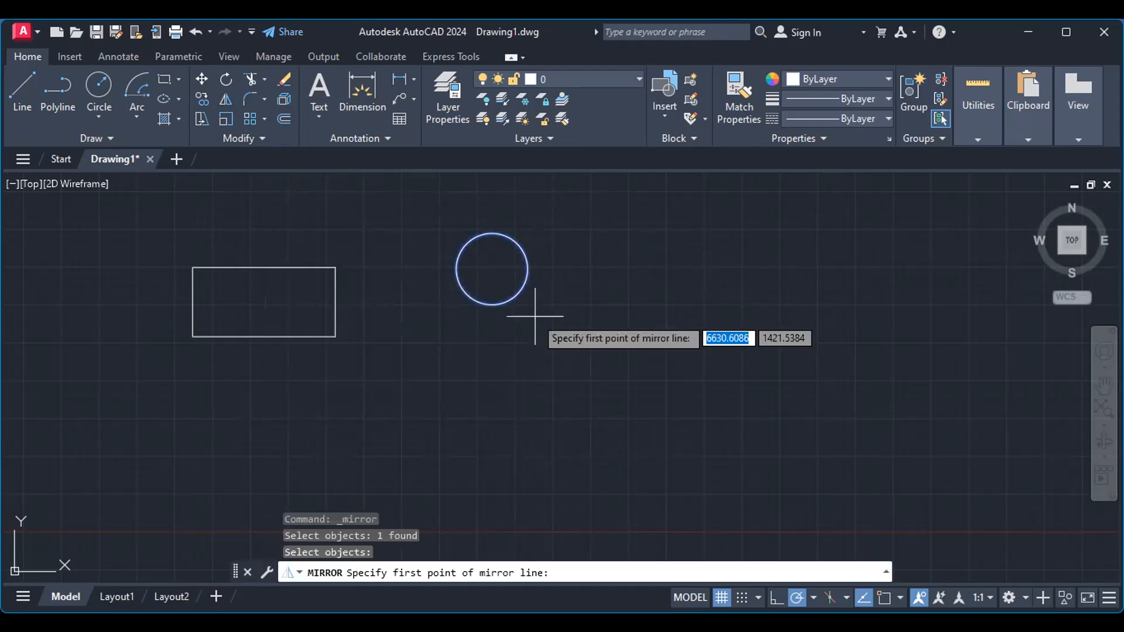
left_click(594, 232)
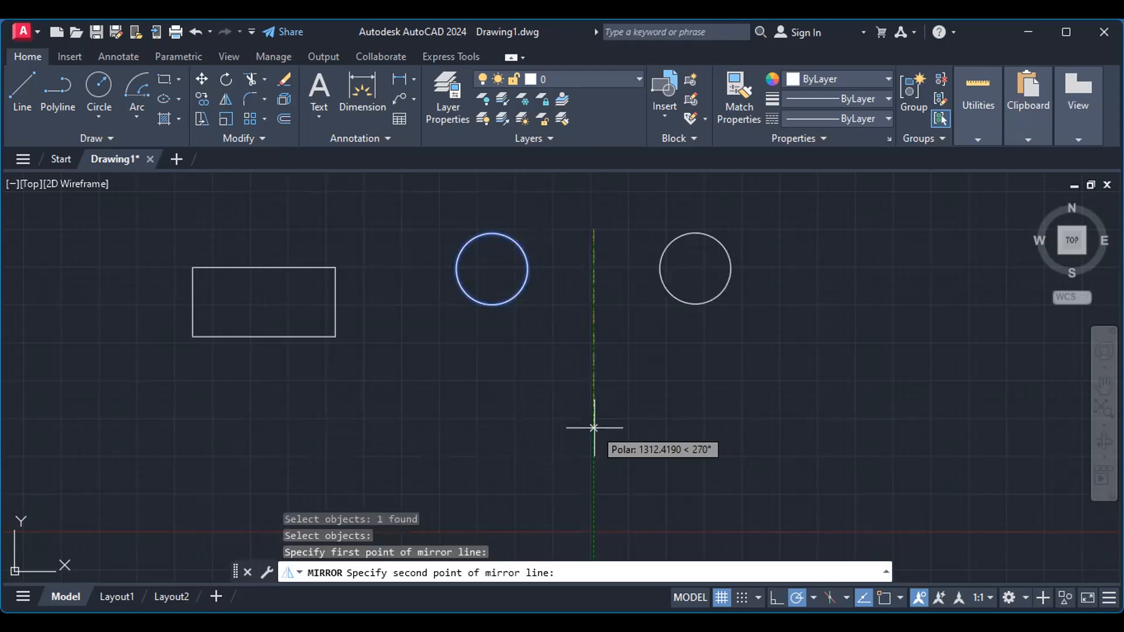
left_click(593, 428)
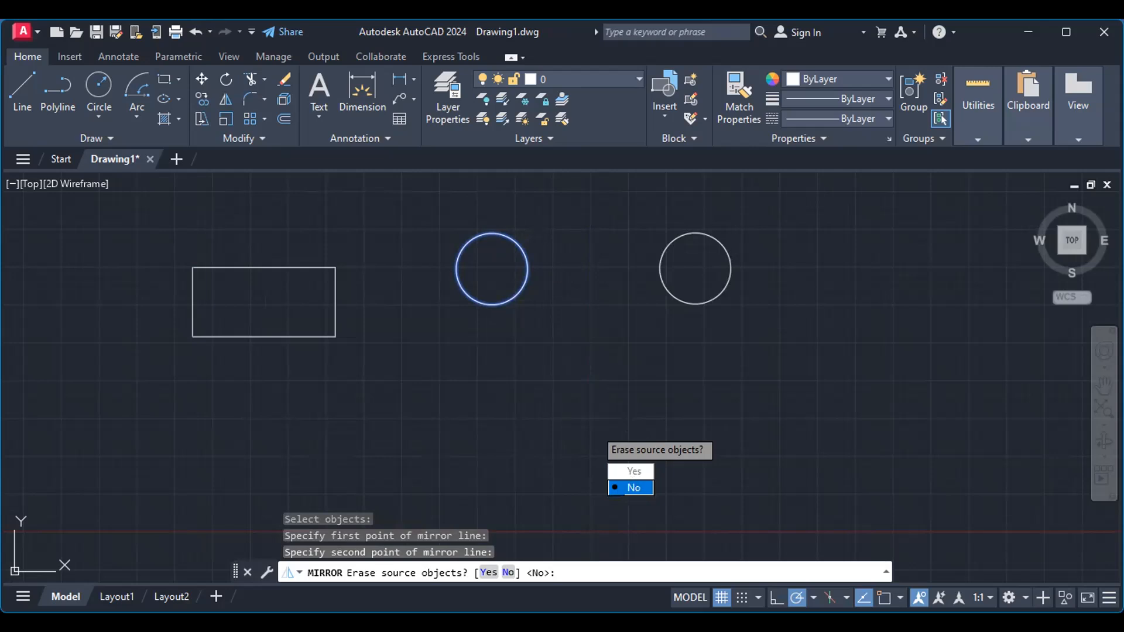
left_click(631, 488)
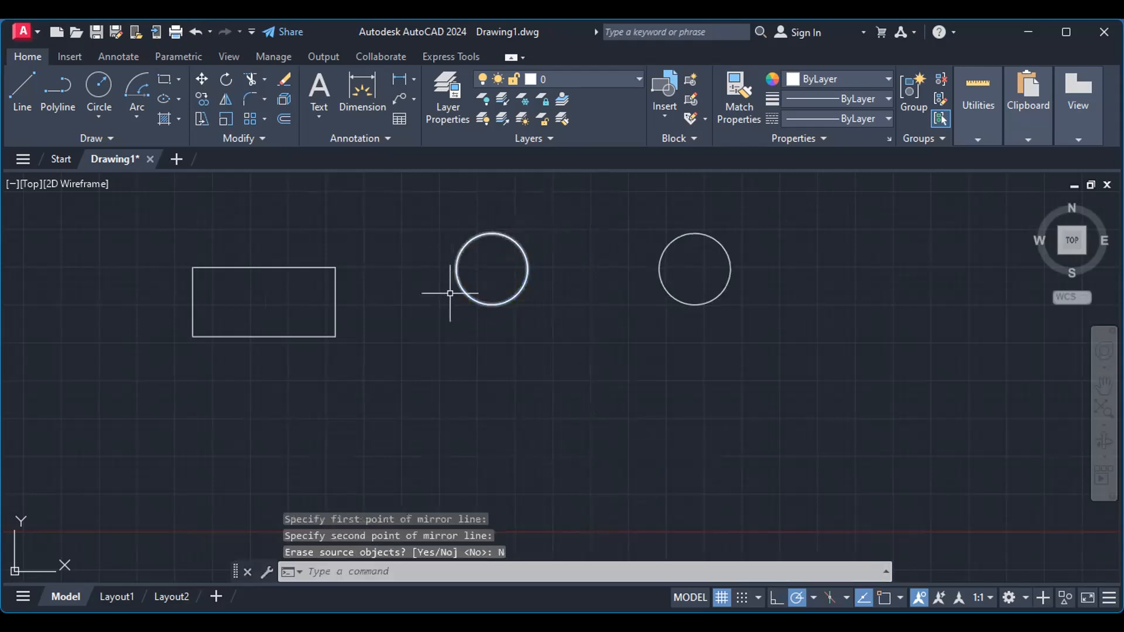
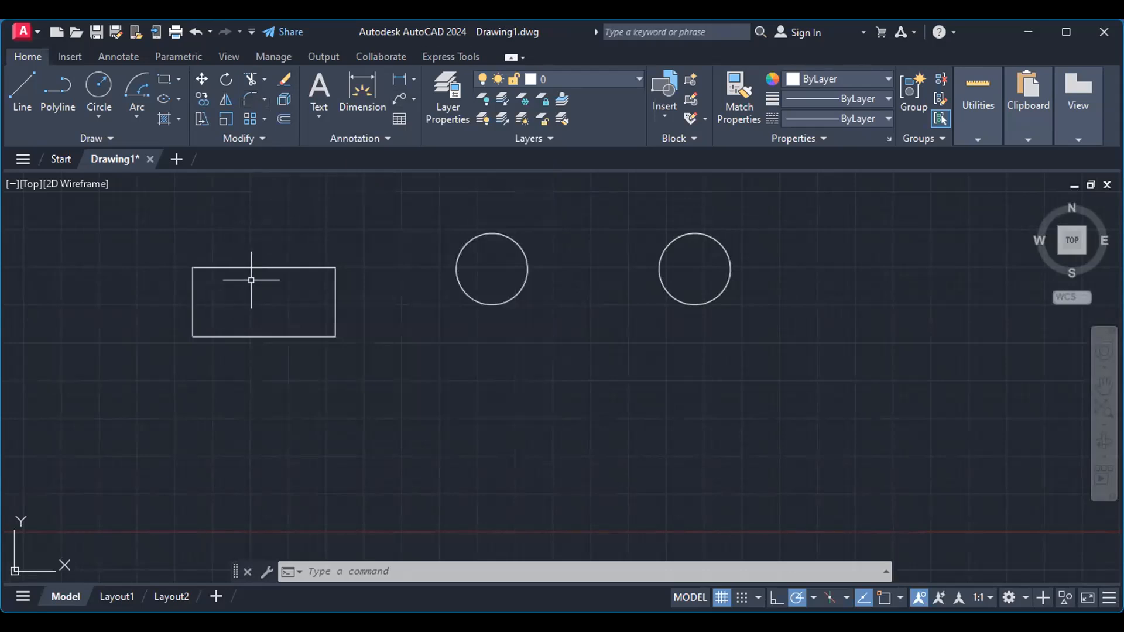
Step: Fillet the rectangle's upper-right corner with a radius of 60
left_click(252, 98)
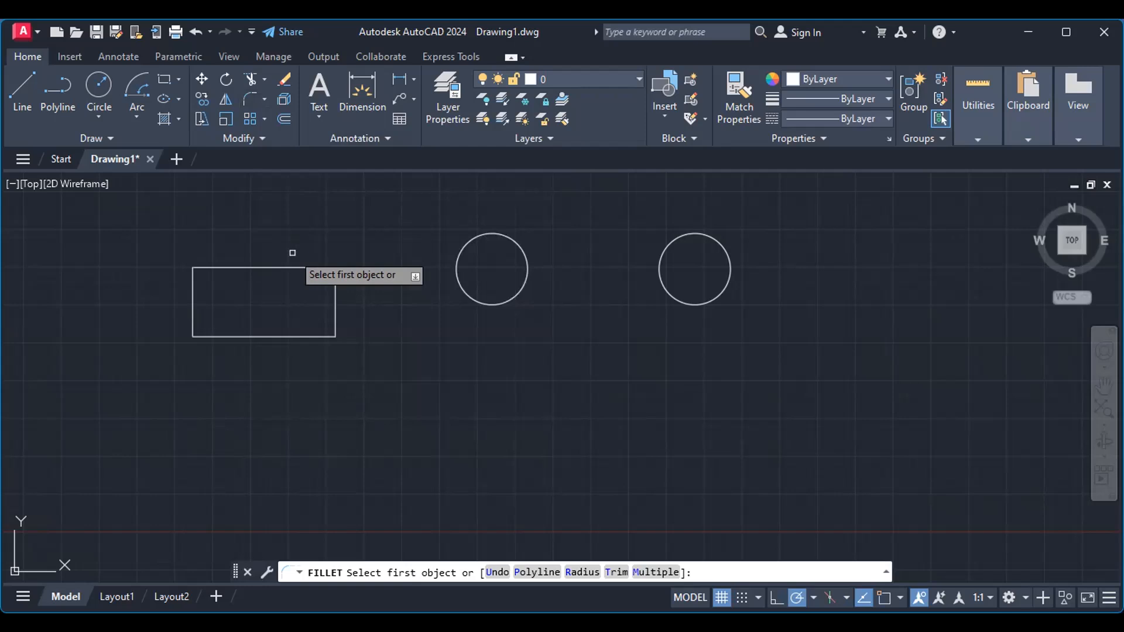
key("Down")
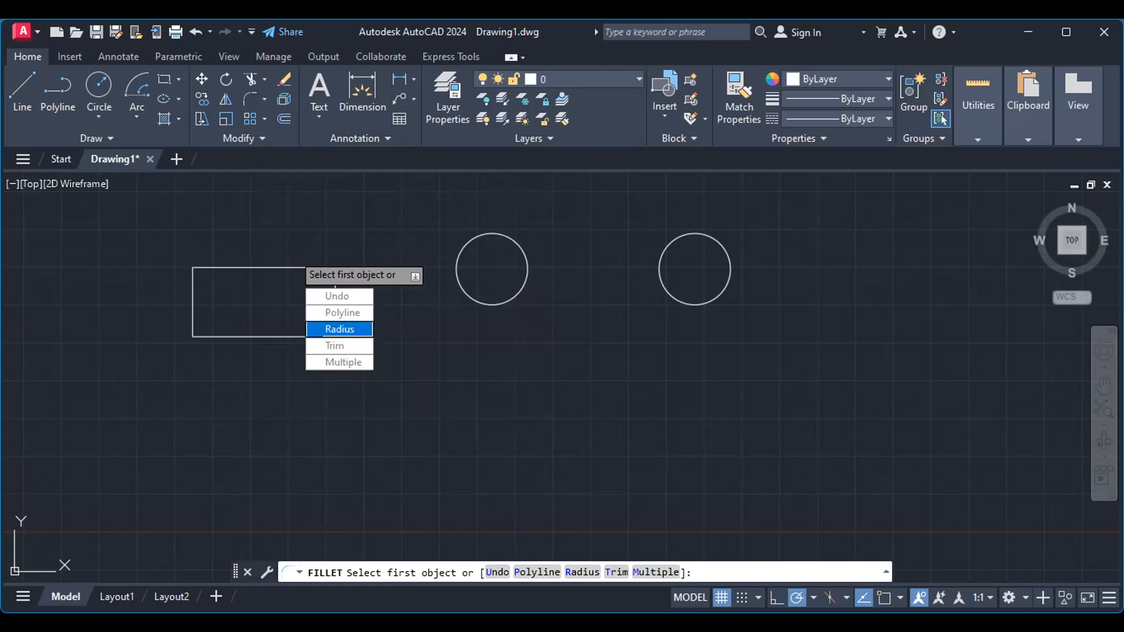
left_click(339, 330)
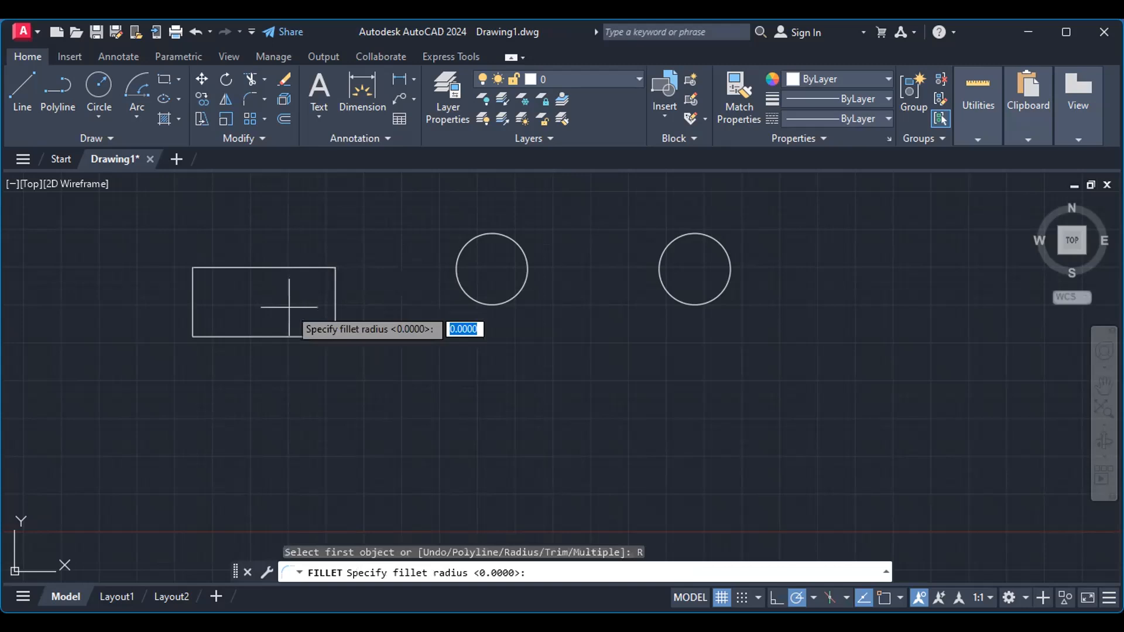
type("60")
key("Return")
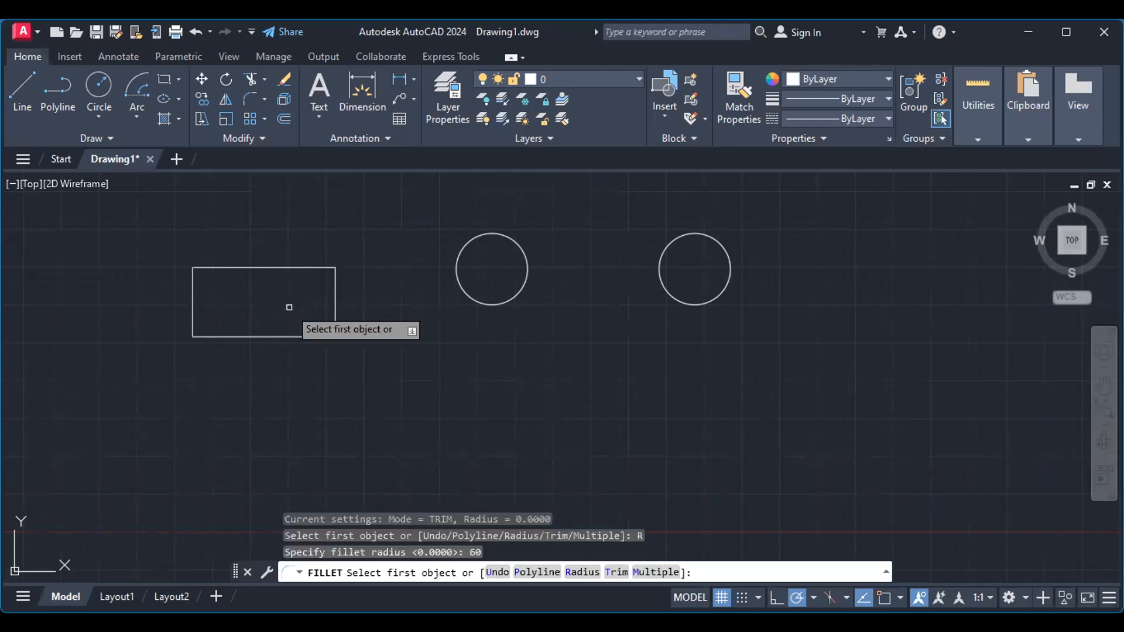
left_click(297, 269)
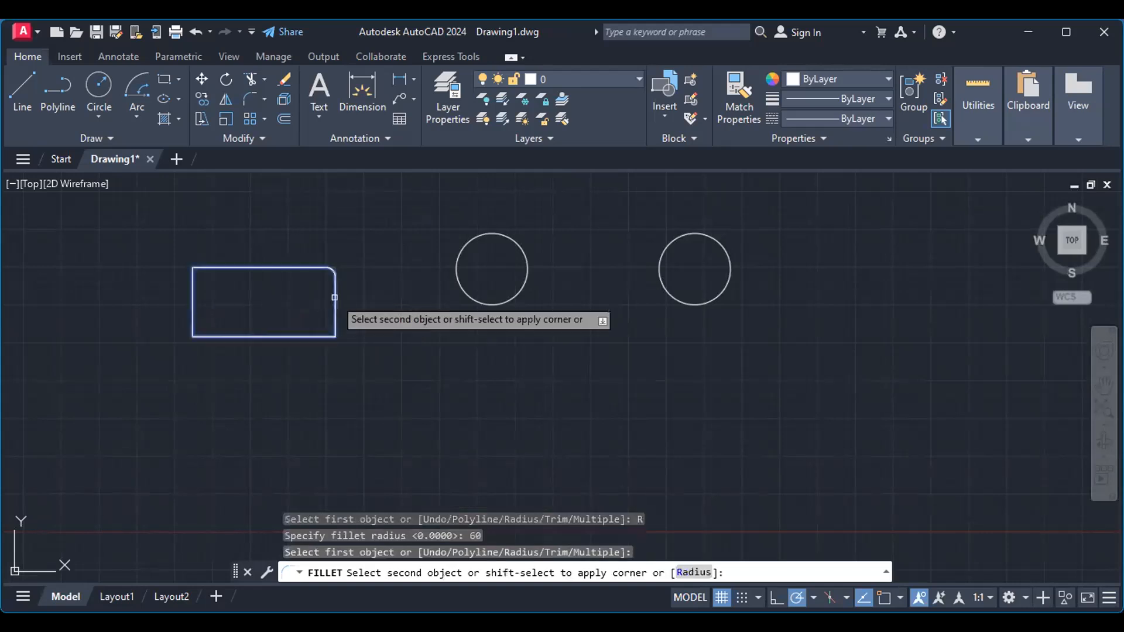
left_click(336, 298)
Step: Examine the rounded upper-right corner of the rectangle up close and against the whole shape
scroll(325, 280, "up", 5)
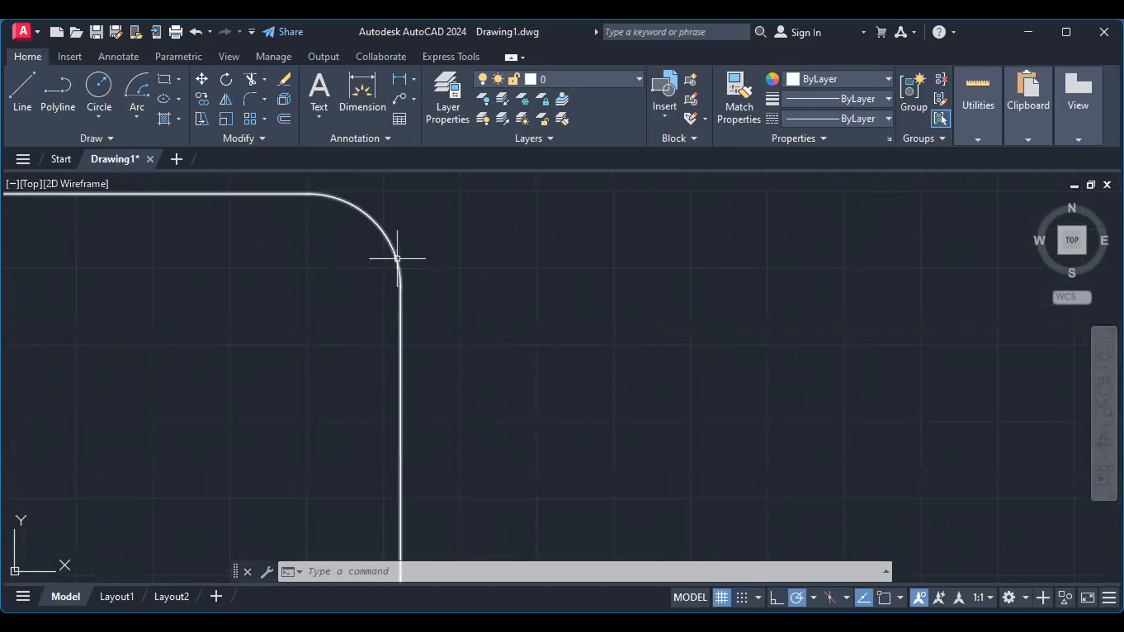
scroll(274, 310, "up", 2)
scroll(274, 311, "down", 2)
scroll(274, 310, "down", 4)
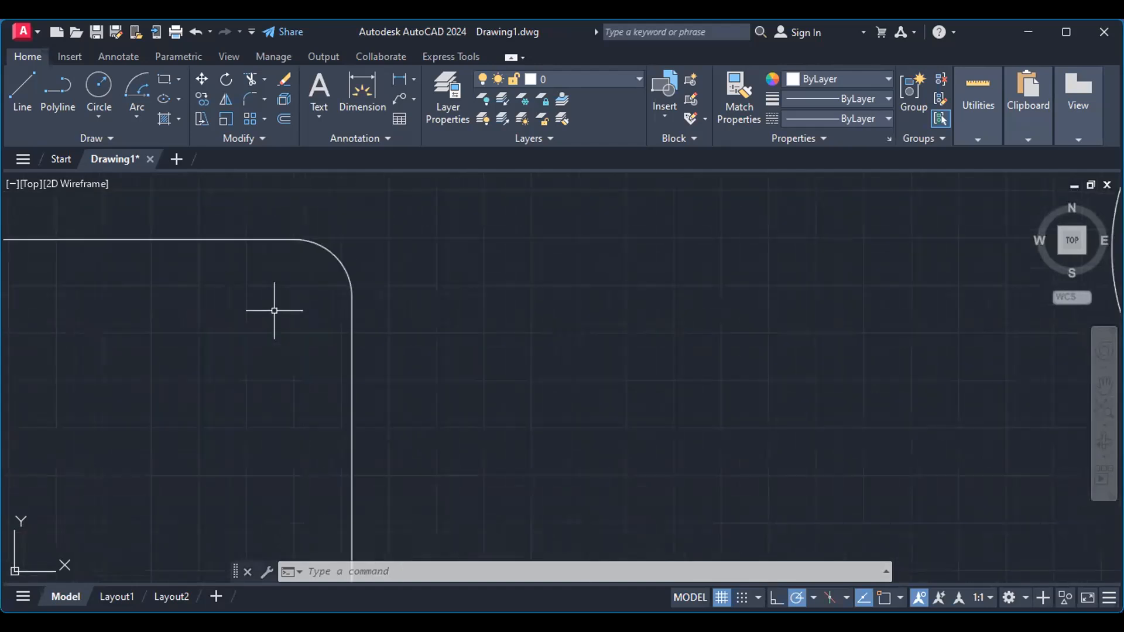
middle_click_drag(243, 288, 427, 284)
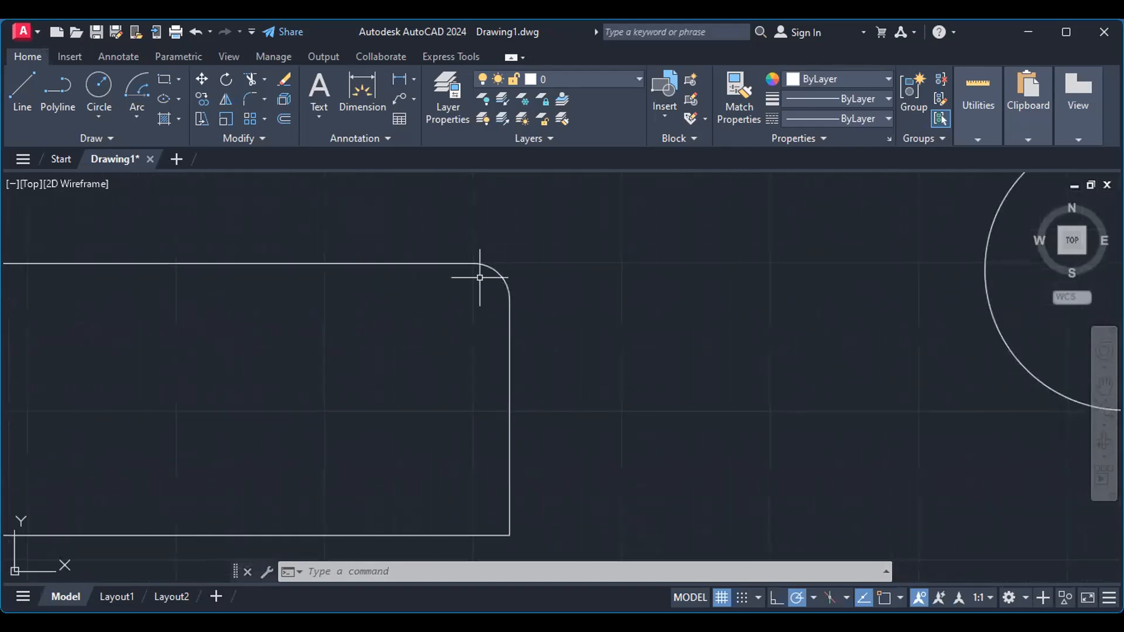
scroll(473, 324, "down", 4)
middle_click_drag(309, 336, 360, 334)
scroll(360, 334, "up", 3)
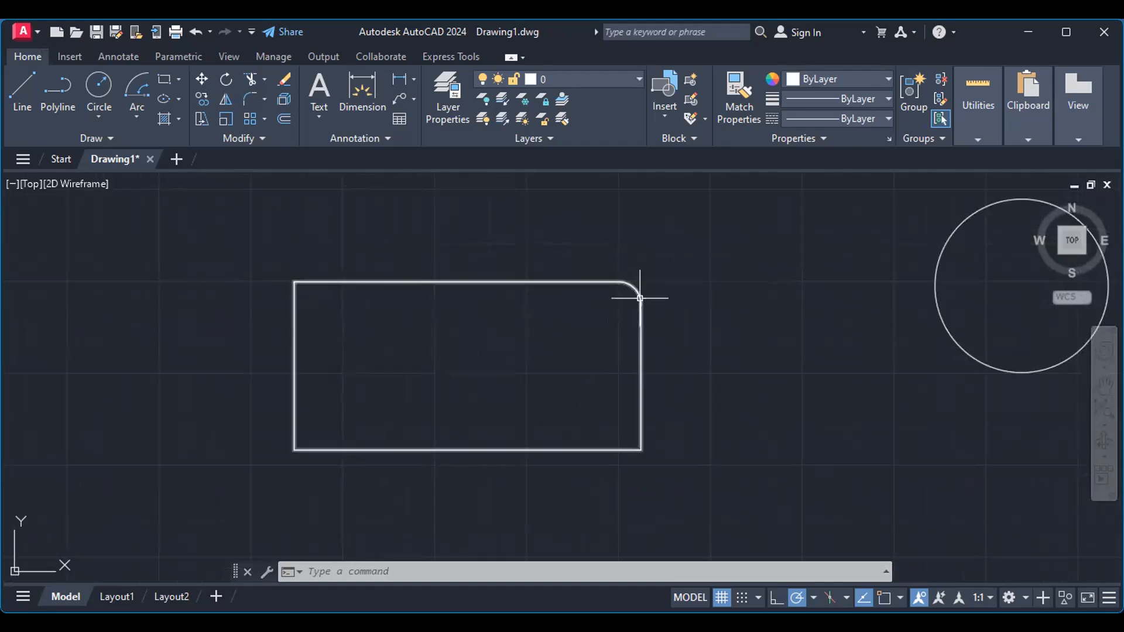
scroll(585, 334, "up", 3)
scroll(530, 328, "down", 4)
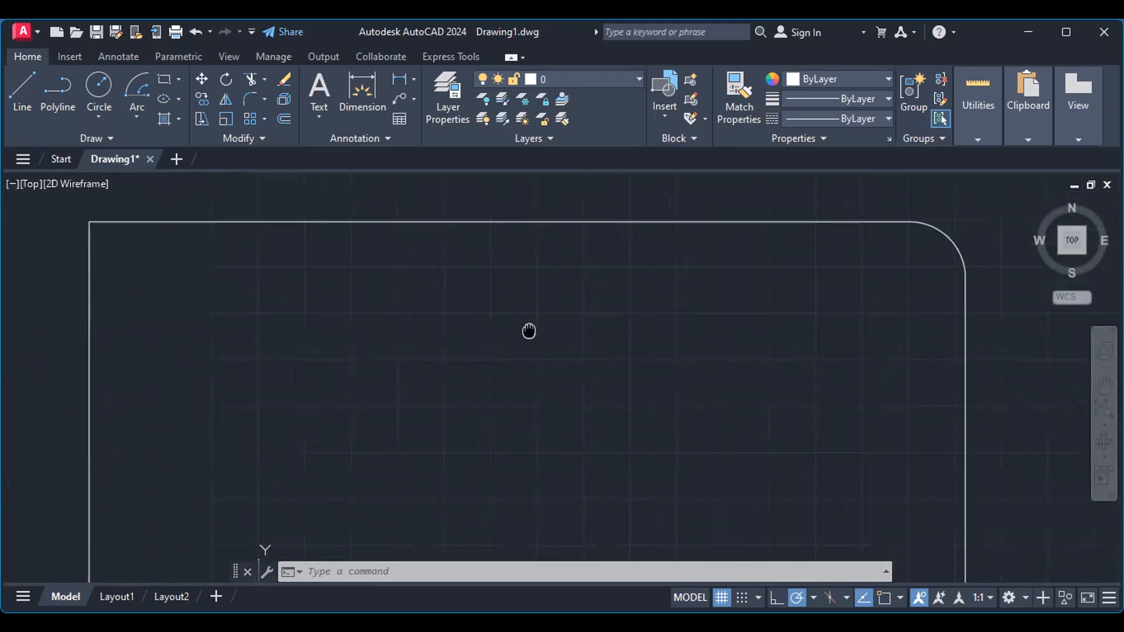
Step: Fillet the rectangle's upper-left corner with a radius of 150 in No trim mode, keeping the original corner lines
left_click(251, 99)
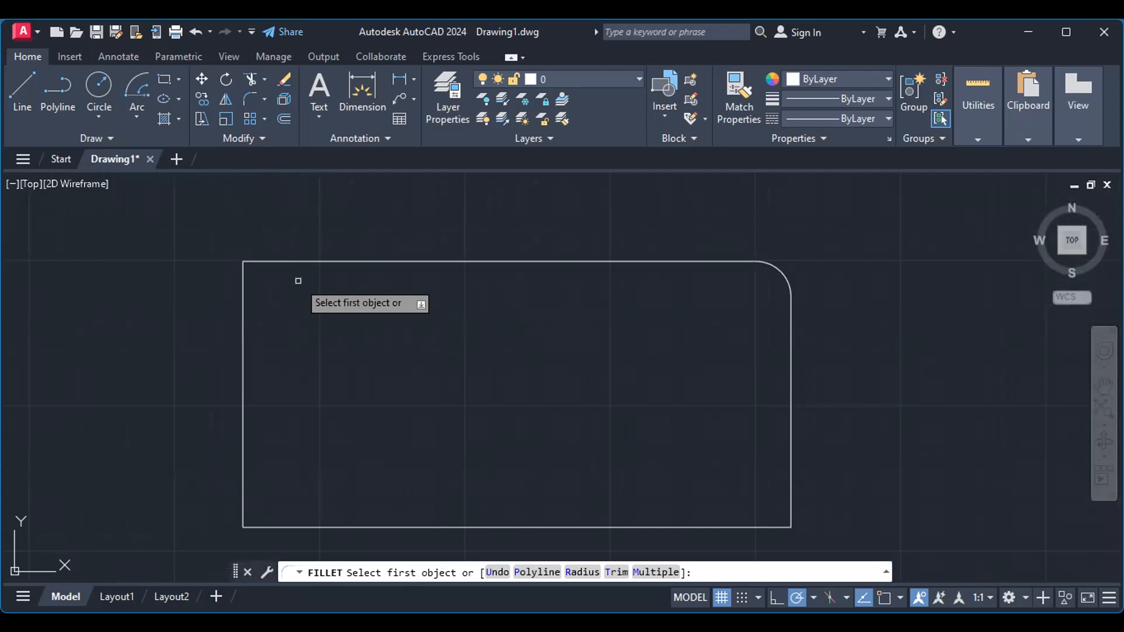
key("Down")
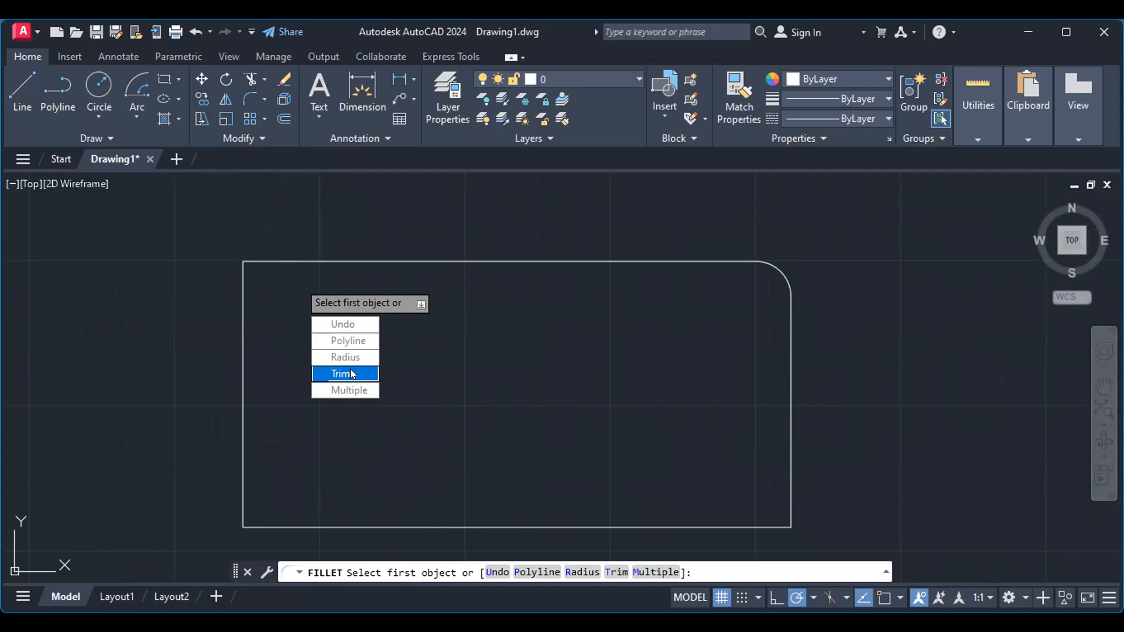
key("Return")
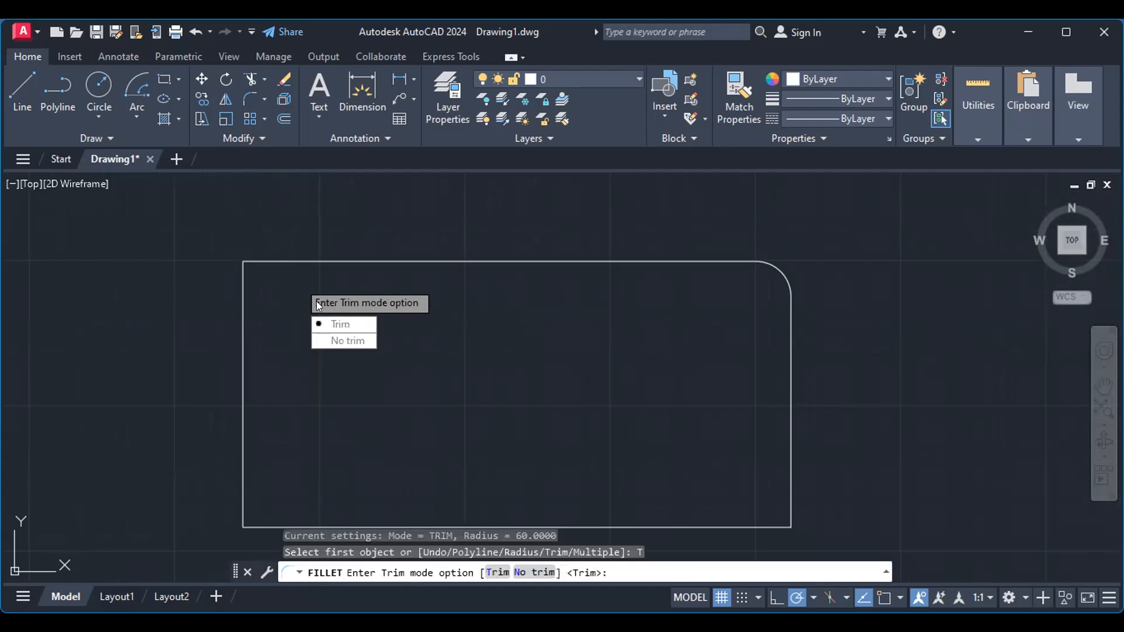
left_click(352, 340)
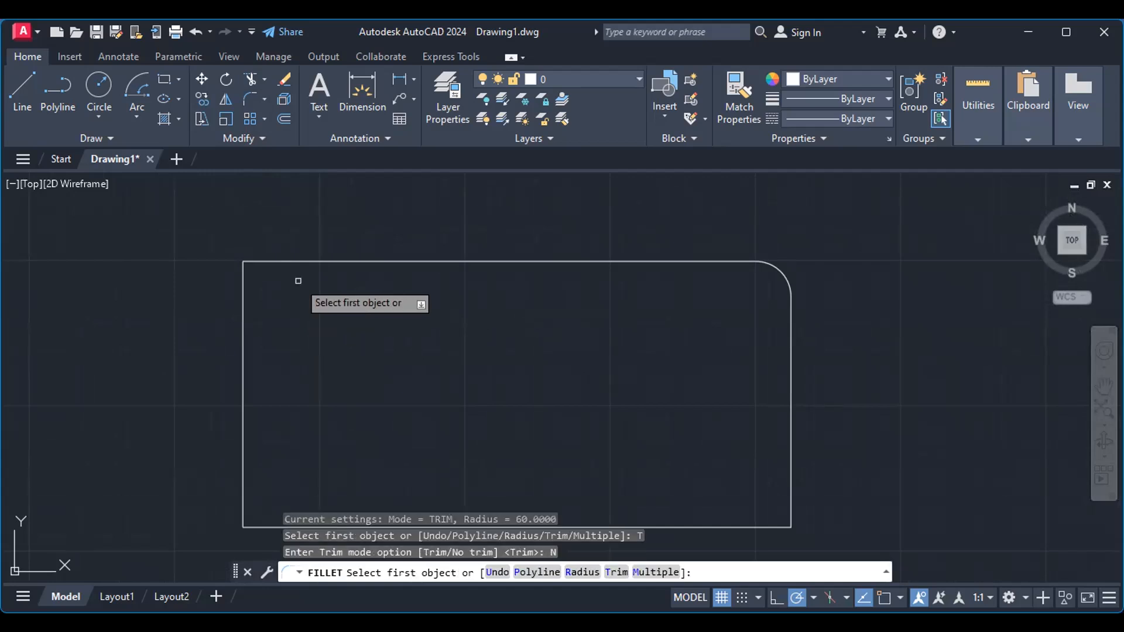
key("Down")
key("Down")
key("Down")
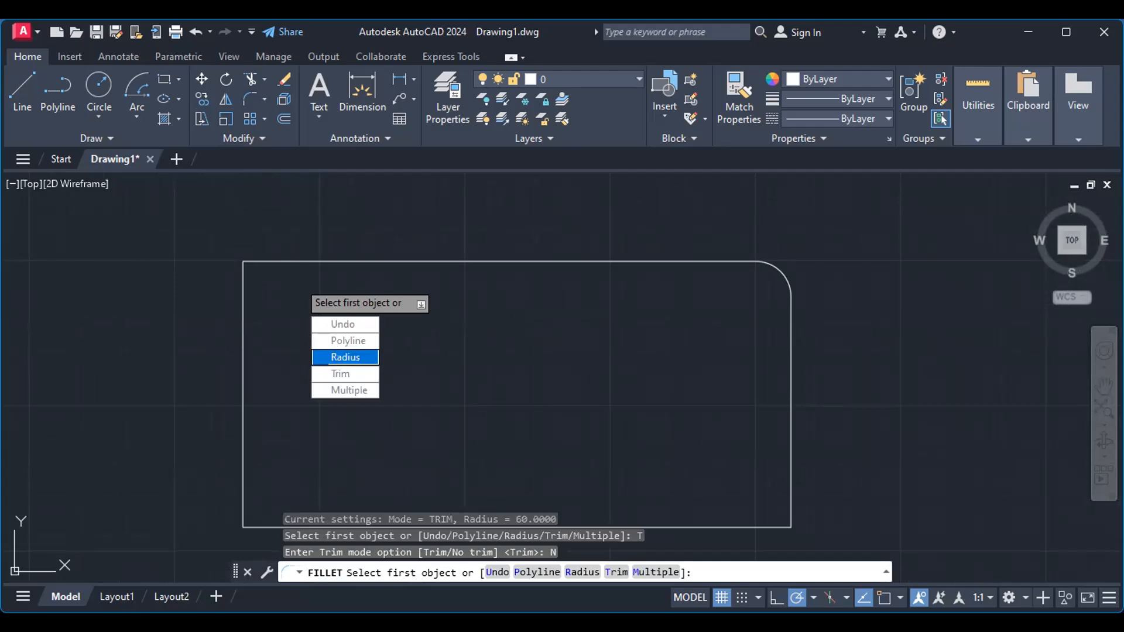
key("Return")
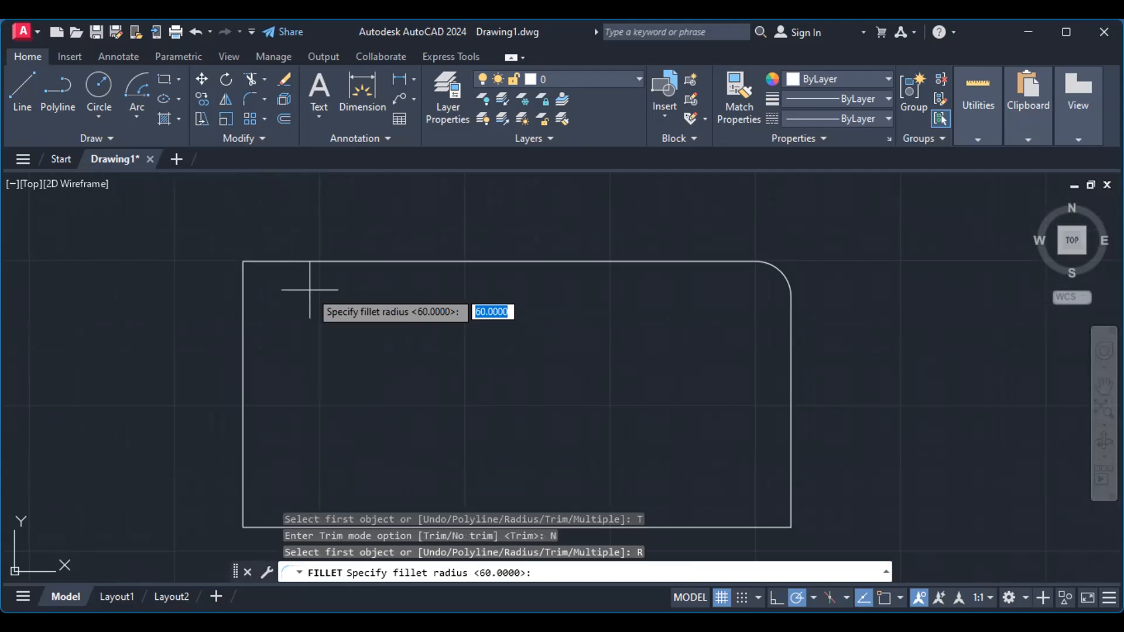
type("150")
key("Return")
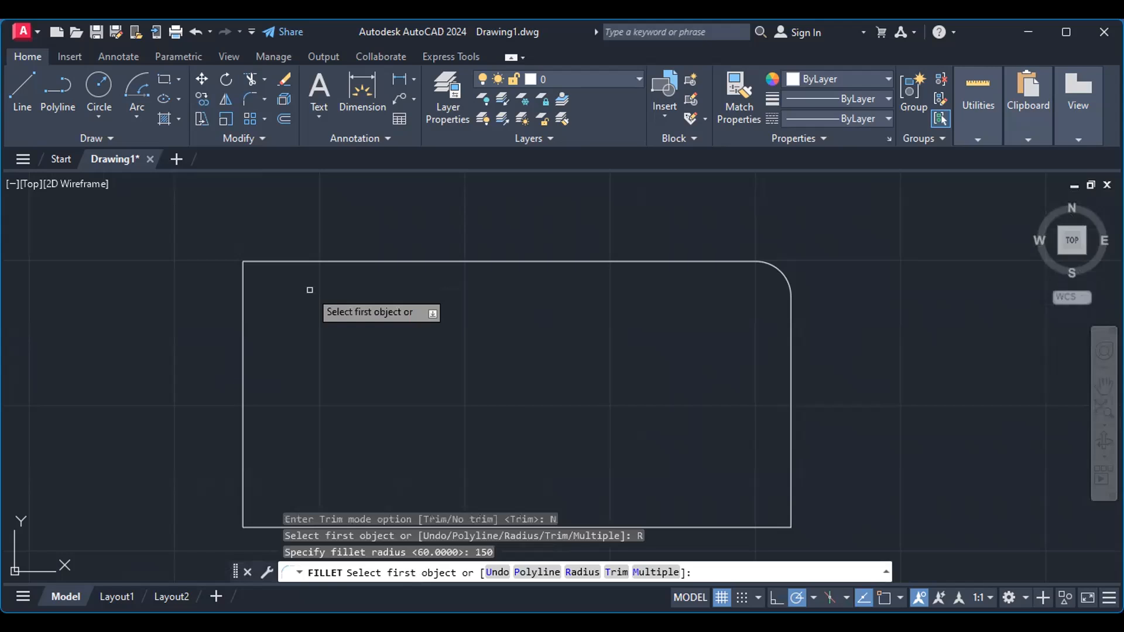
left_click(310, 262)
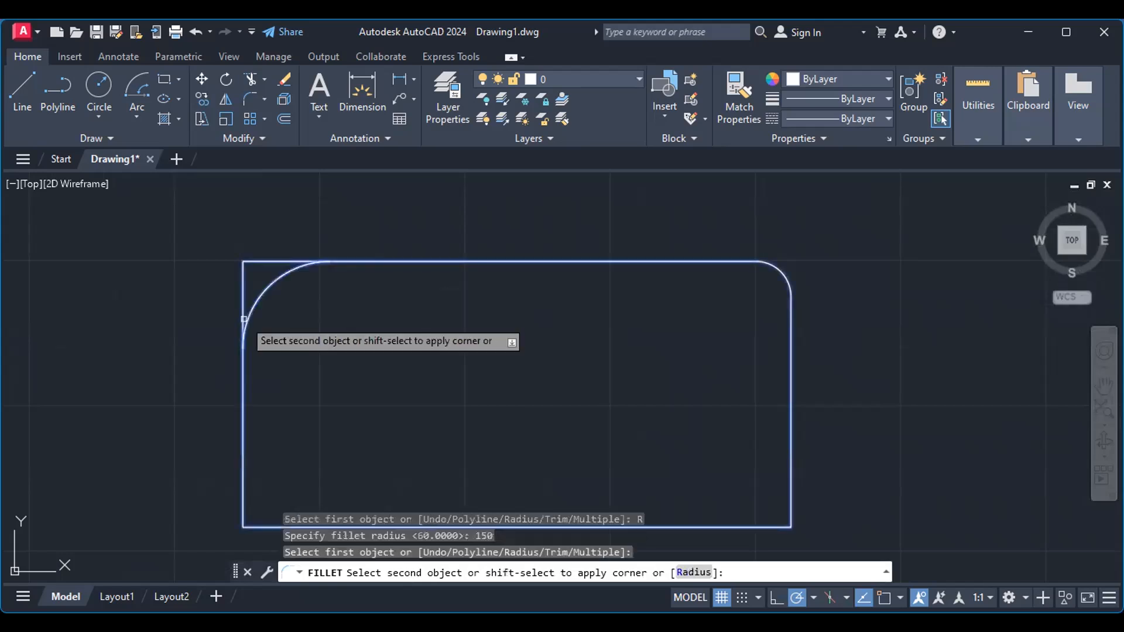
left_click(243, 326)
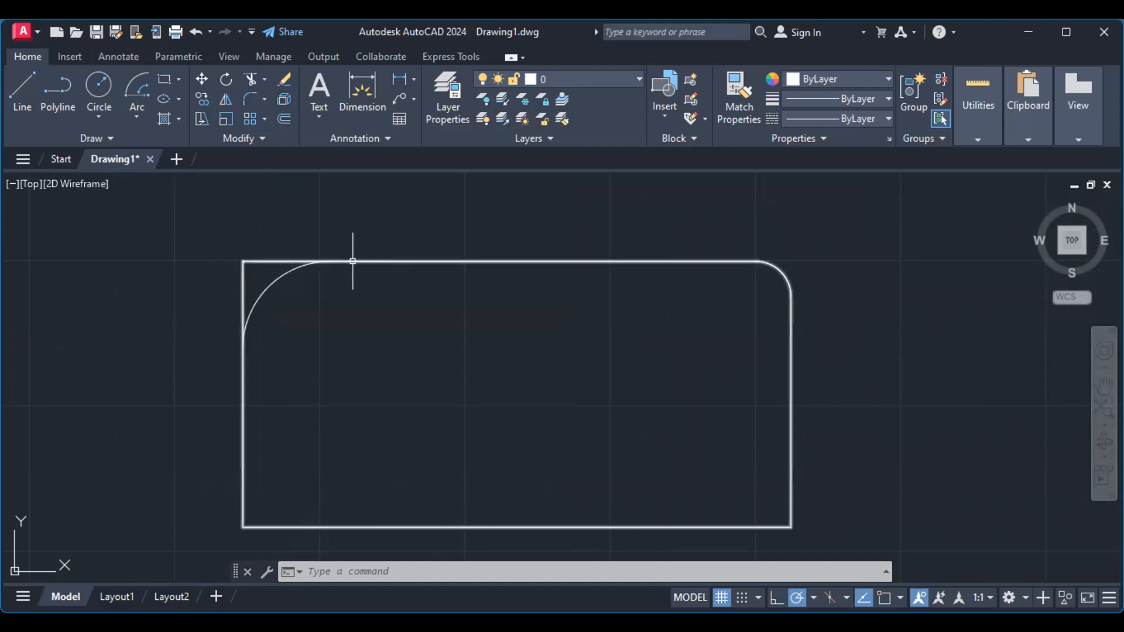
Step: Explode the rectangle into separate segments and select its top edge alone to check the split
mouse_move(178, 219)
left_mouse_down()
mouse_move(314, 281)
mouse_move(289, 308)
left_mouse_up()
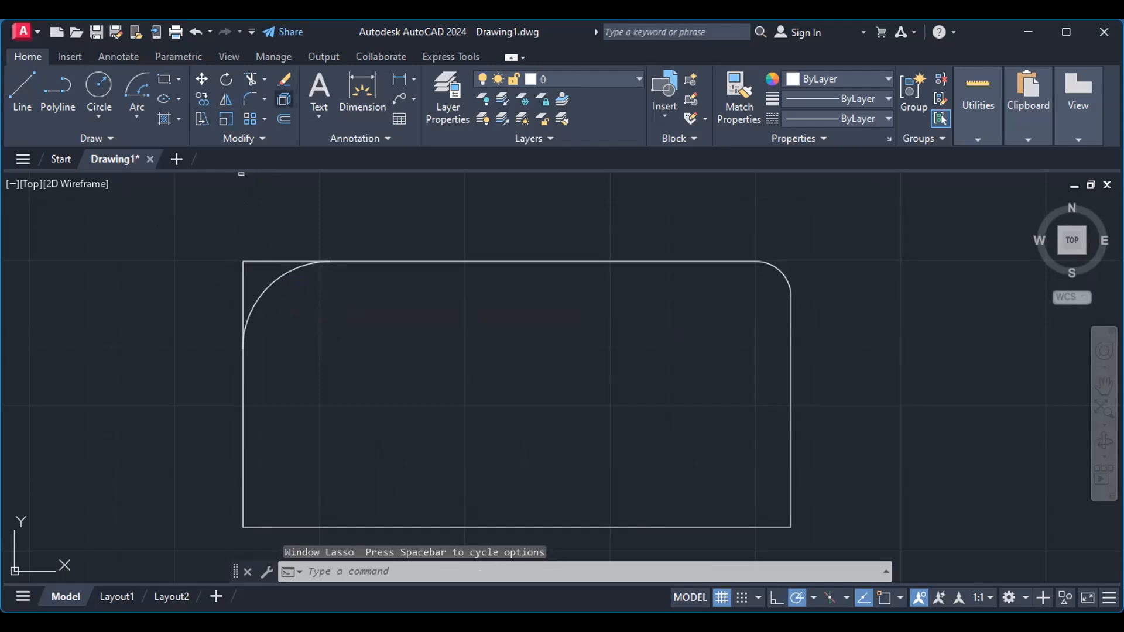
left_click(284, 99)
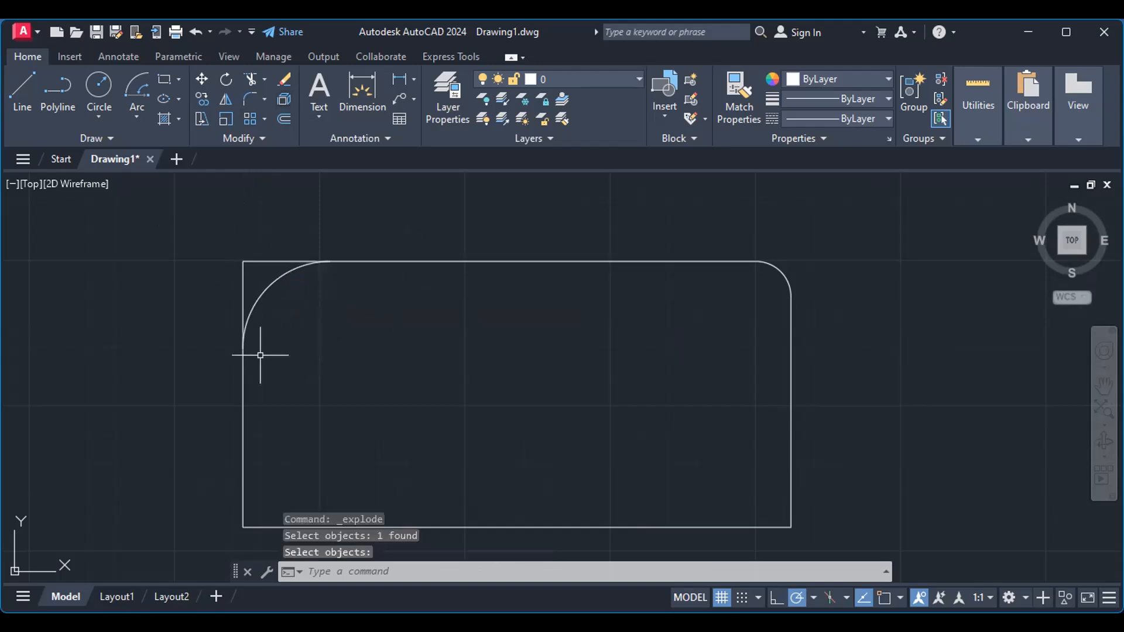
key("Return")
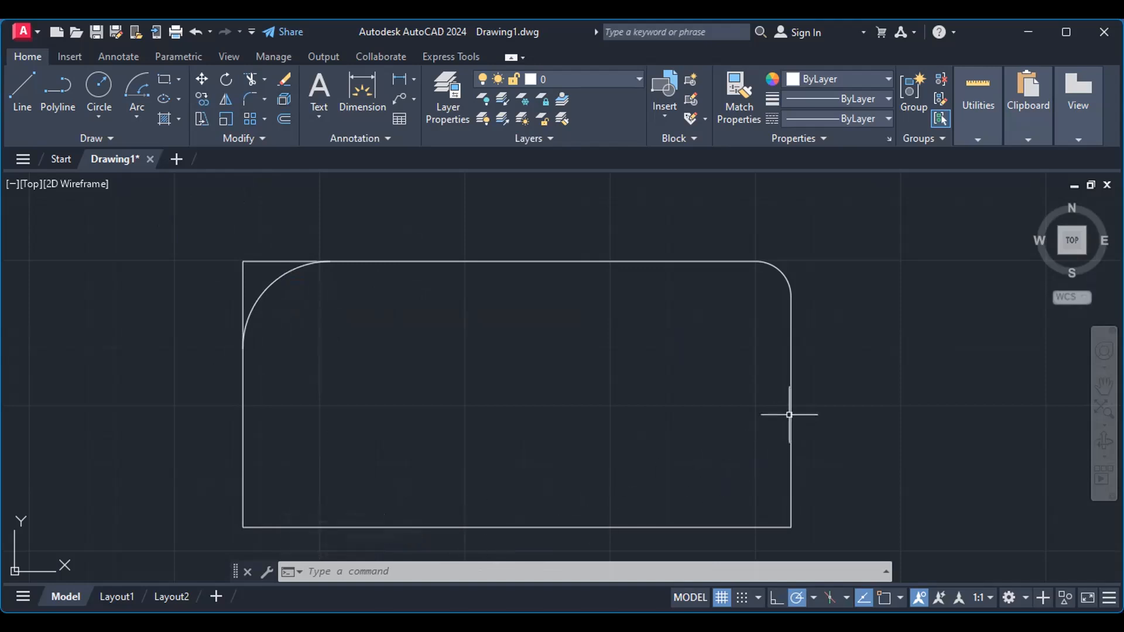
left_click(693, 261)
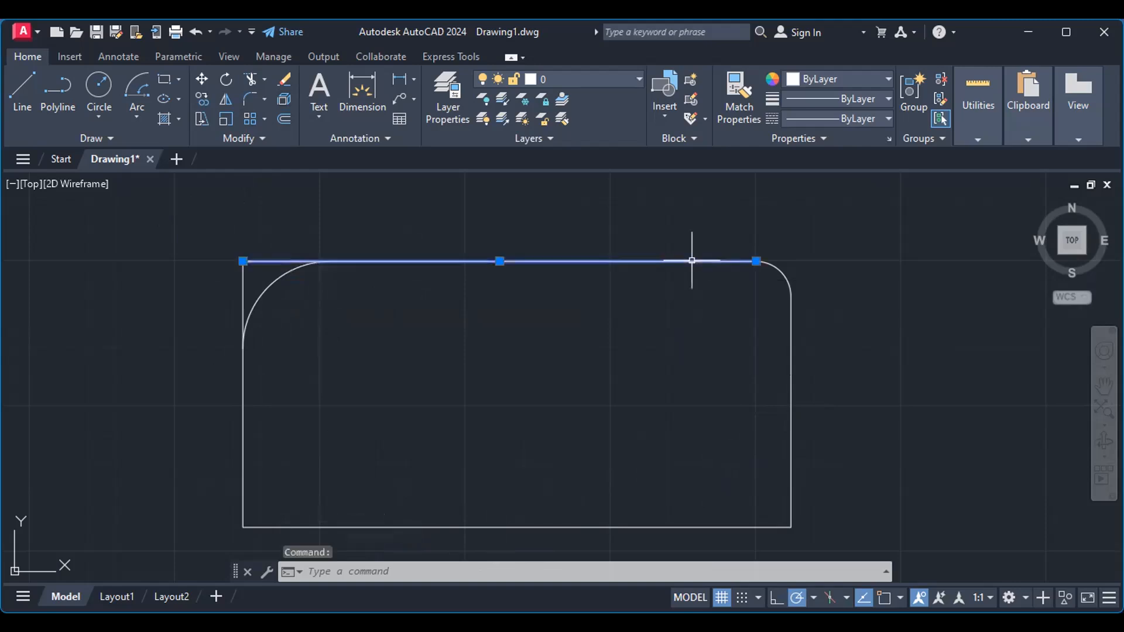
left_click(610, 314)
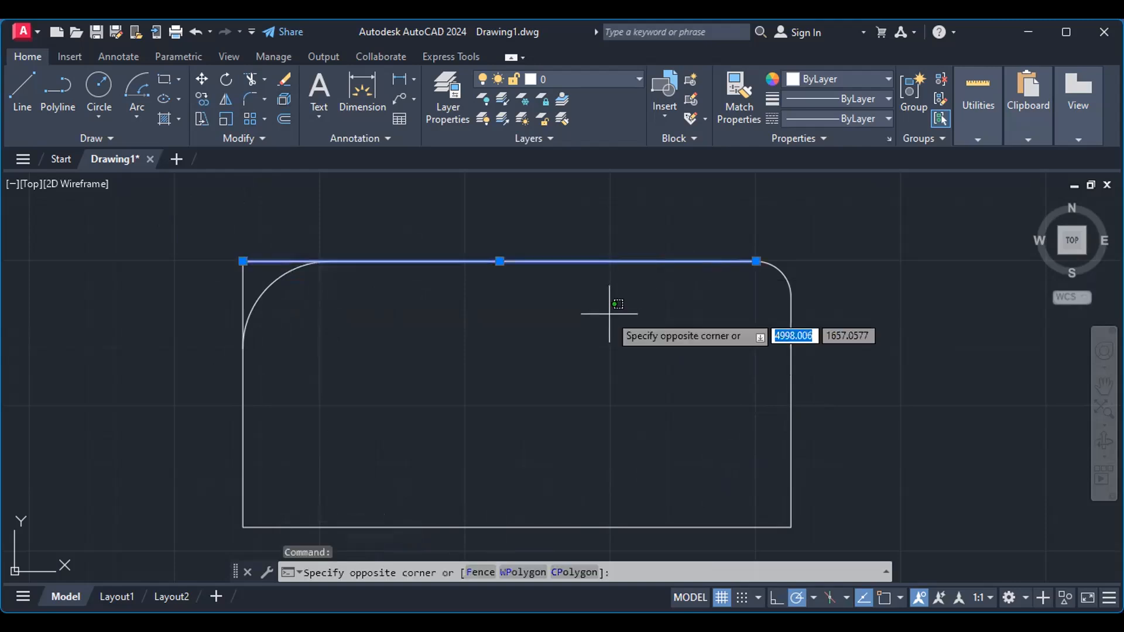
key("Escape")
key("Escape")
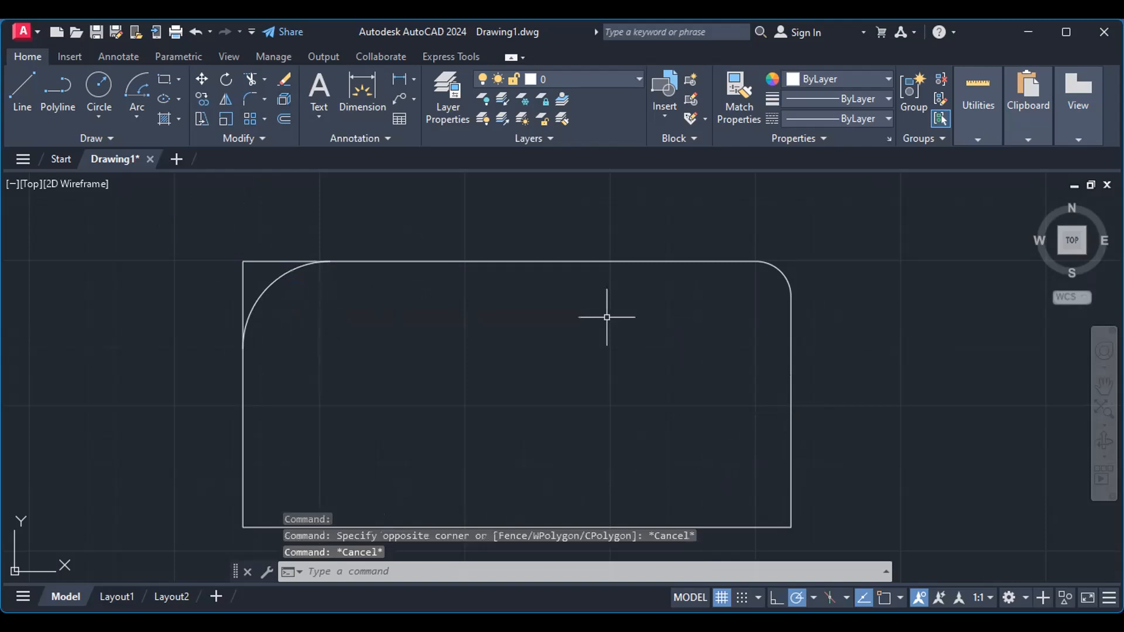
Step: Undo the explode and select the rectangle by its top edge to check that it is one object
key("ctrl+z")
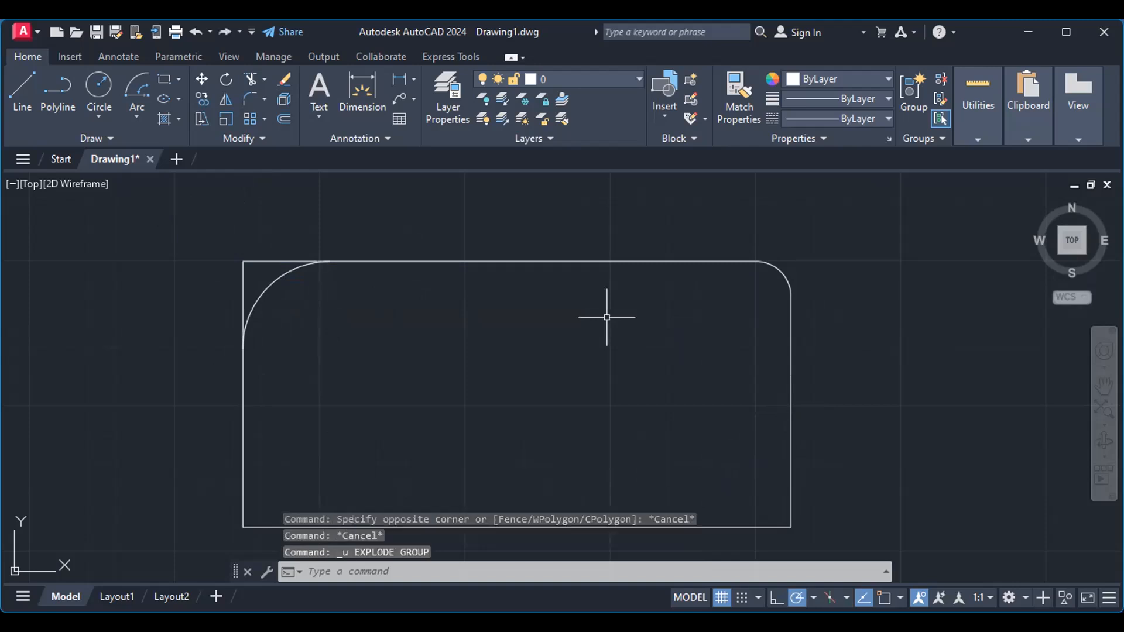
left_click(402, 262)
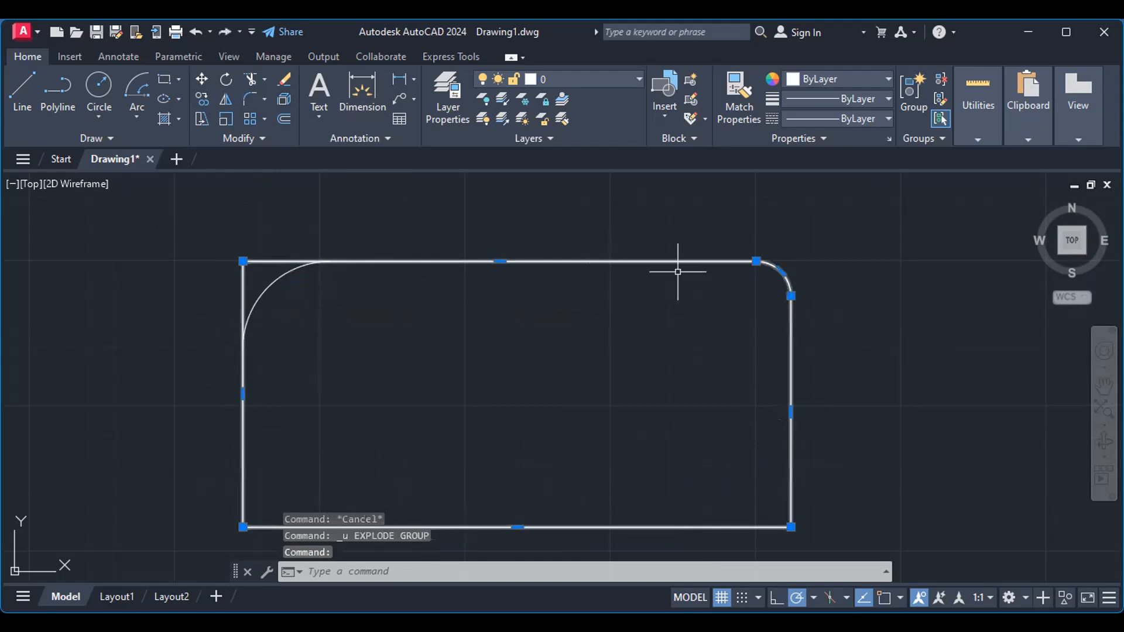
left_click(611, 350)
key("Escape")
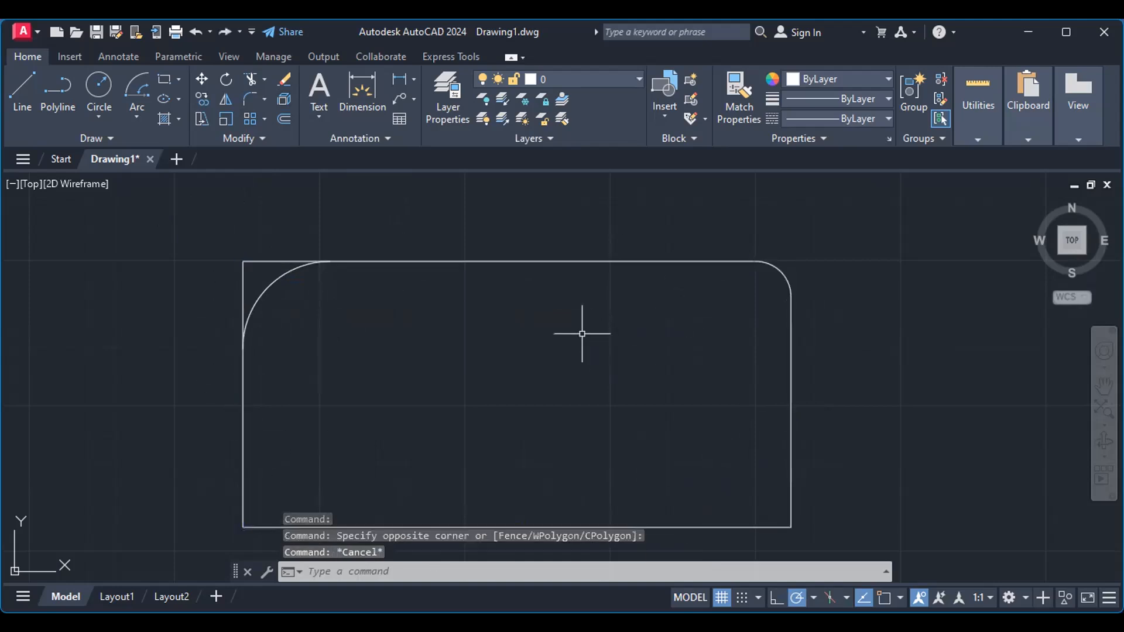
Step: Check that the rounded rectangle selects as one object, and explode it into separate segments
left_click(544, 260)
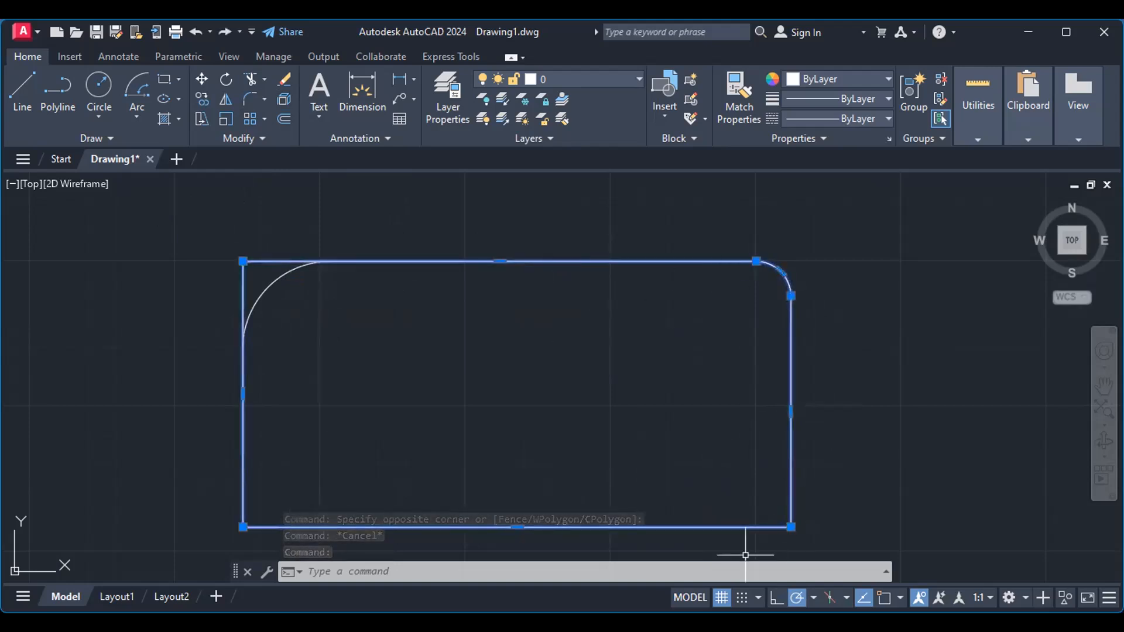
key("Escape")
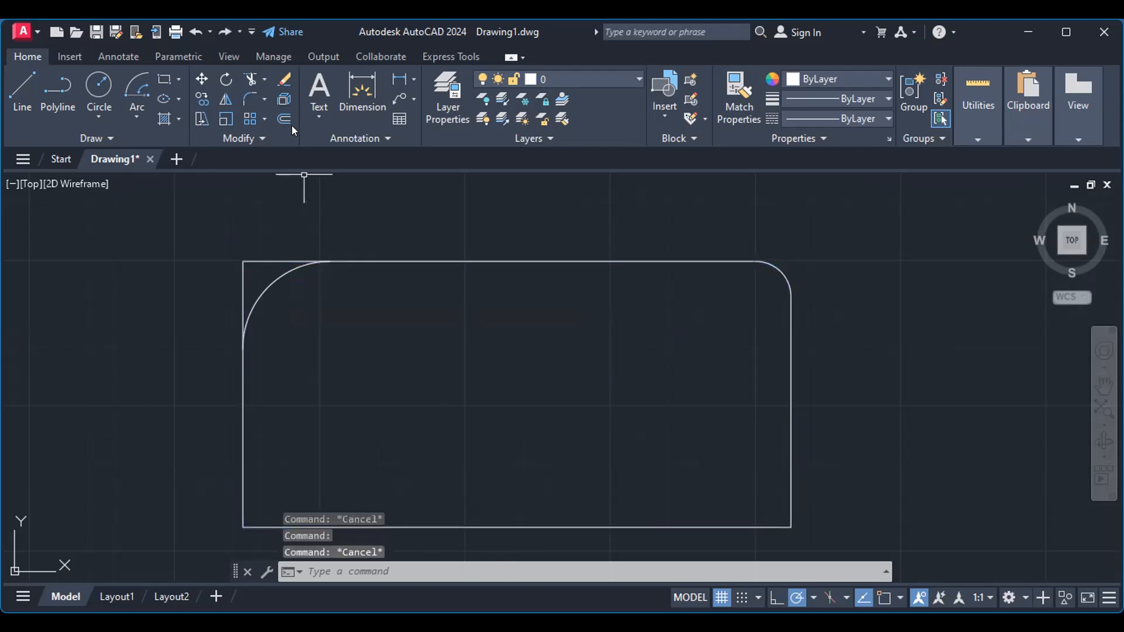
left_click(284, 99)
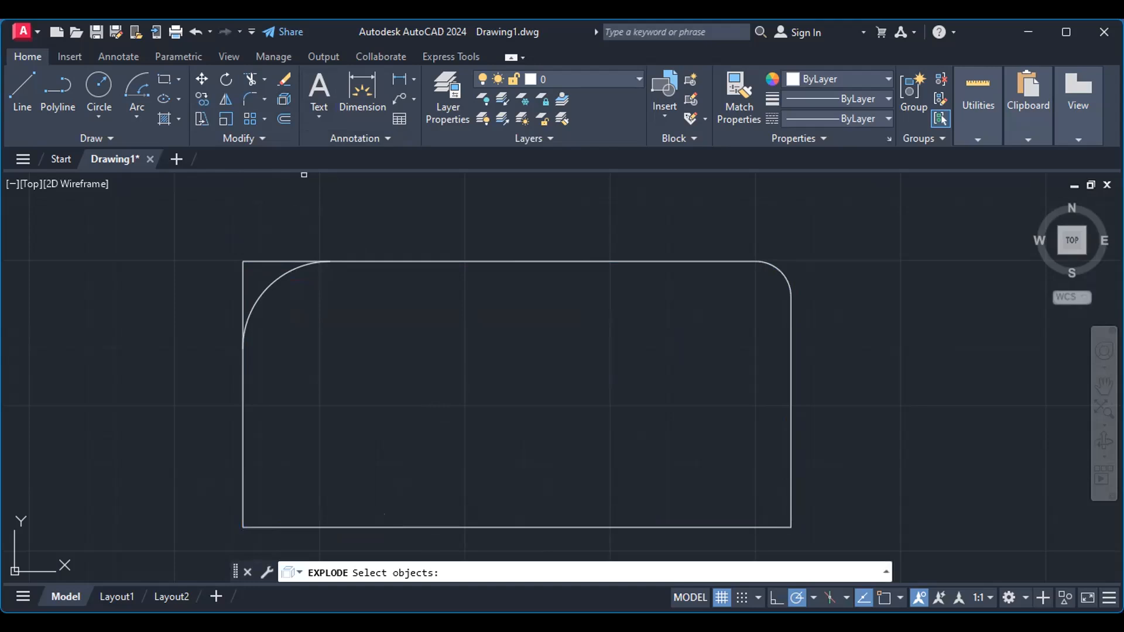
left_click(449, 260)
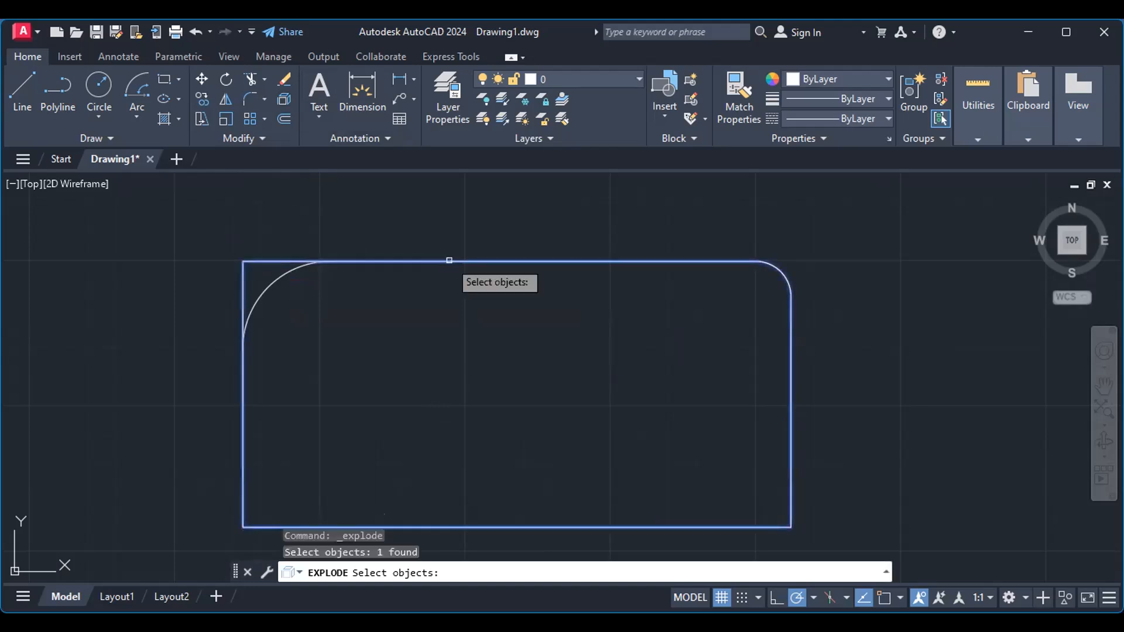
key("Return")
Step: Select the exploded rectangle's top, right, bottom and left edges one by one to check the split, and clear the selection
left_click(486, 262)
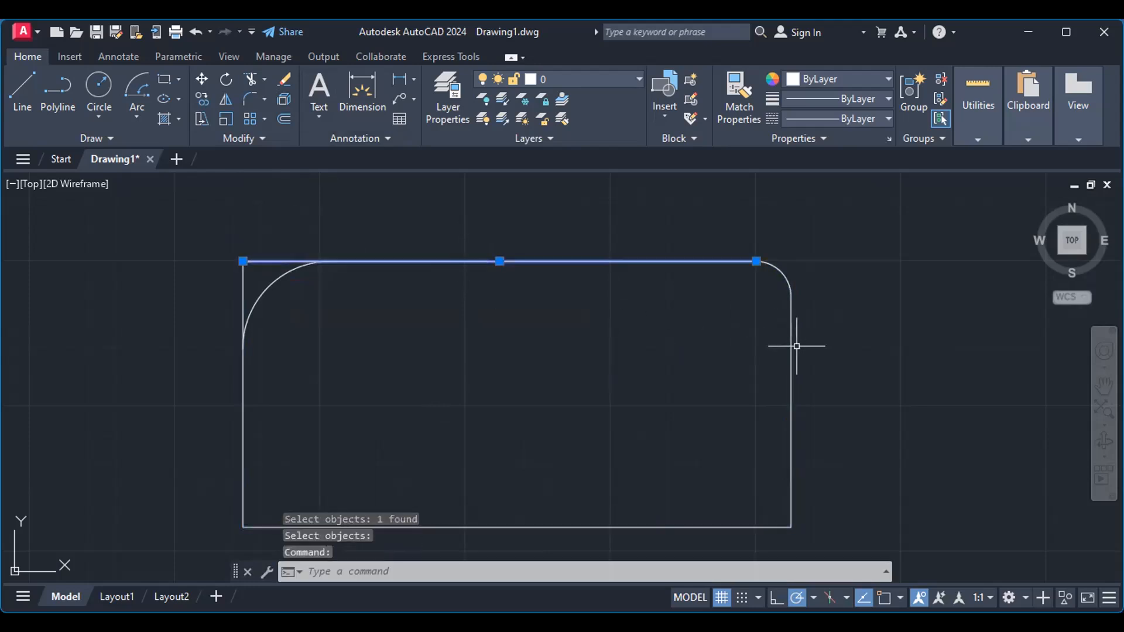
left_click(792, 345)
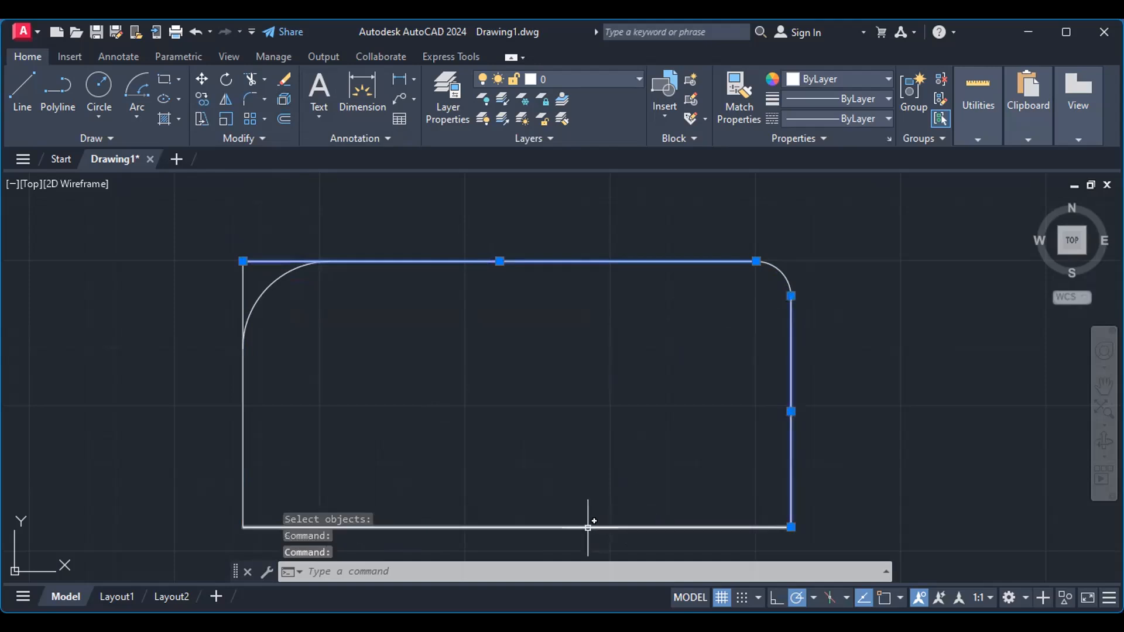
left_click(588, 527)
left_click(243, 396)
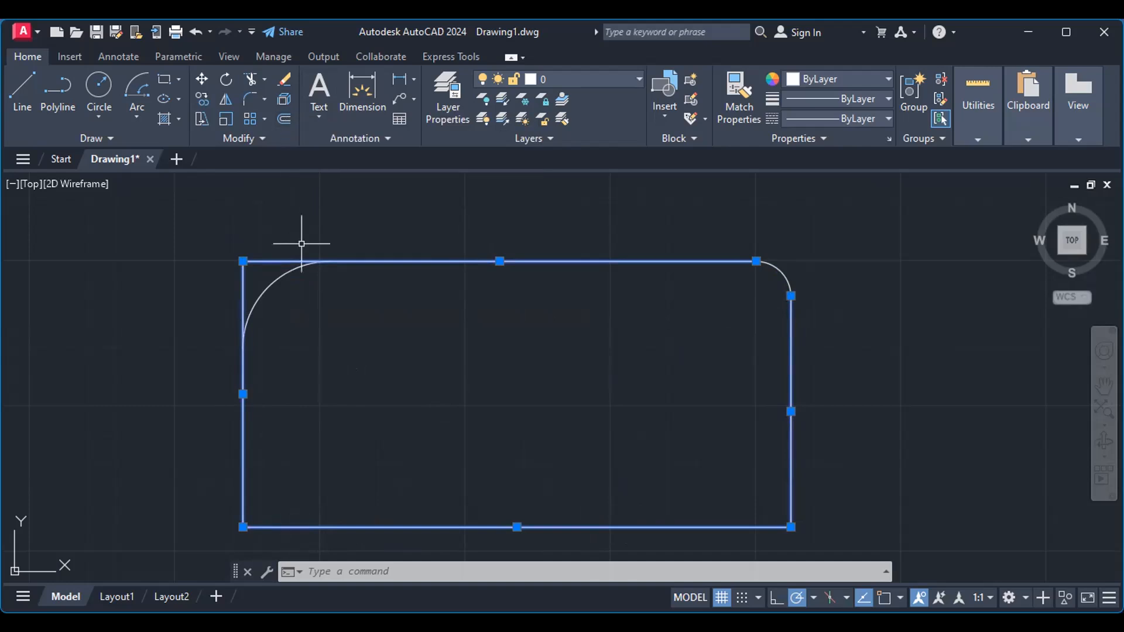
key("Escape")
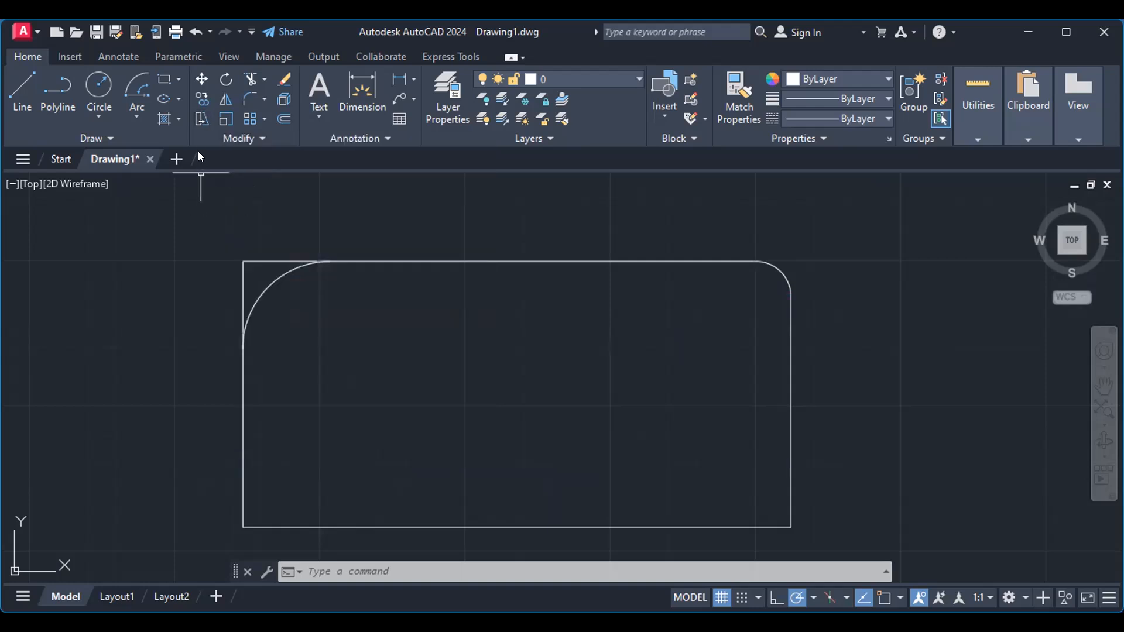
Step: Stretch the rectangle's right edge outward away from the shape, and undo the change
left_click(198, 119)
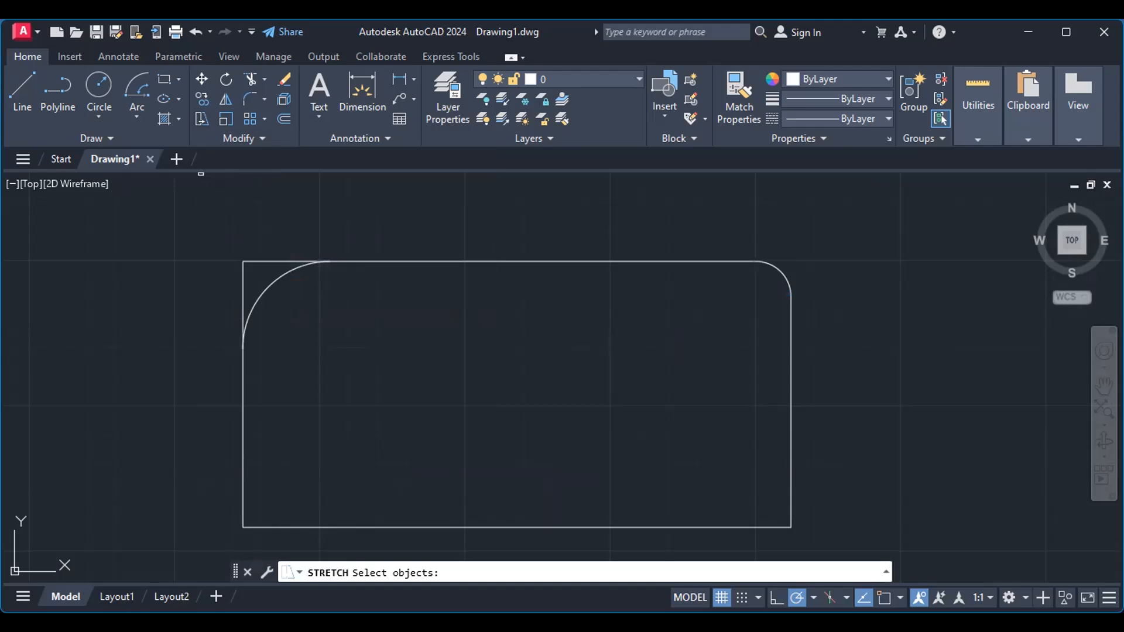
left_click(791, 408)
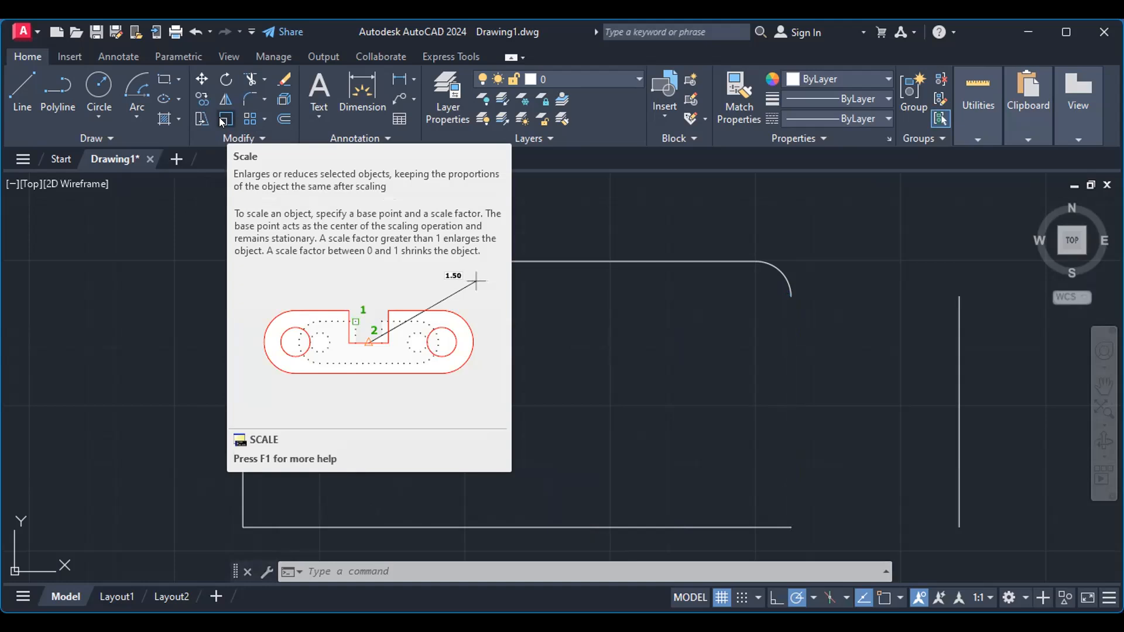
key("ctrl+z")
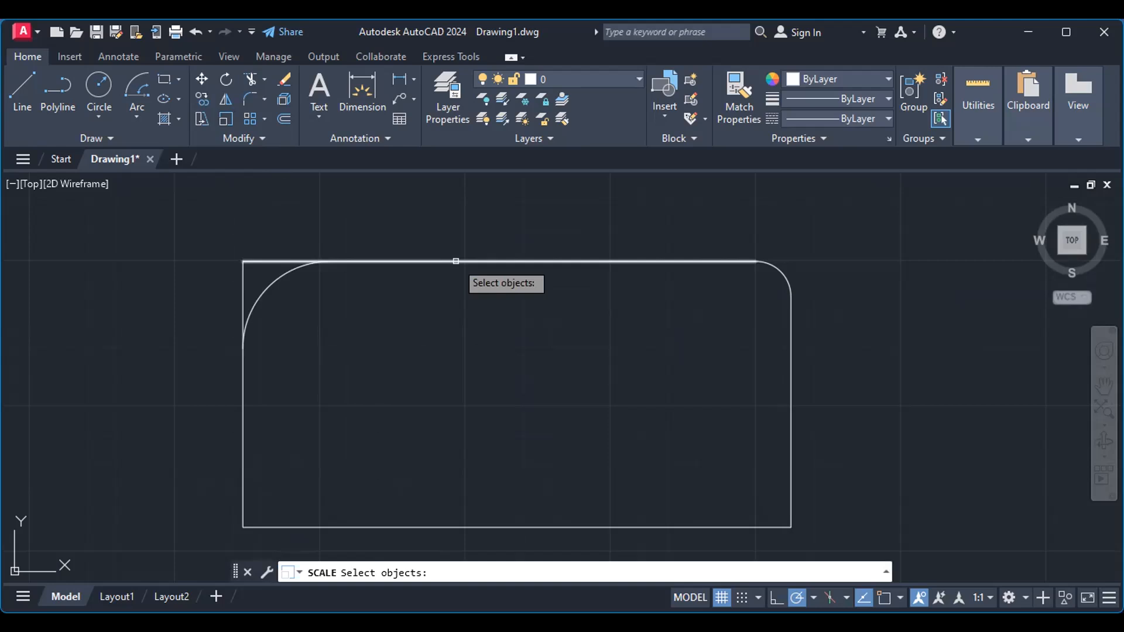
Step: Scale all segments and arcs of the rounded rectangle by a factor of 0.5 from a base point inside the shape
left_click(457, 261)
key("Return")
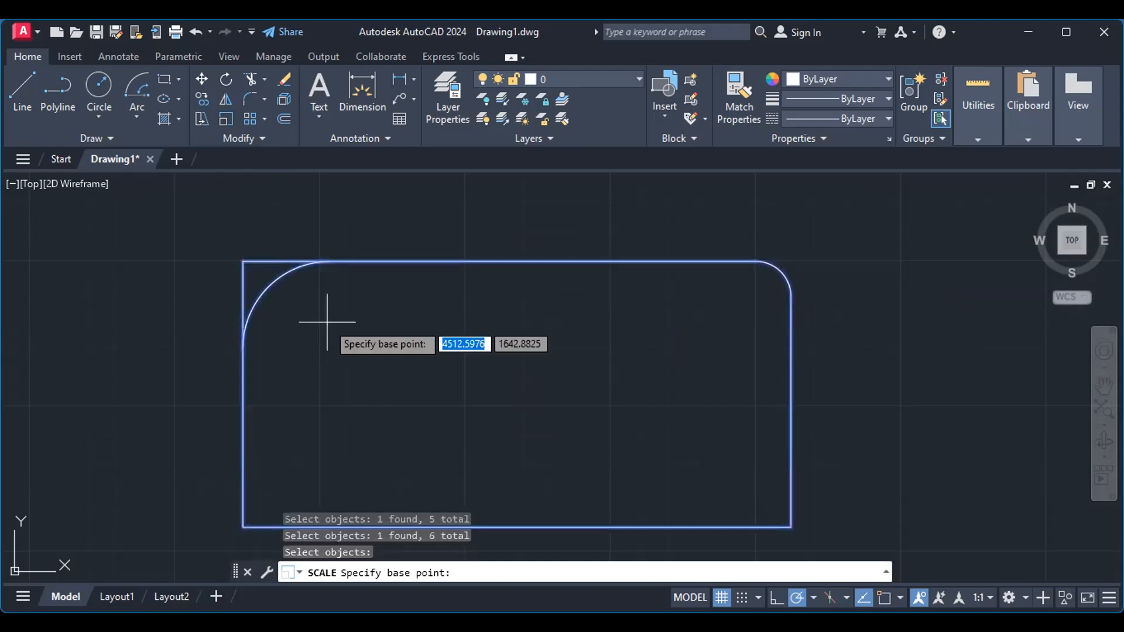
left_click(464, 402)
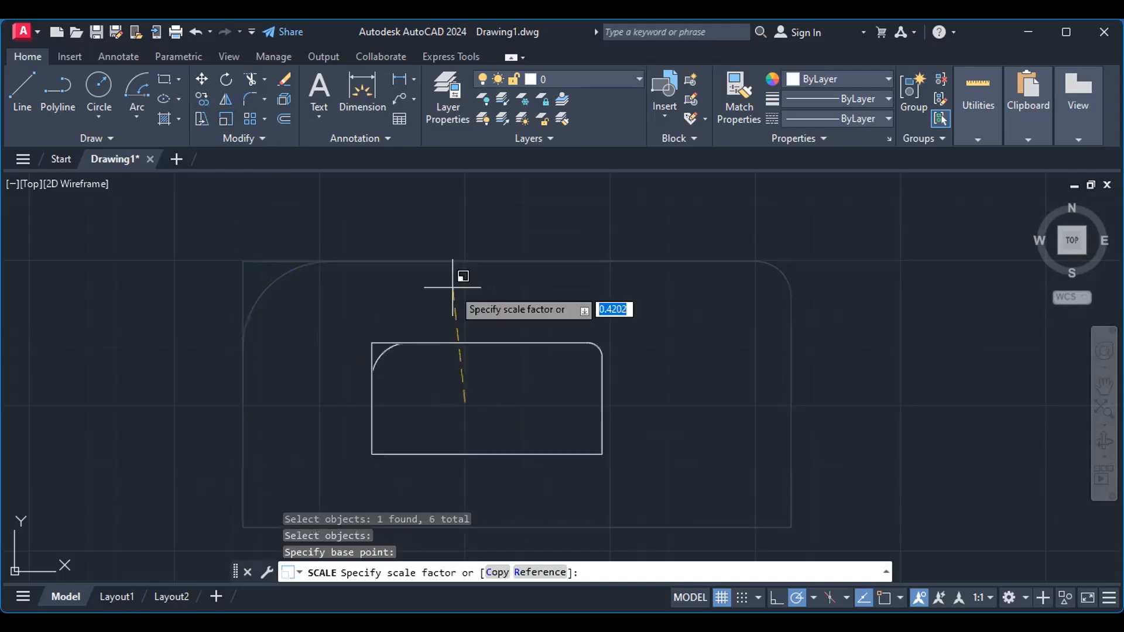
type("0.5")
key("Return")
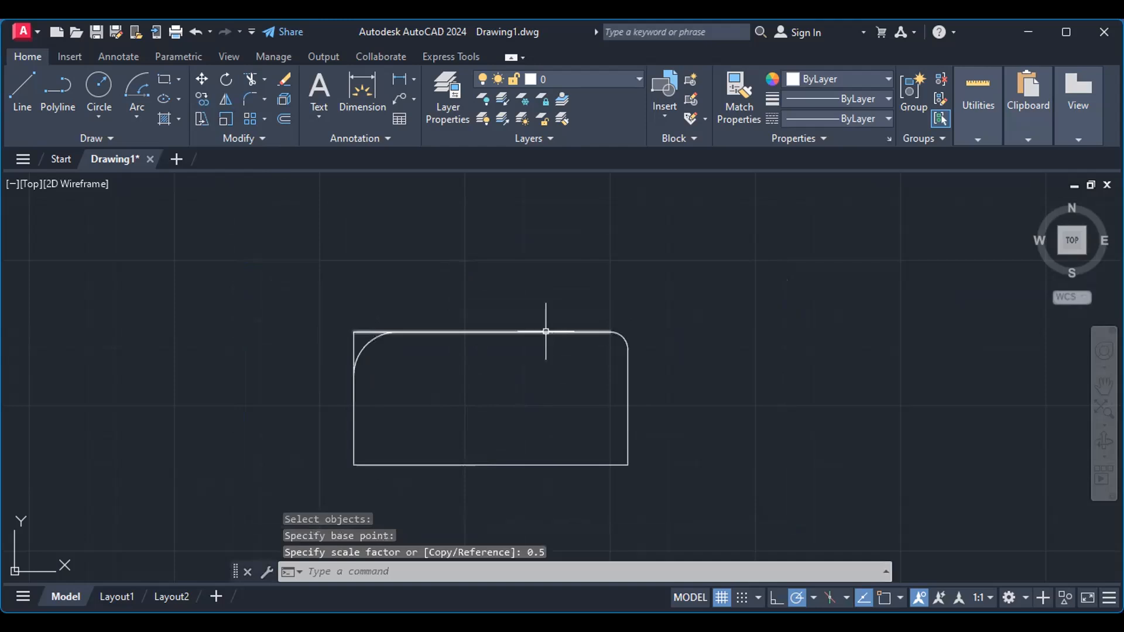
scroll(456, 386, "down", 2)
scroll(456, 386, "up", 4)
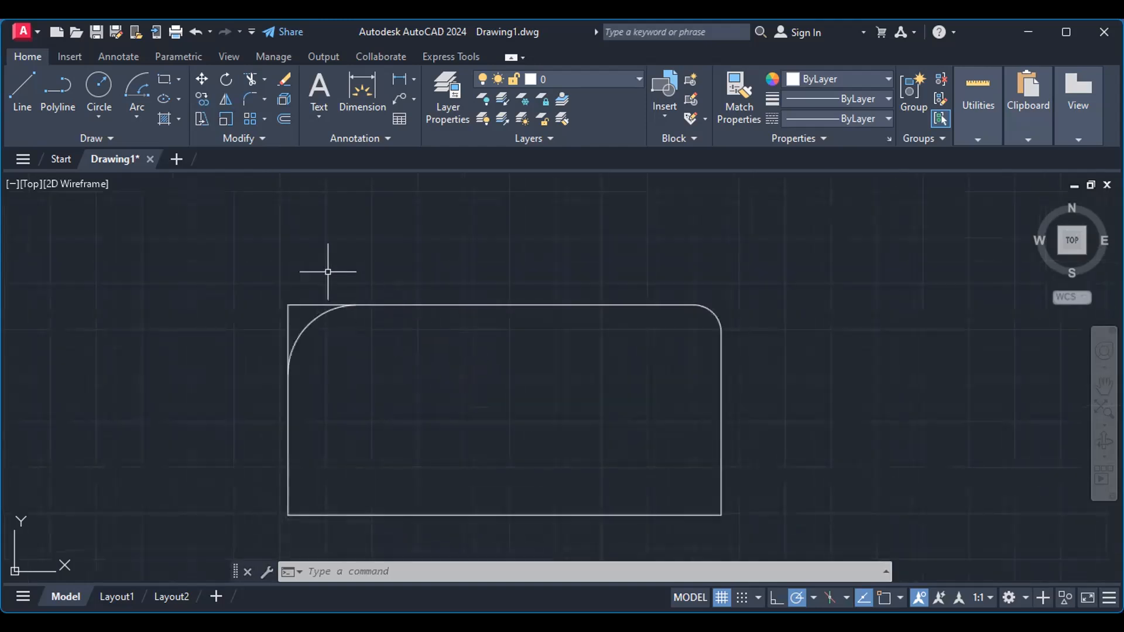
Step: Cancel the repeated Scale command and delete every object of the rounded rectangle
left_click(224, 121)
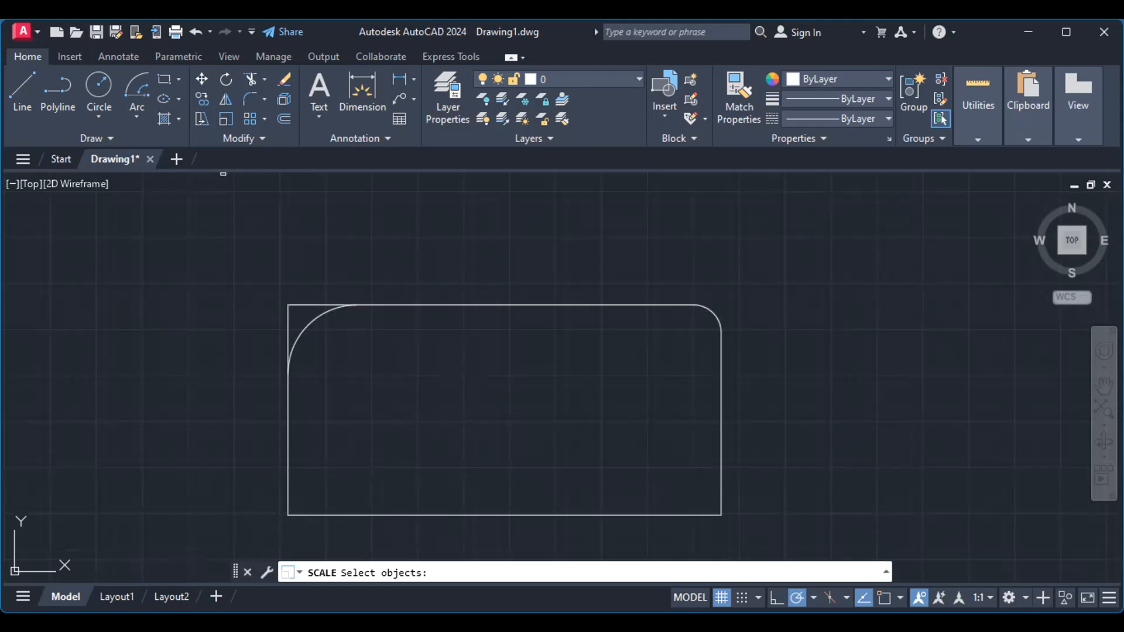
key("Escape")
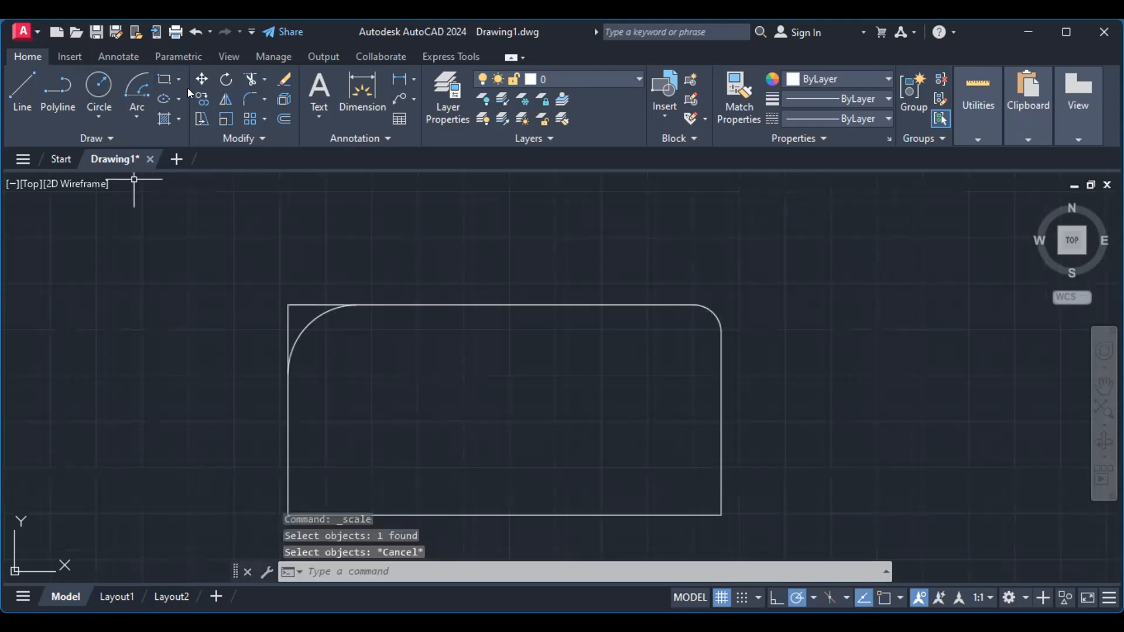
key("ctrl+a")
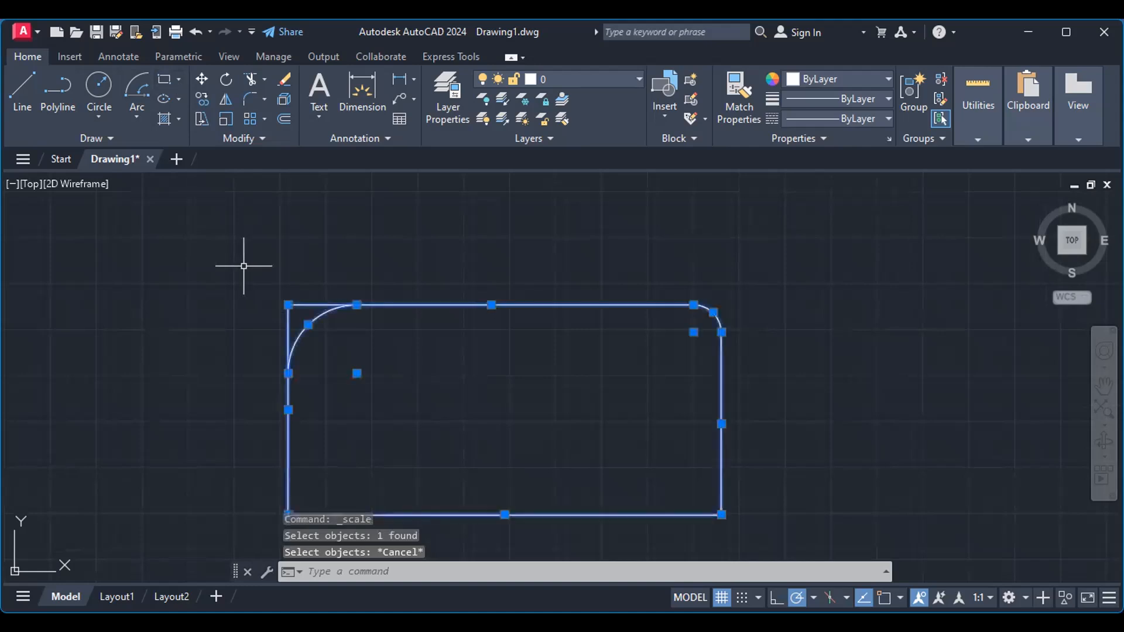
key("Delete")
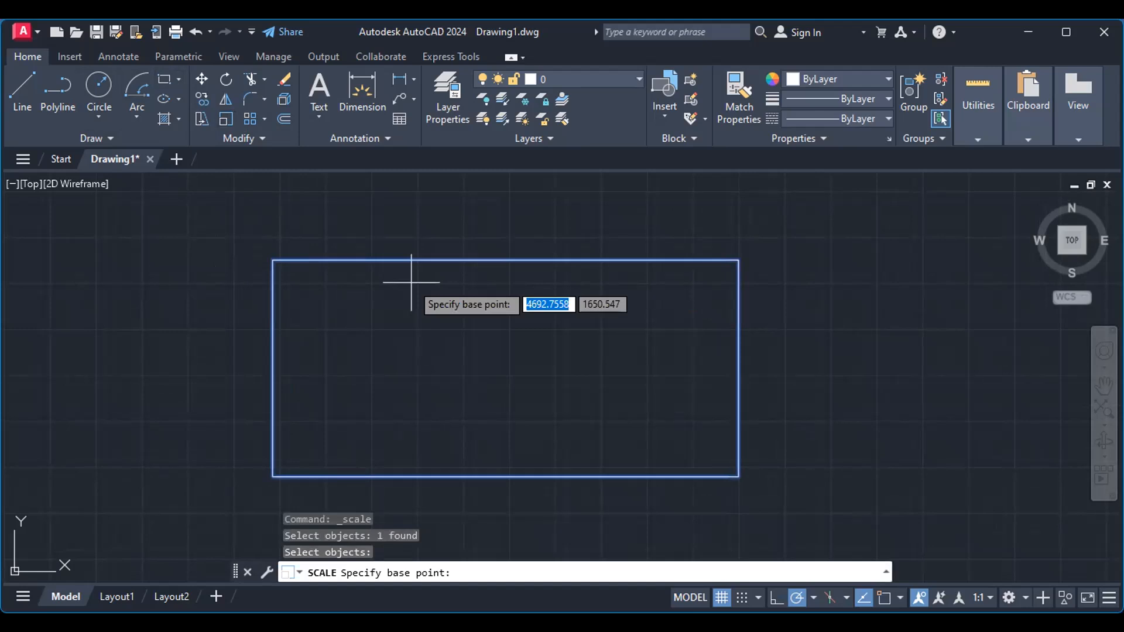
Step: Scale a copy of the new rectangle by a factor of 0.5 from a base point inside it, keeping the original
left_click(481, 358)
key("Down")
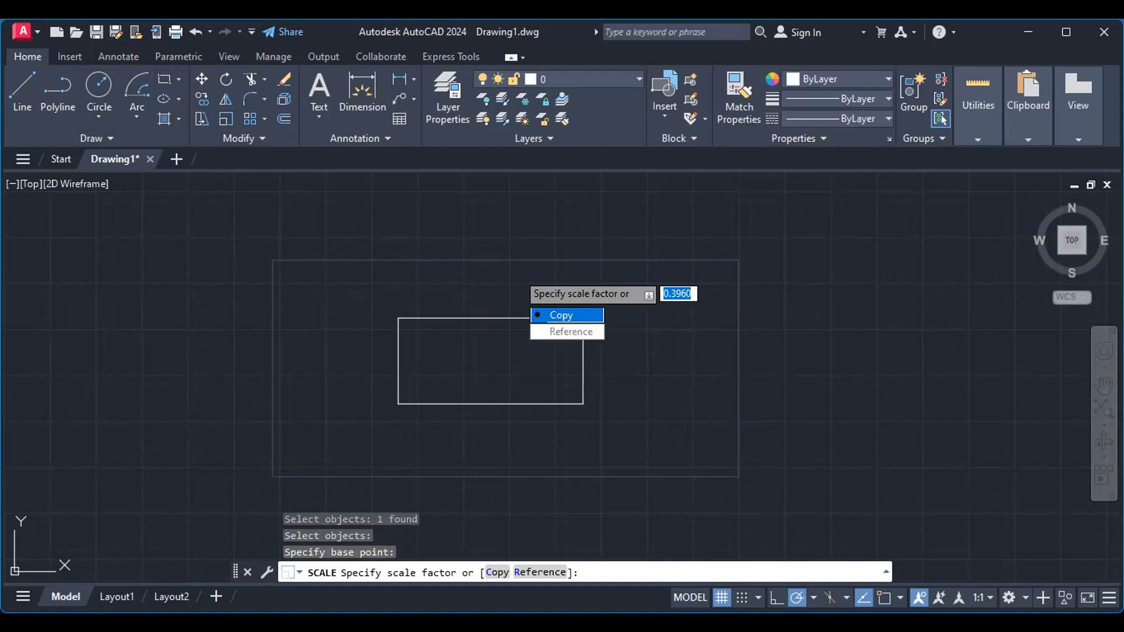
key("Return")
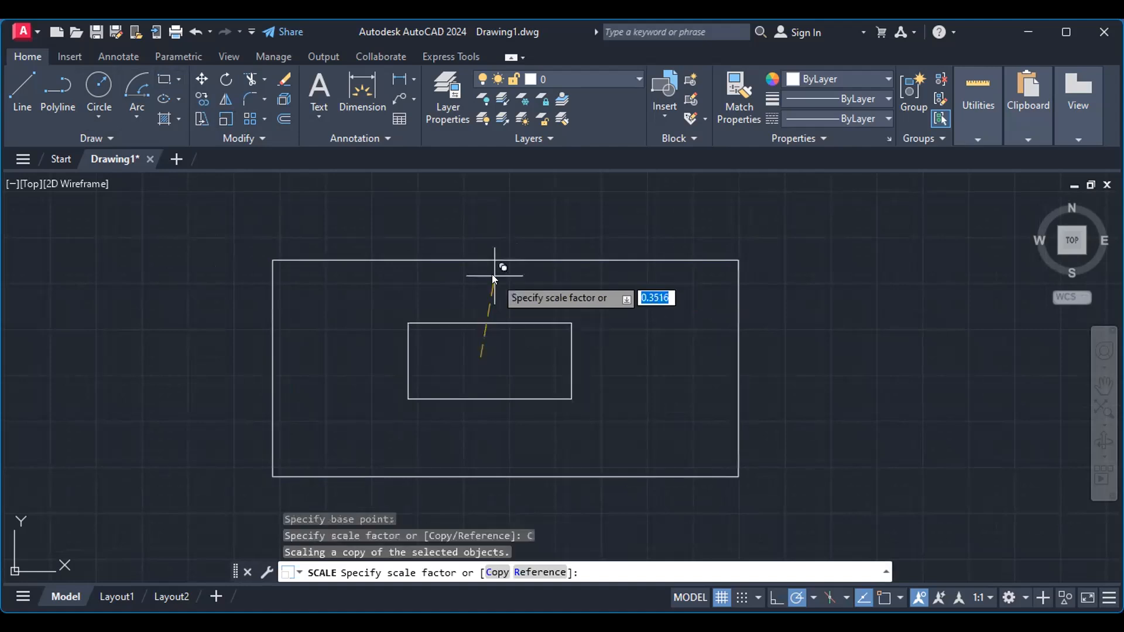
type("0.5")
key("Return")
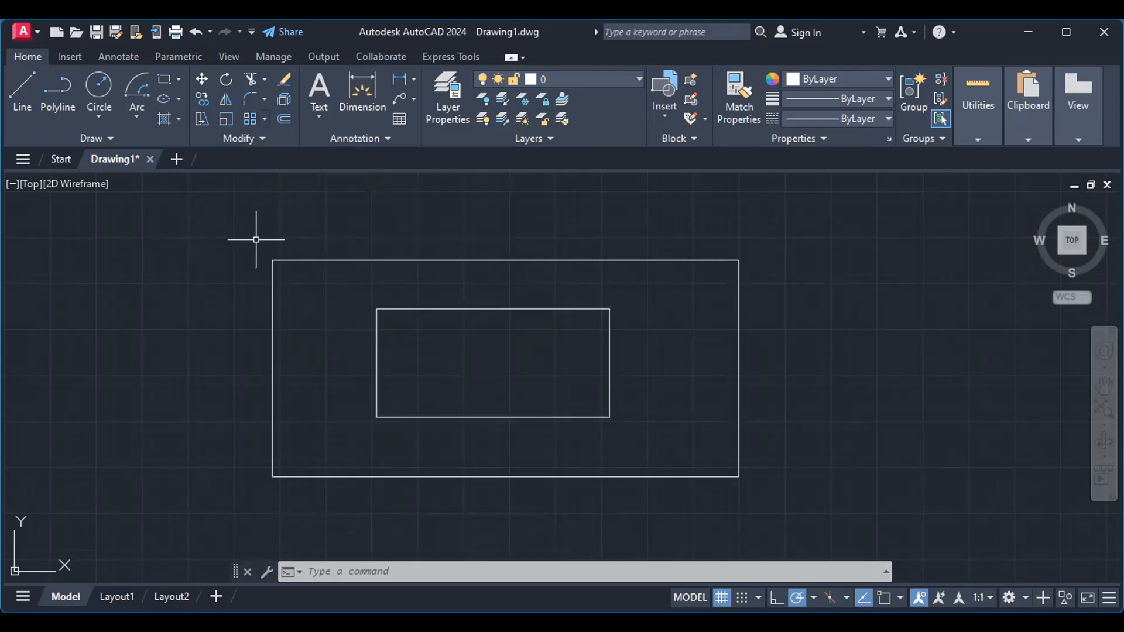
Step: Erase the outer and inner rectangles together with one window selection
left_click(253, 238)
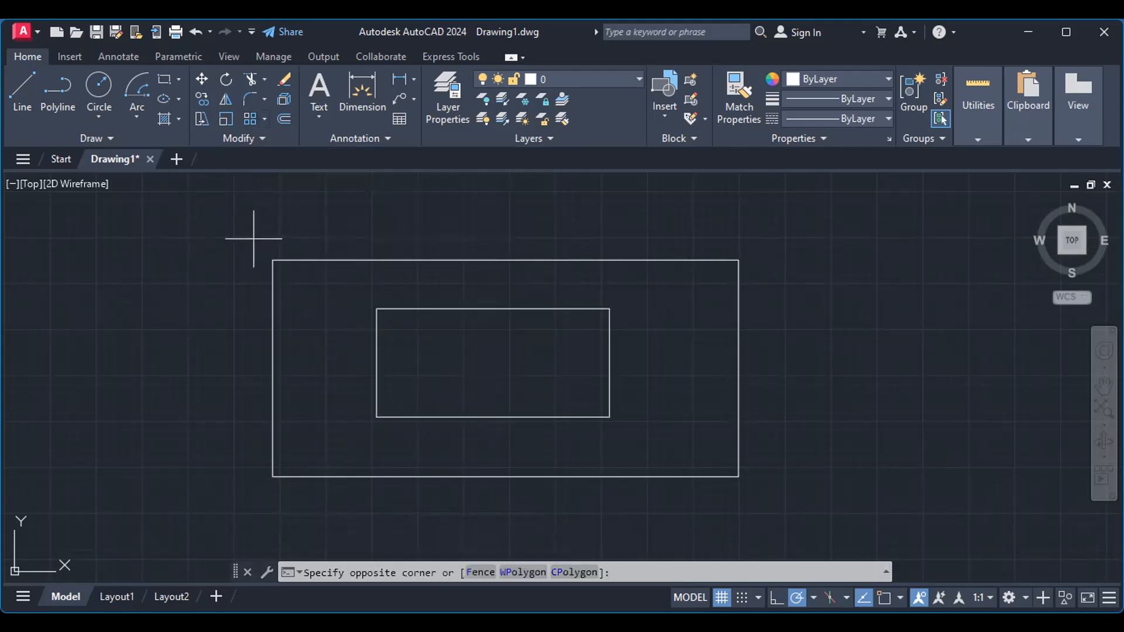
left_click(816, 523)
key("Delete")
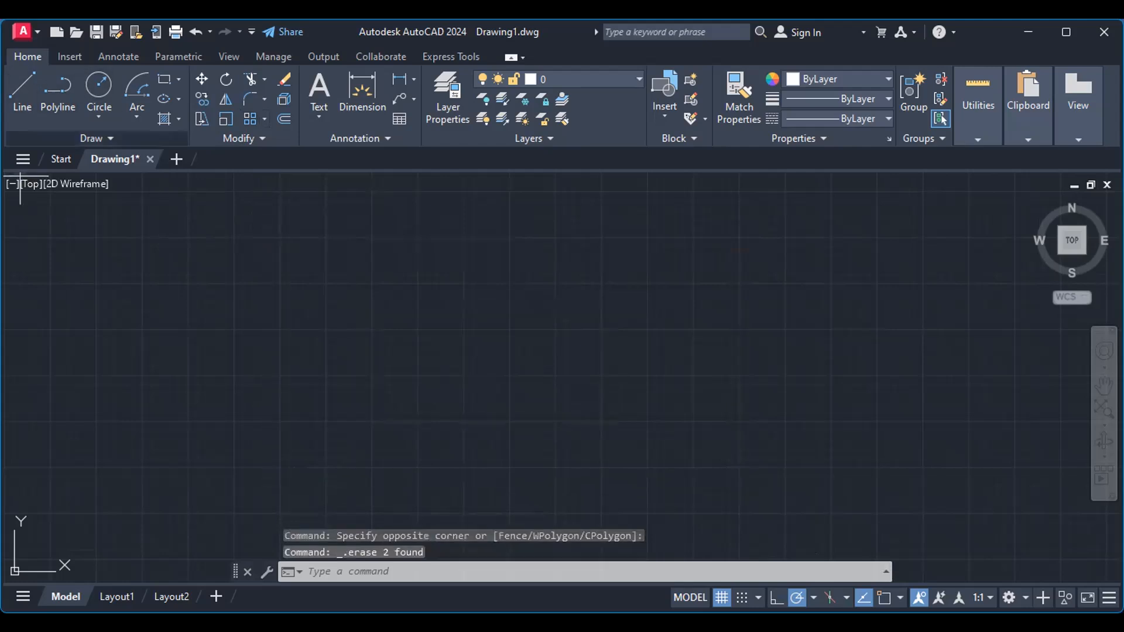
Step: Draw a small circle by centre and radius in the upper-left part of the empty drawing
left_click(99, 94)
left_click(286, 299)
left_click(328, 298)
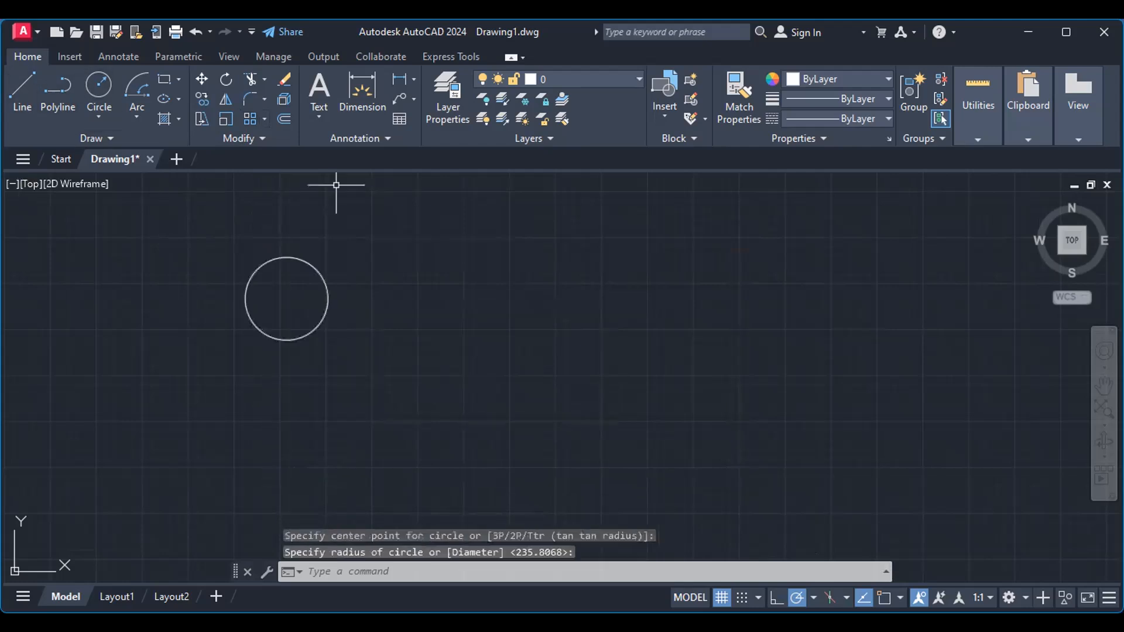
Step: Create a rectangular array of the circle with 4 columns and 3 rows
left_click(250, 119)
left_click(285, 256)
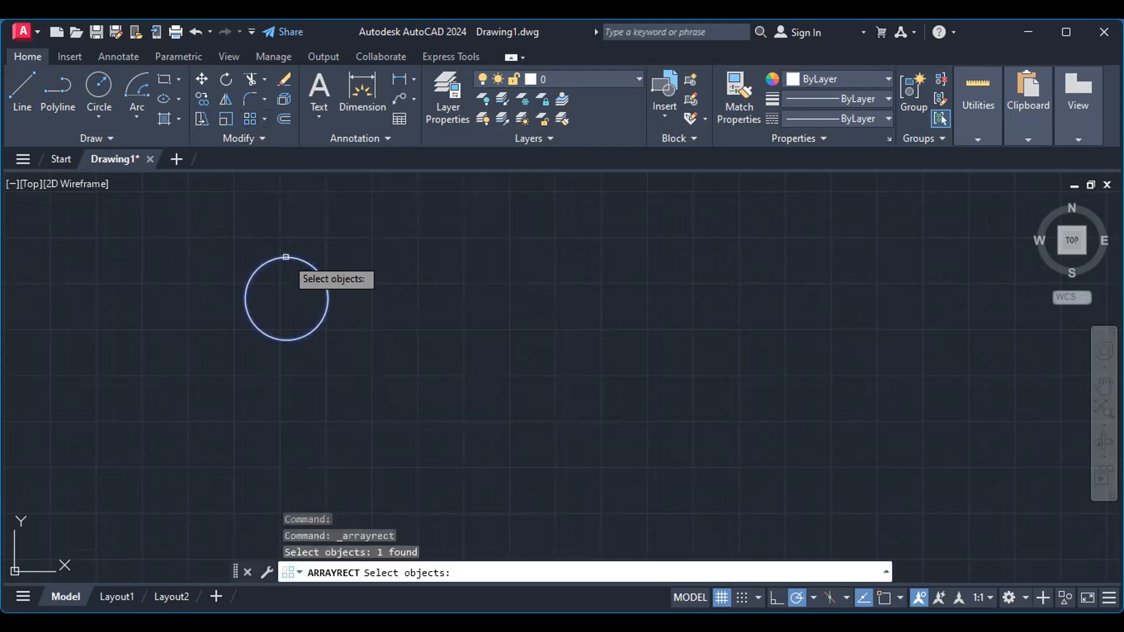
key("Return")
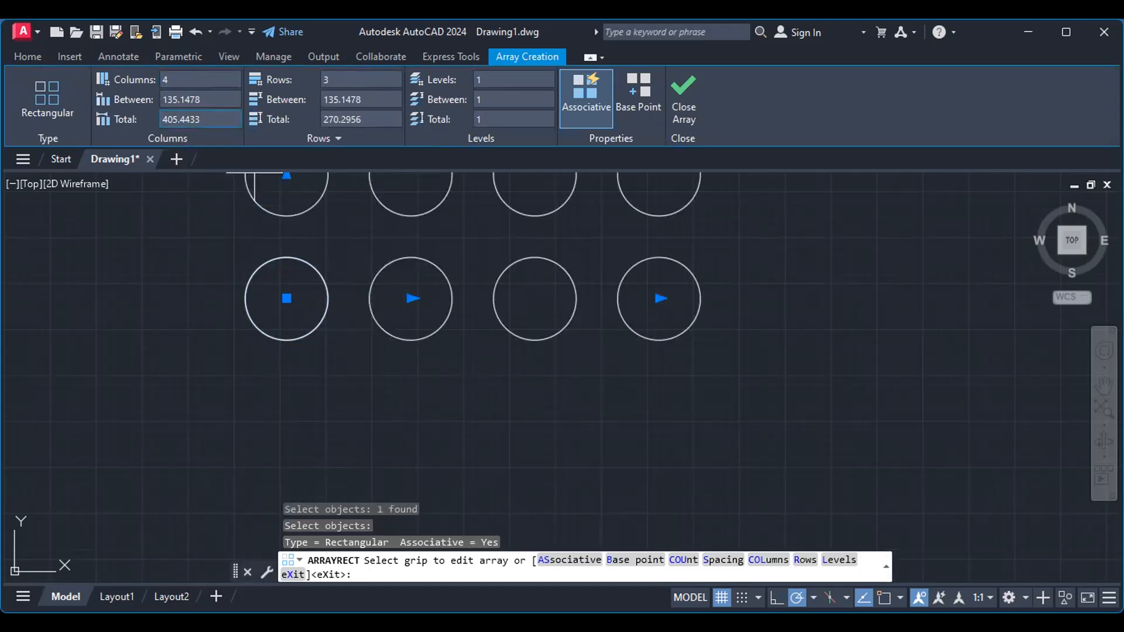
scroll(410, 310, "down", 2)
mouse_move(359, 238)
middle_mouse_down()
mouse_move(376, 383)
mouse_move(382, 373)
middle_mouse_up()
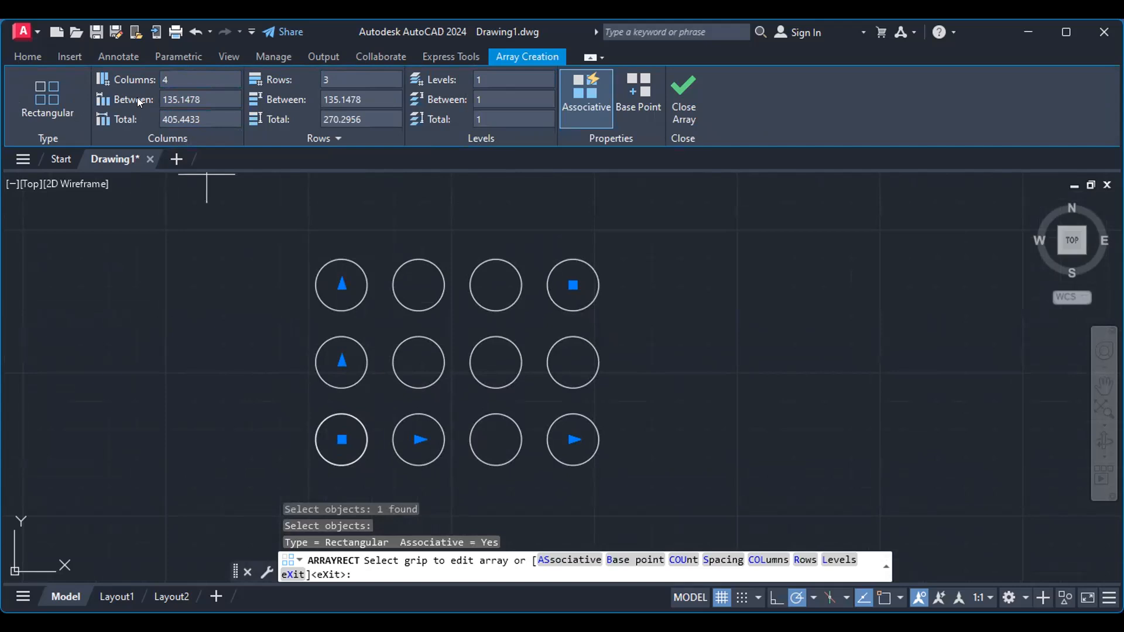
Step: Set the array's spacing between columns and between rows to 150
left_click(208, 95)
type("150")
key("Return")
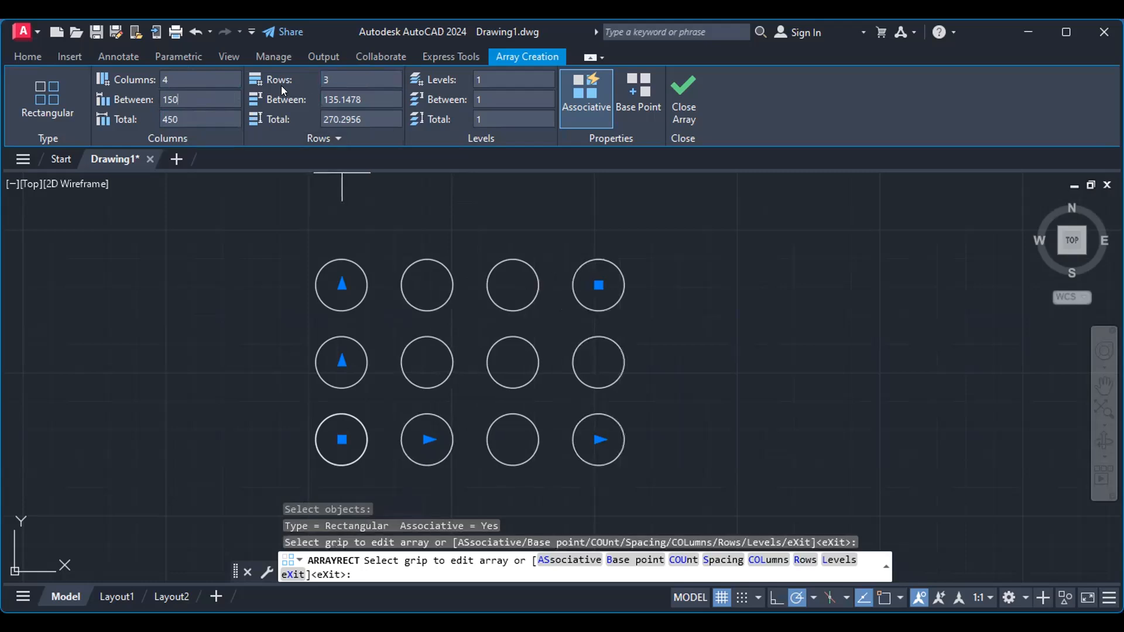
left_click(368, 97)
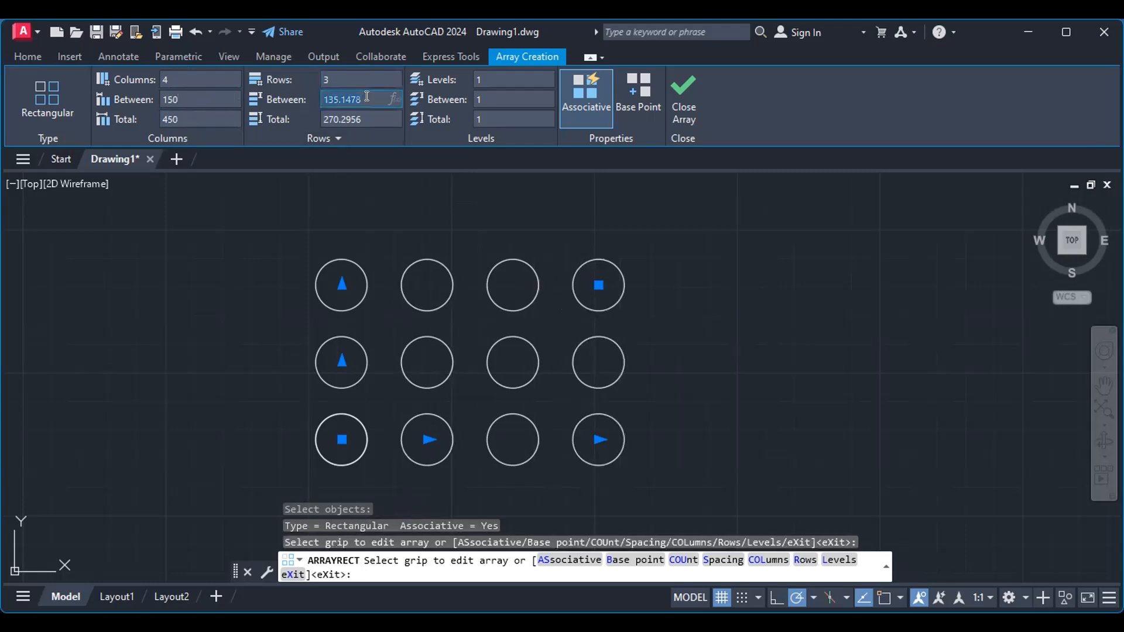
type("150")
key("Return")
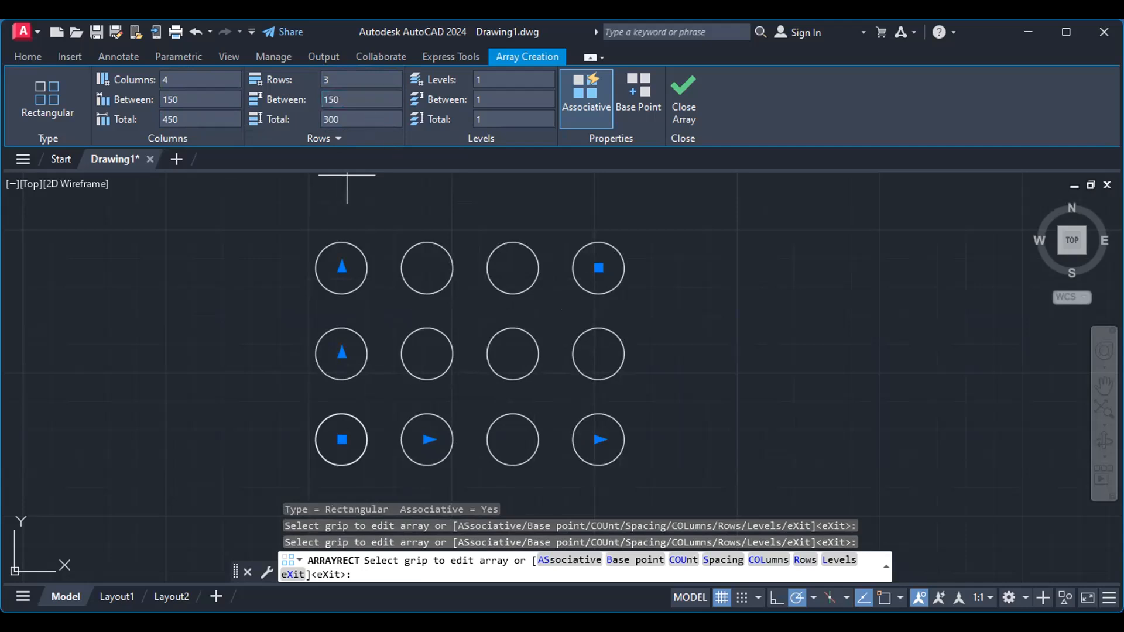
Step: Change the circle array to 3 columns and 4 rows, and examine the whole pattern
left_click(192, 79)
key("BackSpace")
type("3")
left_click(321, 79)
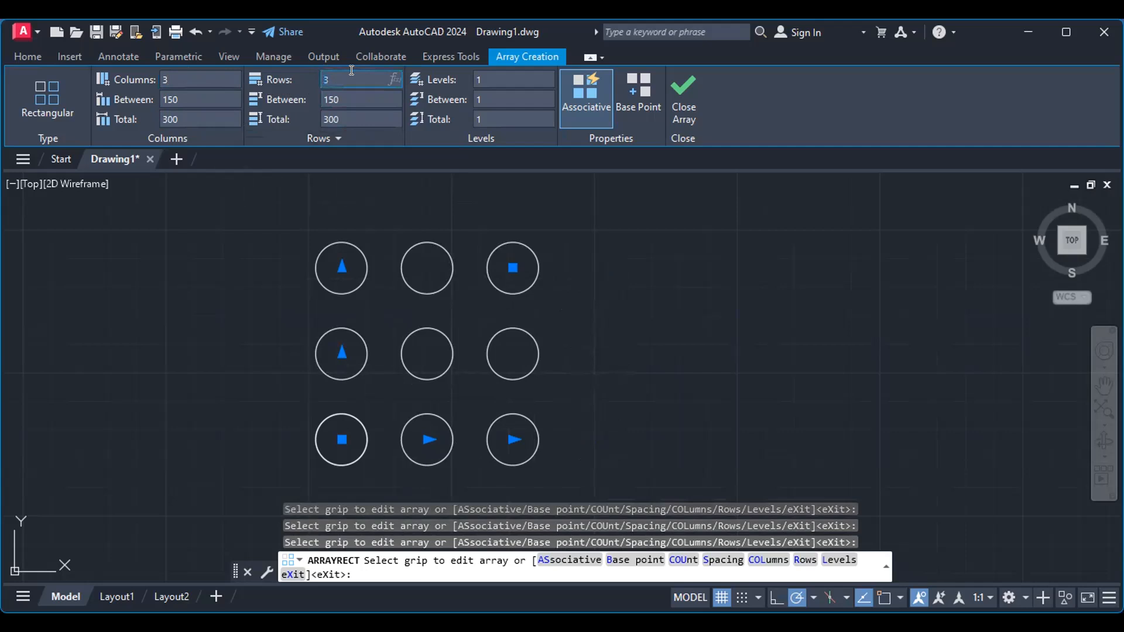
type("4")
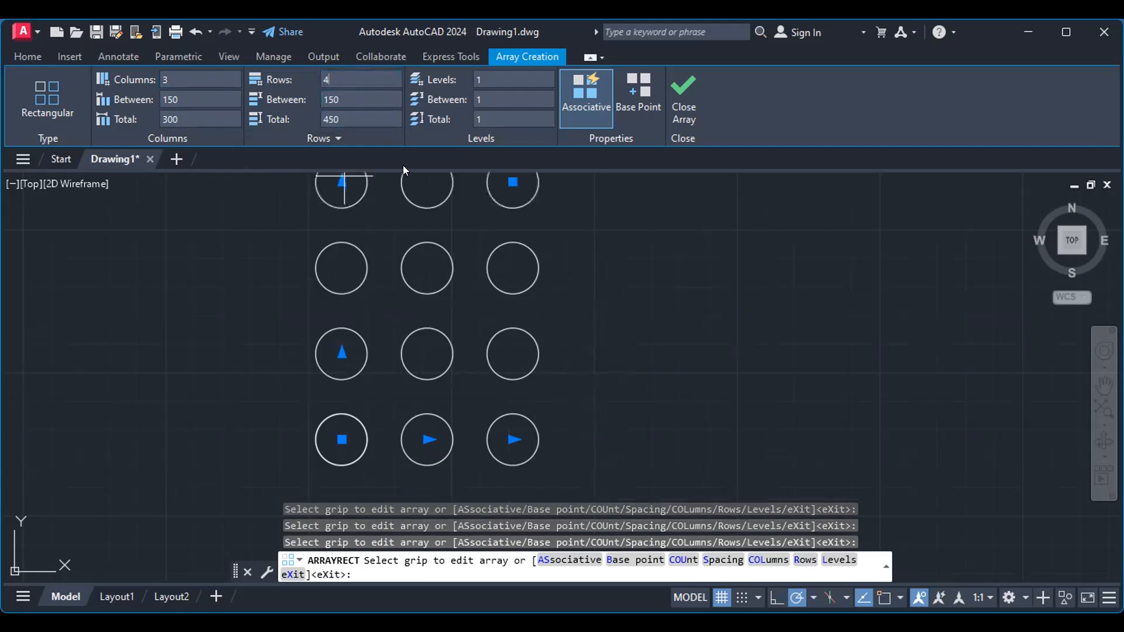
scroll(448, 248, "down", 4)
scroll(442, 243, "up", 2)
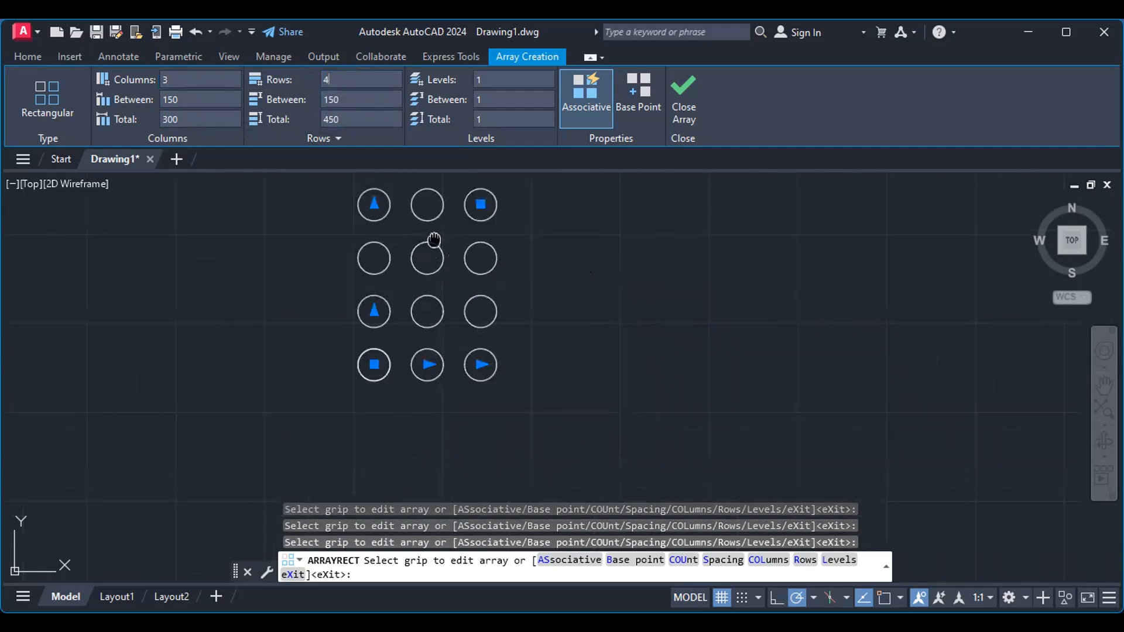
middle_click_drag(434, 241, 454, 287)
scroll(452, 293, "up", 2)
scroll(452, 292, "down", 4)
scroll(454, 285, "up", 4)
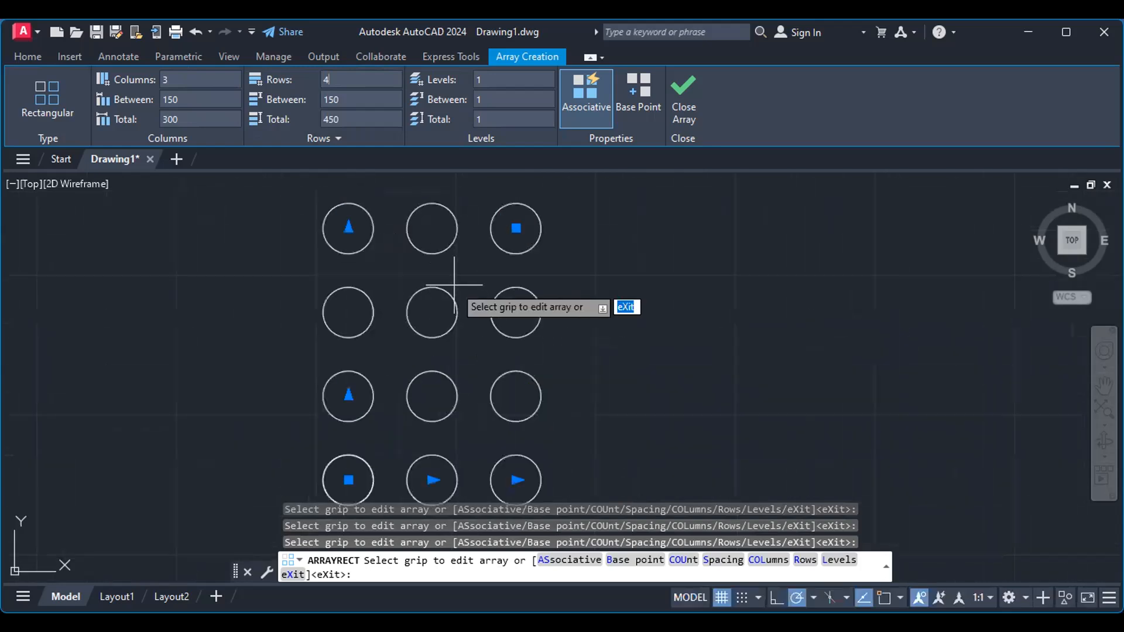
Step: Finish the rectangular circle array with 3 columns and 4 rows
left_click(675, 94)
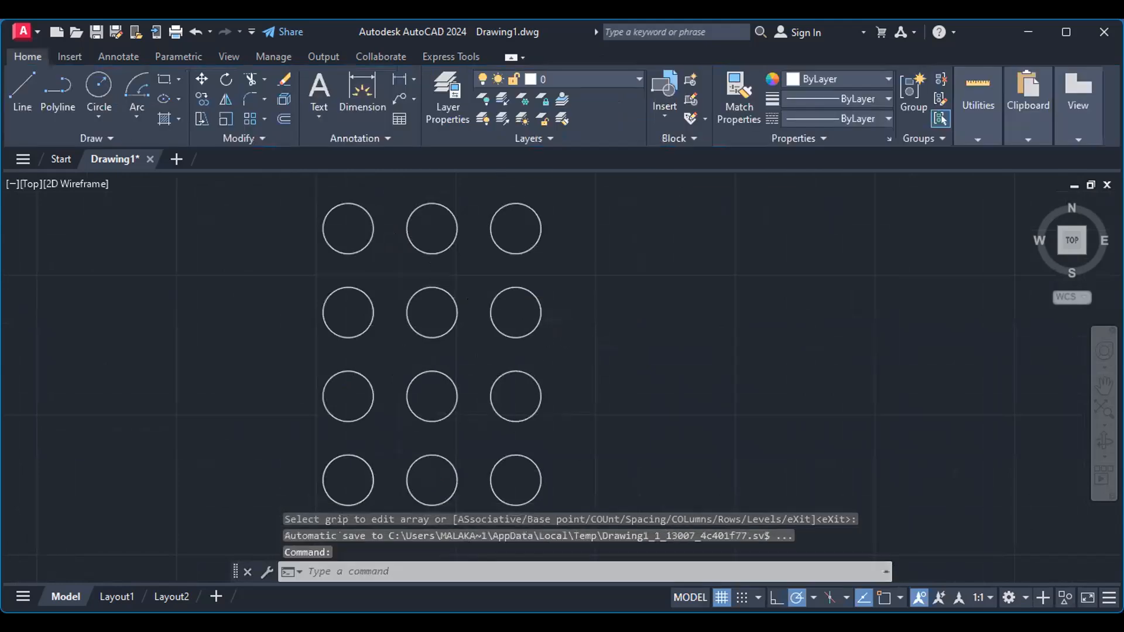
scroll(548, 316, "down", 2)
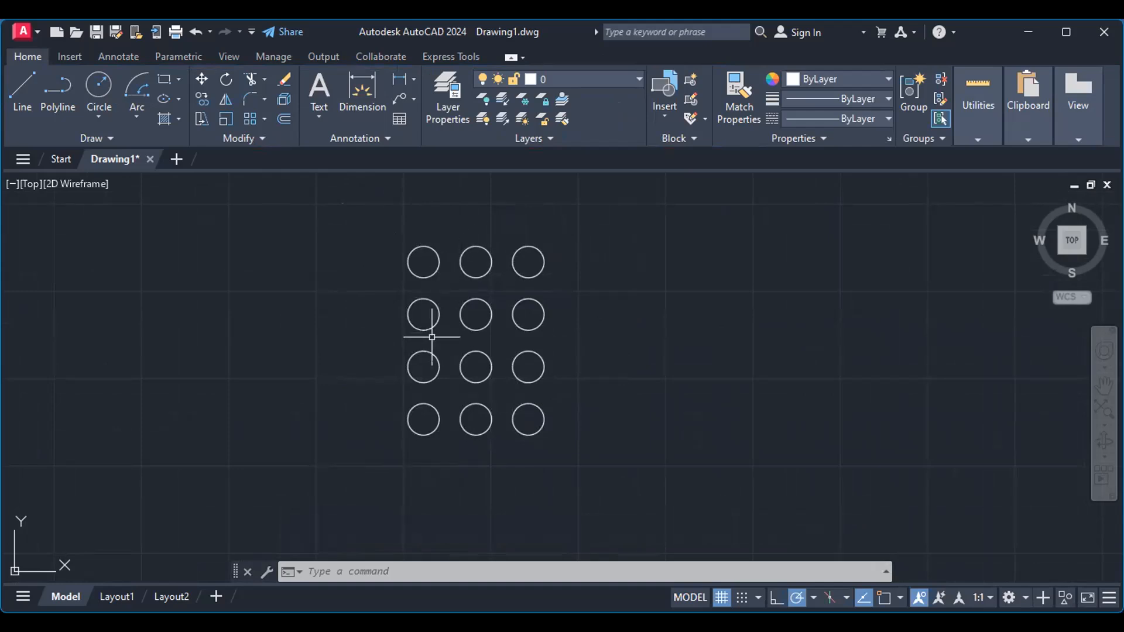
left_click(264, 120)
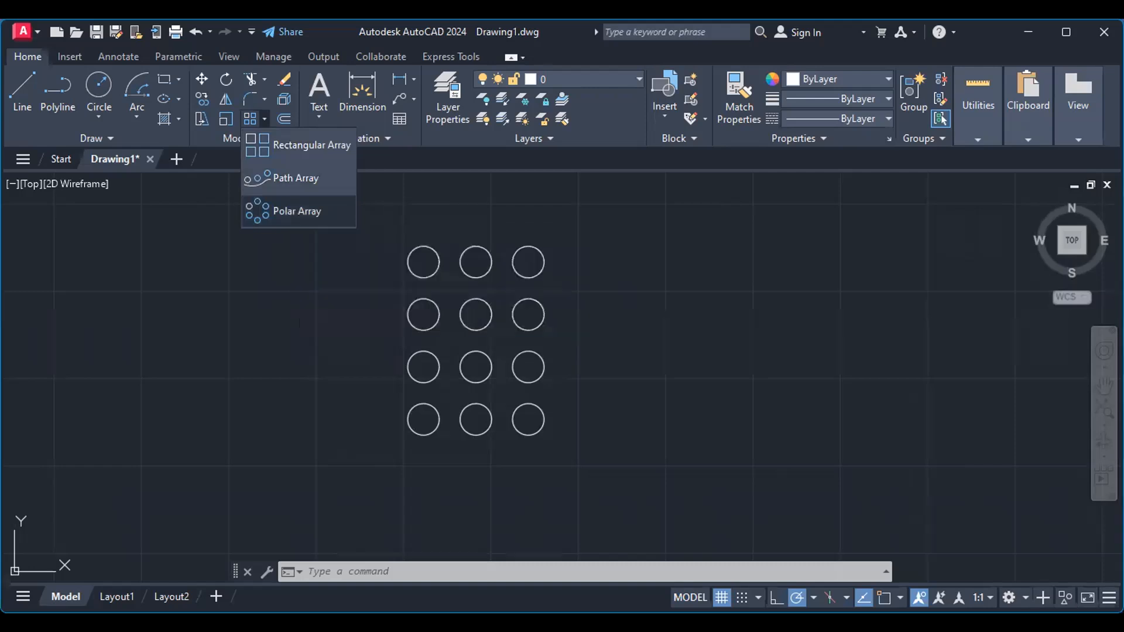
left_click(297, 210)
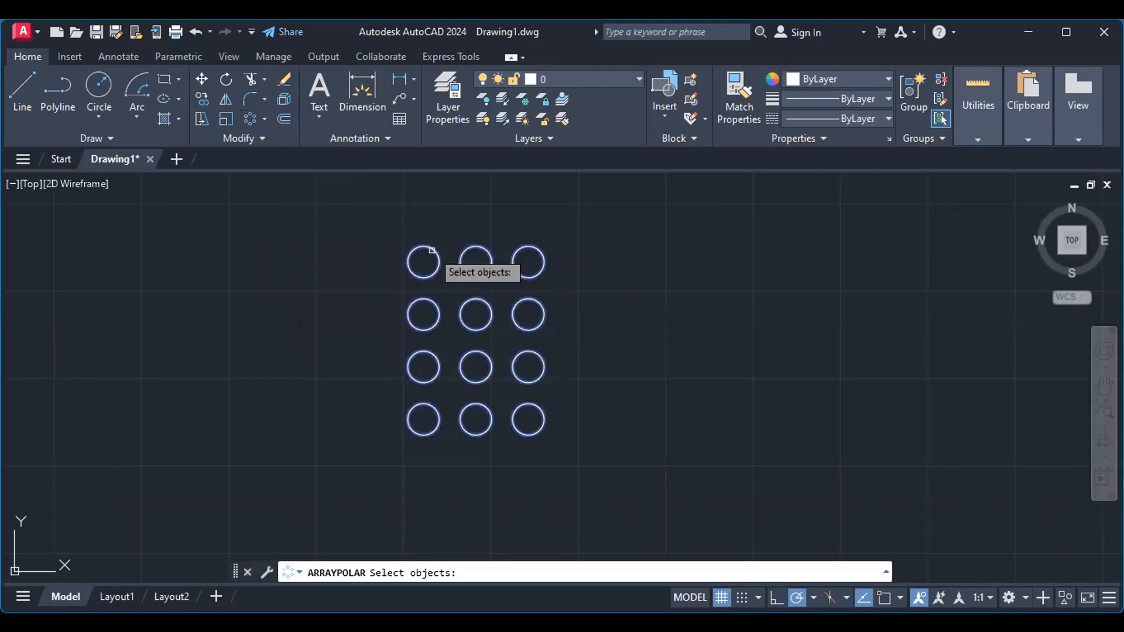
left_click(432, 250)
key("Escape")
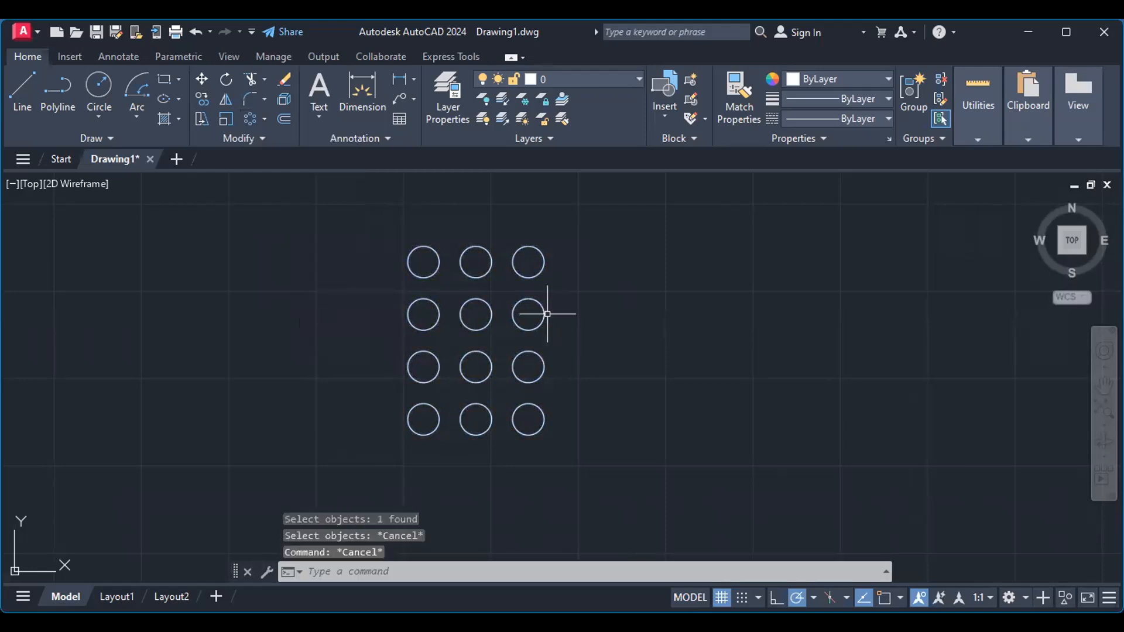
Step: Undo back to the single circle, removing the rectangular array
key("ctrl+z")
key("ctrl+z")
key("ctrl+z")
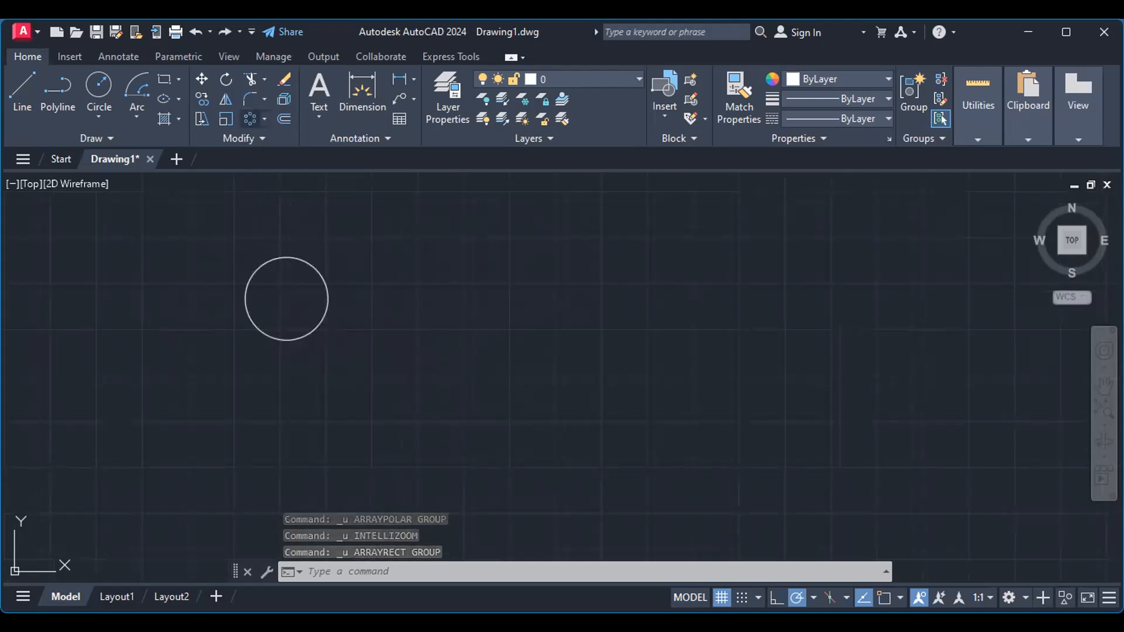
Step: Create a polar array of the circle, with the array's centre point placed close to the circle's own centre
left_click(250, 119)
left_click(319, 273)
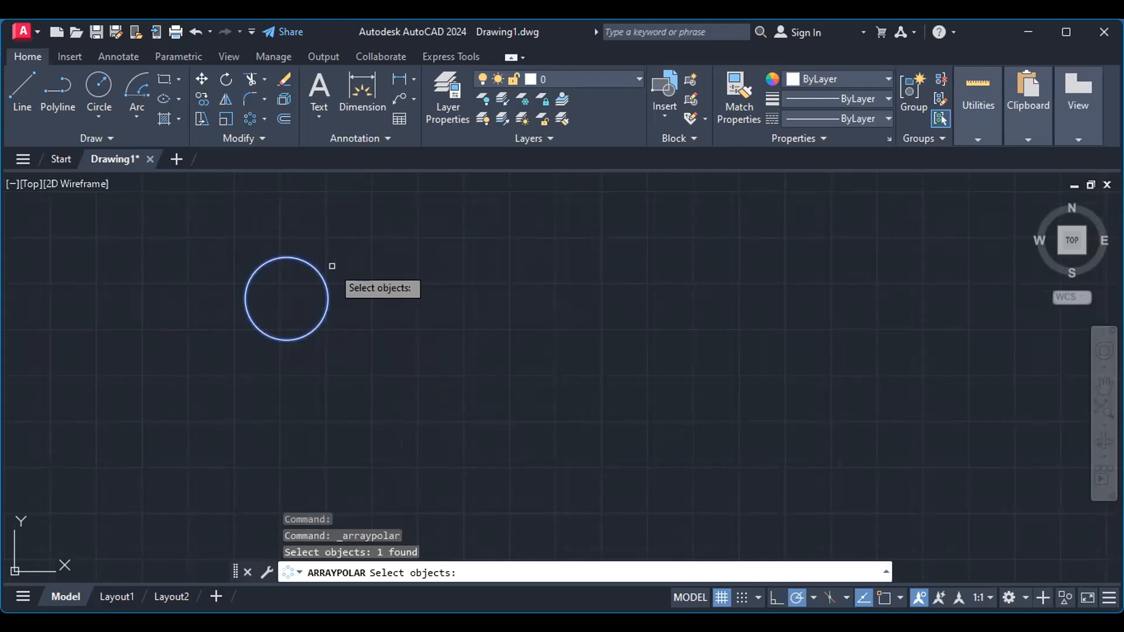
key("Return")
left_click(283, 300)
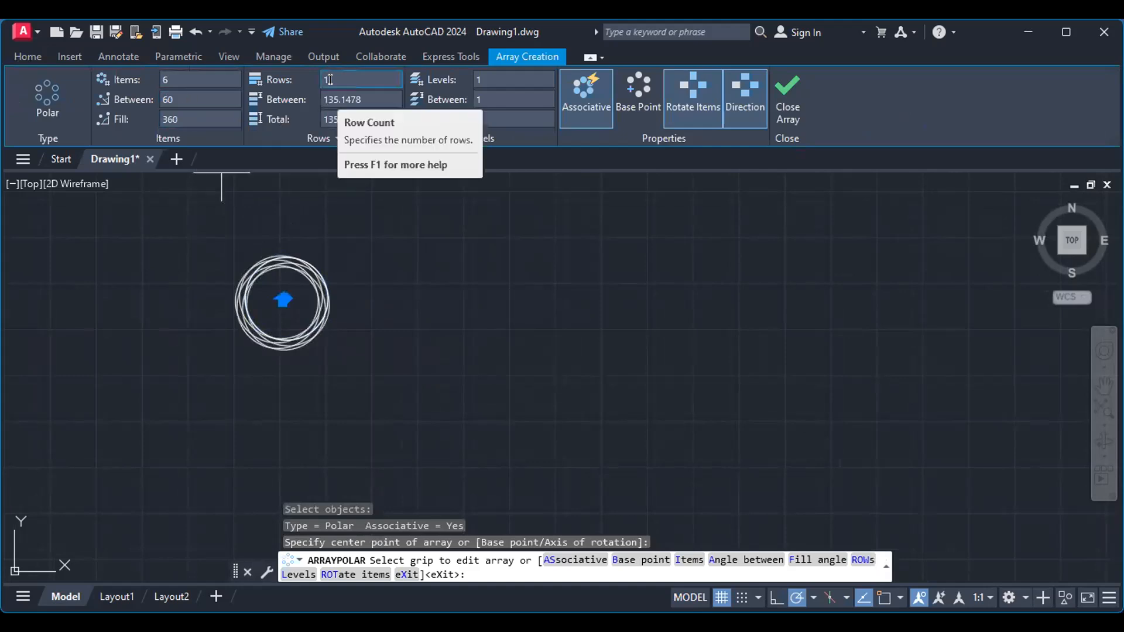
Step: Set the polar array's number of rows to 5 and view the whole pattern
left_click(351, 73)
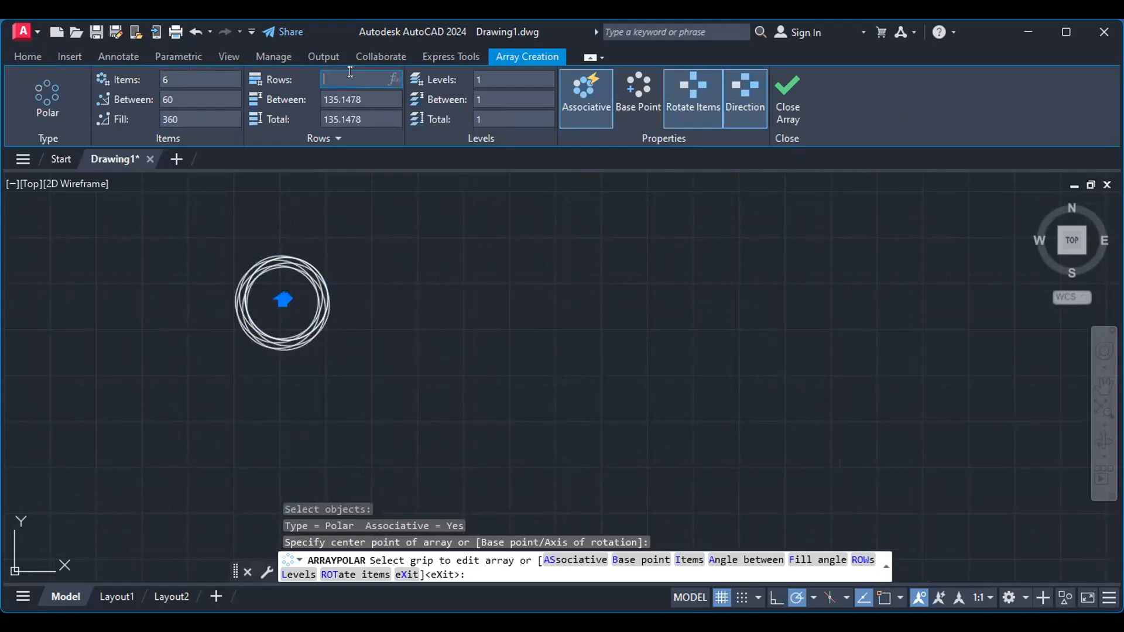
type("50")
key("BackSpace")
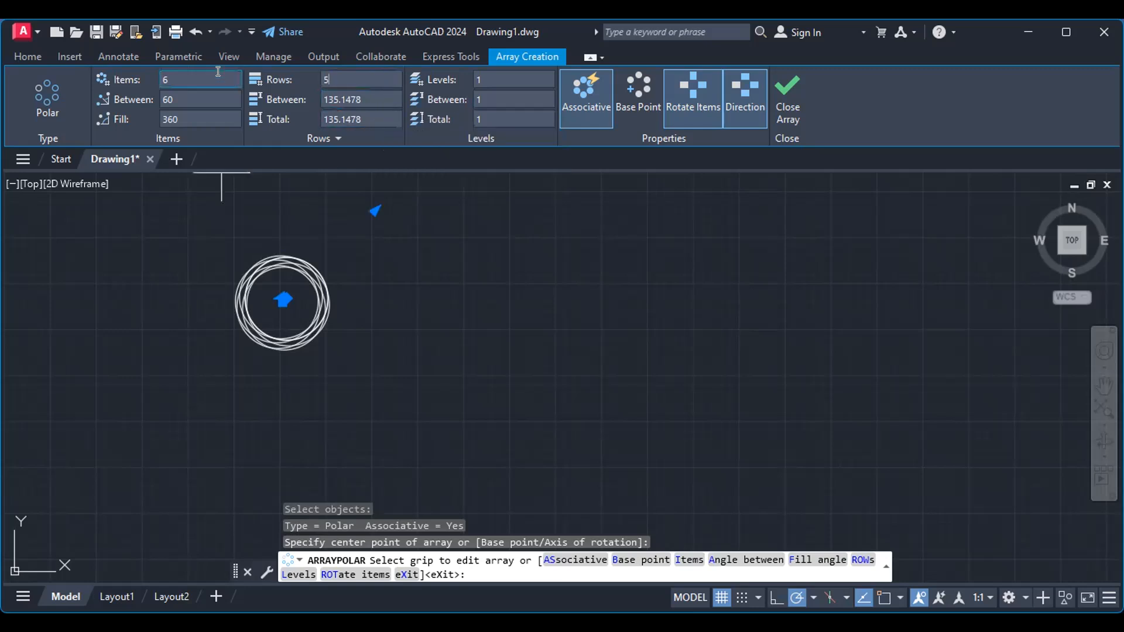
scroll(293, 242, "down", 4)
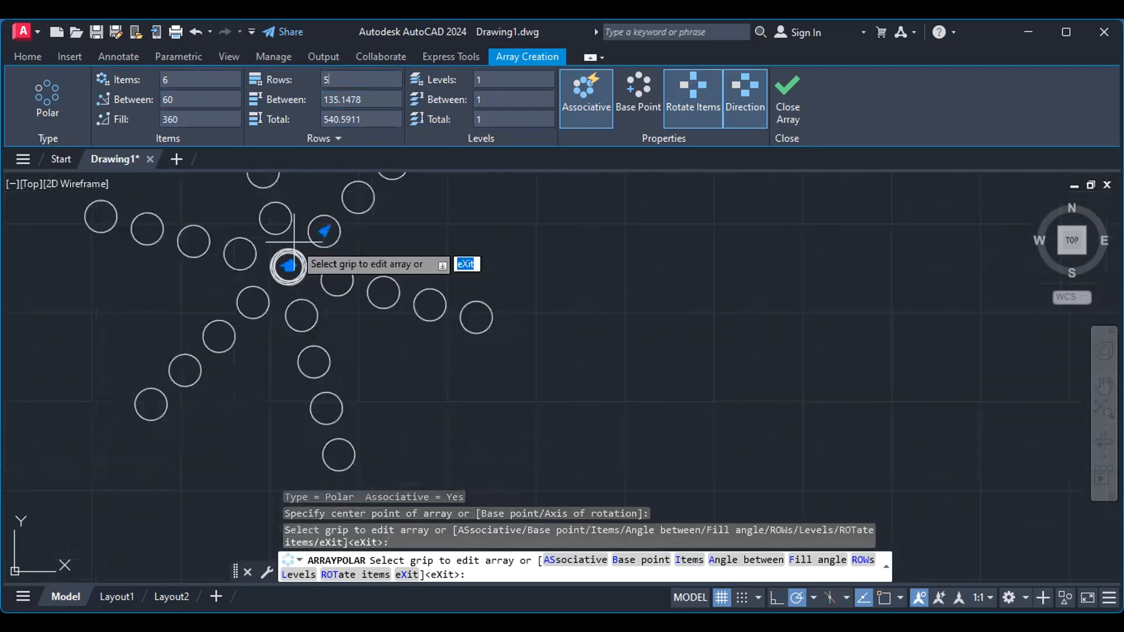
middle_click_drag(293, 241, 365, 318)
scroll(365, 320, "down", 5)
scroll(366, 320, "up", 3)
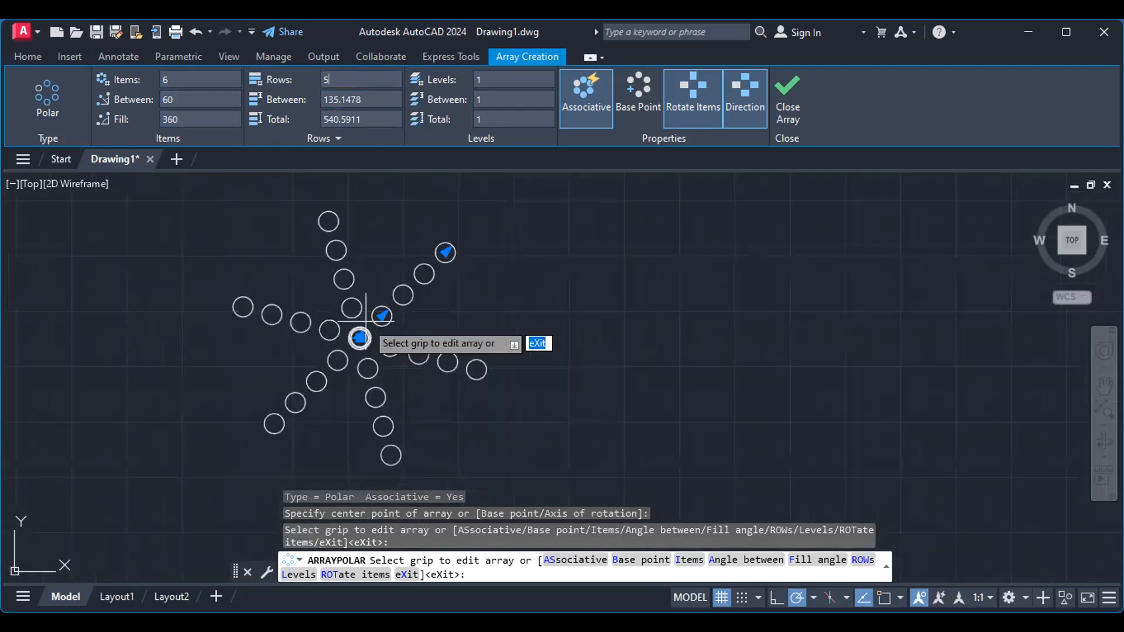
Step: Set the polar array's item count to 1 and finish the array
type("1")
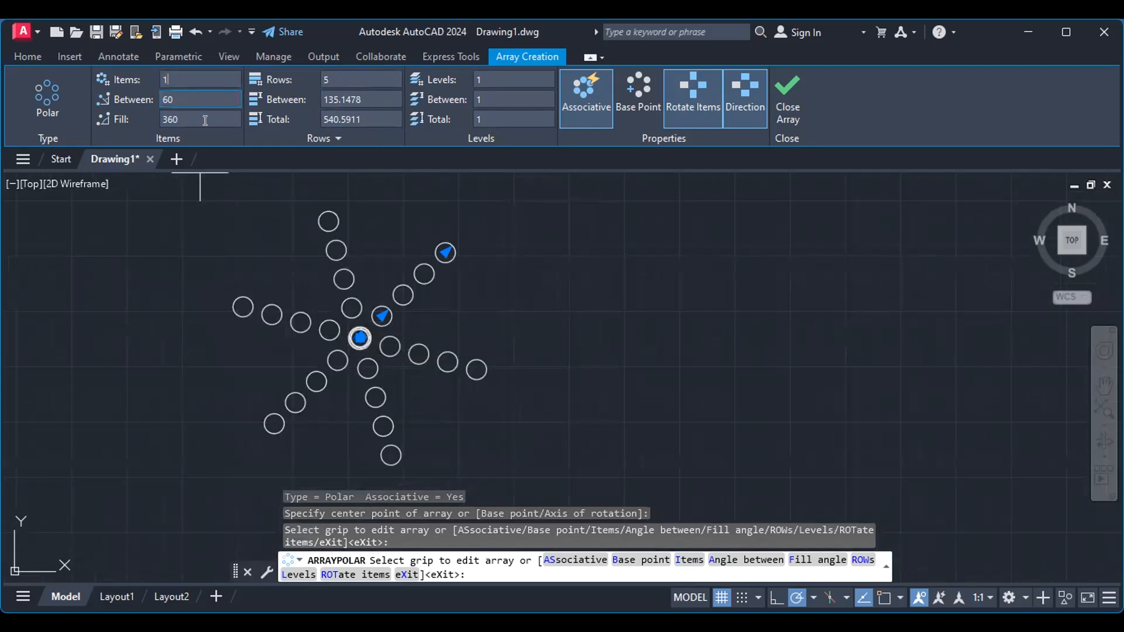
key("Return")
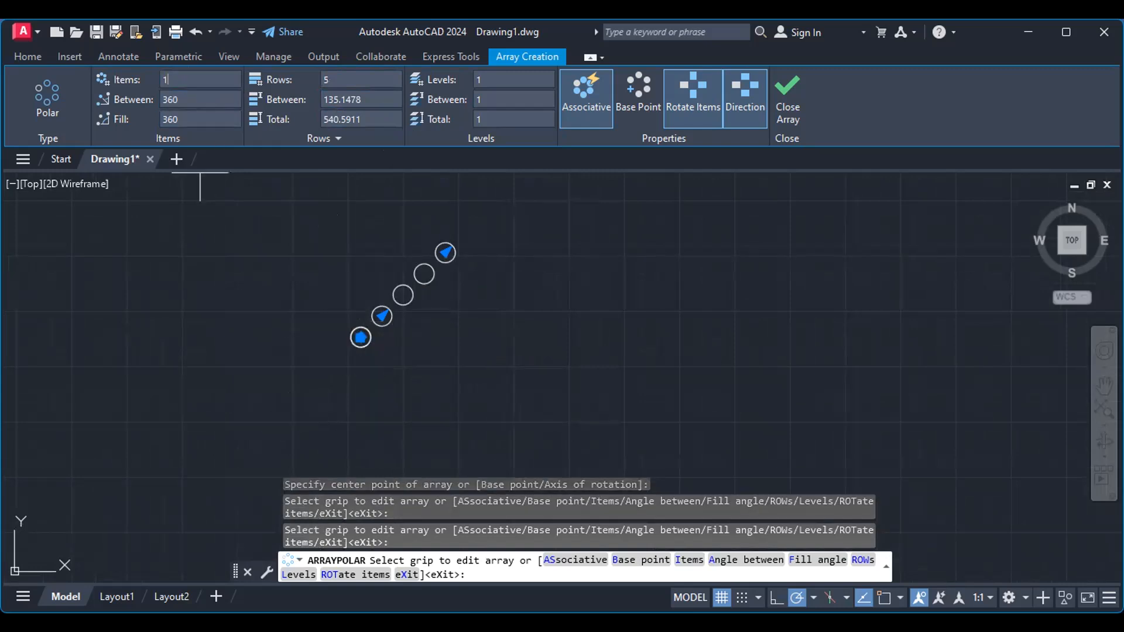
left_click(181, 94)
left_click(787, 100)
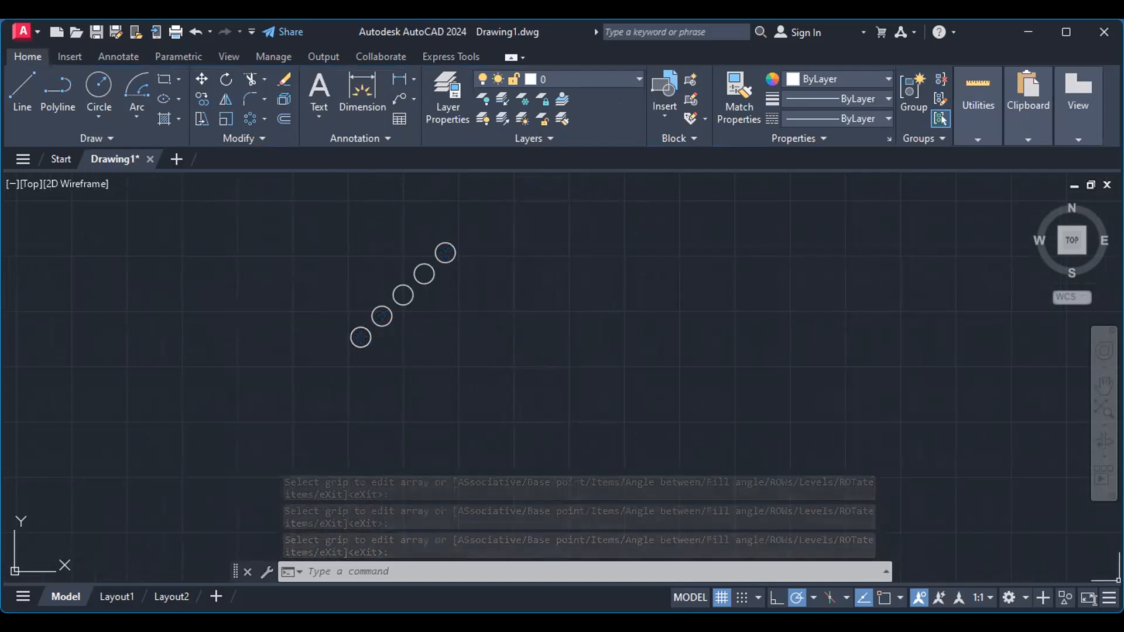
Step: Turn the drawing grid off and back on
scroll(810, 516, "down", 4)
scroll(758, 519, "up", 2)
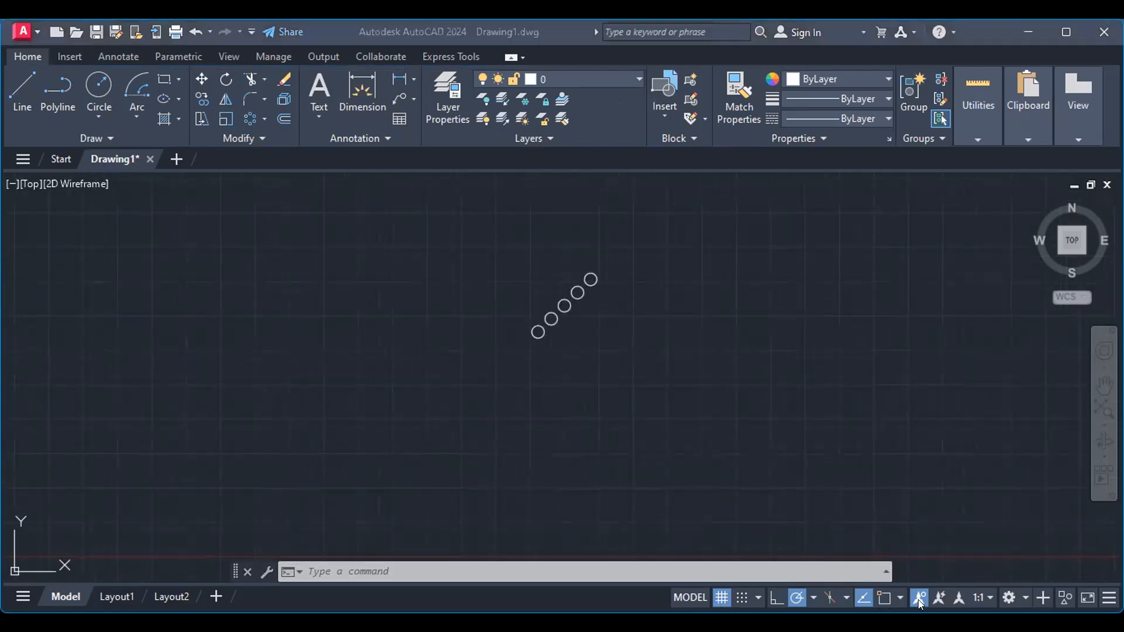
left_click(721, 598)
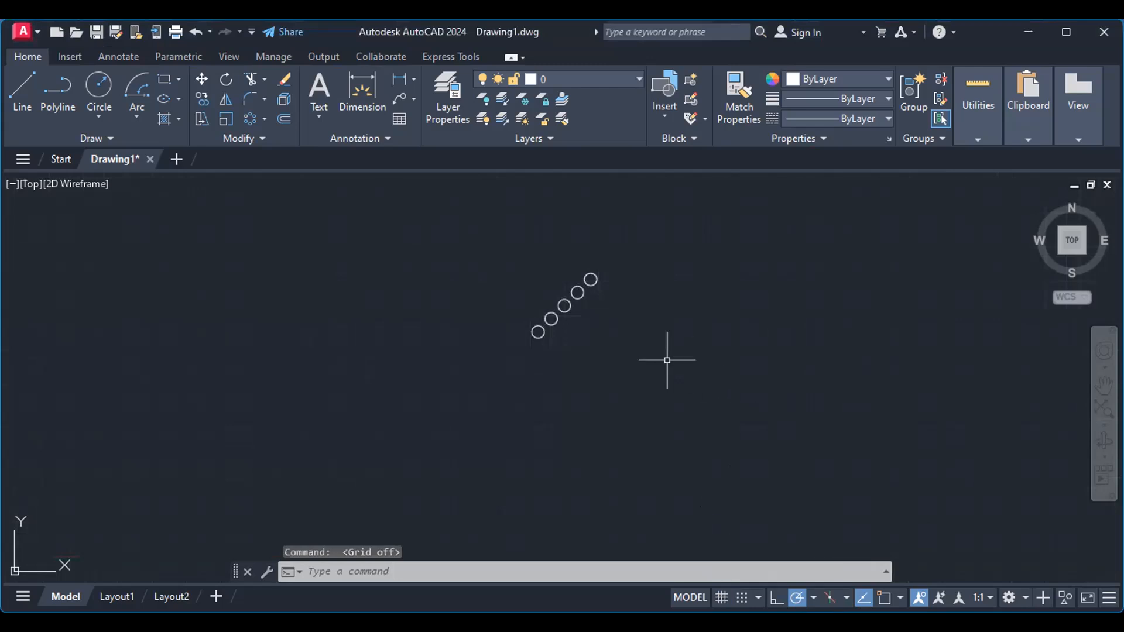
left_click(721, 599)
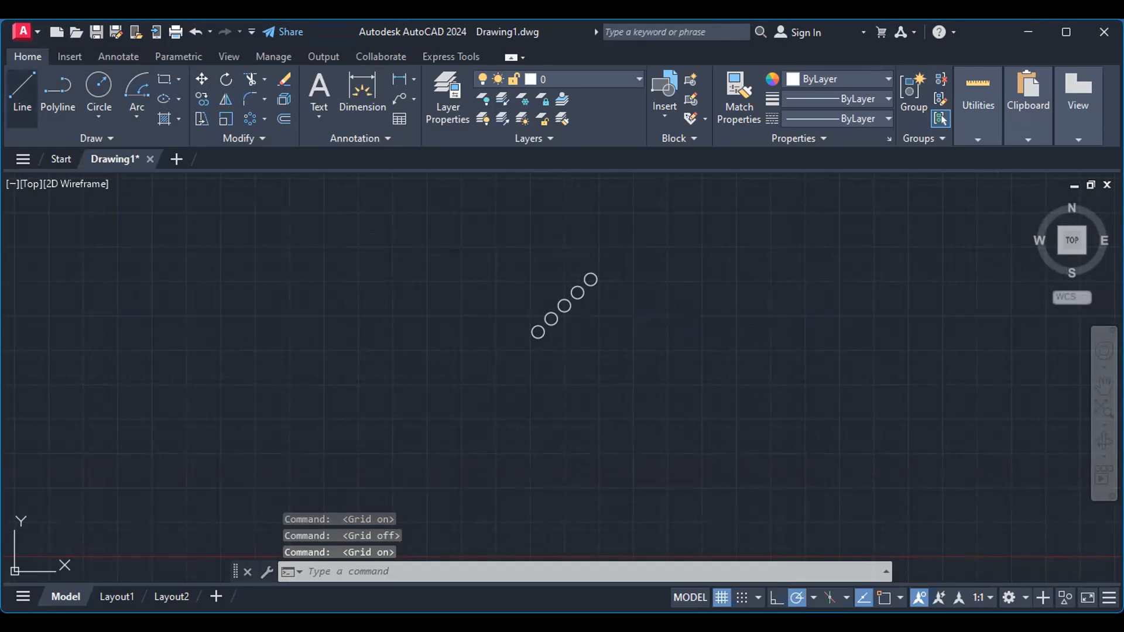
Step: Start a line below and to the left of the circles, and compare Ortho mode with polar tracking, ending with Ortho mode
left_click(22, 94)
left_click(356, 358)
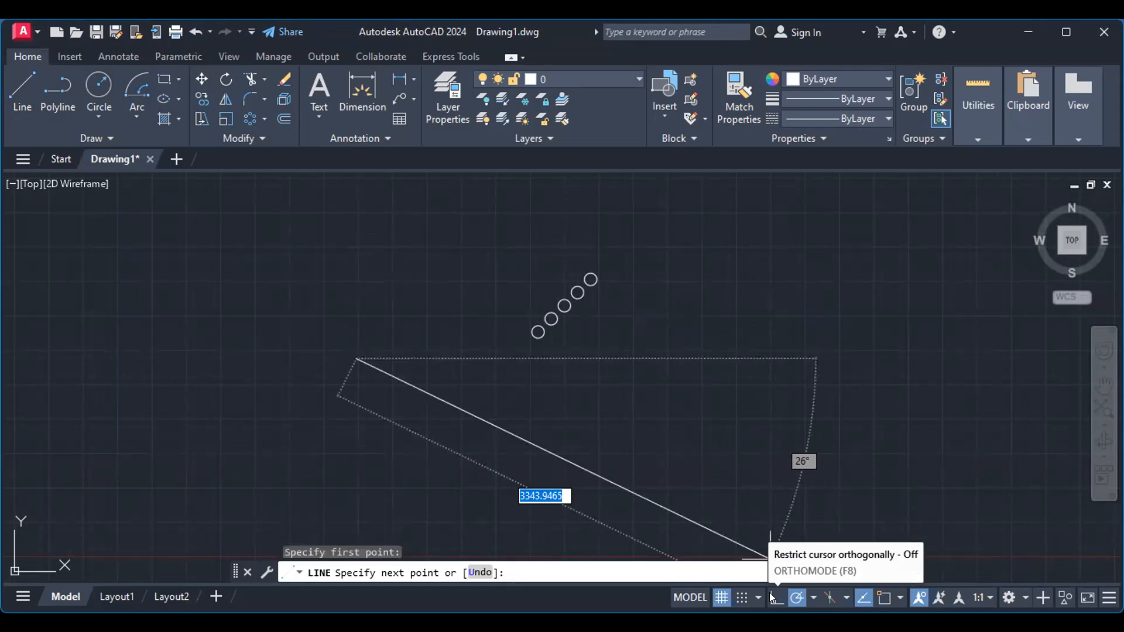
left_click(775, 597)
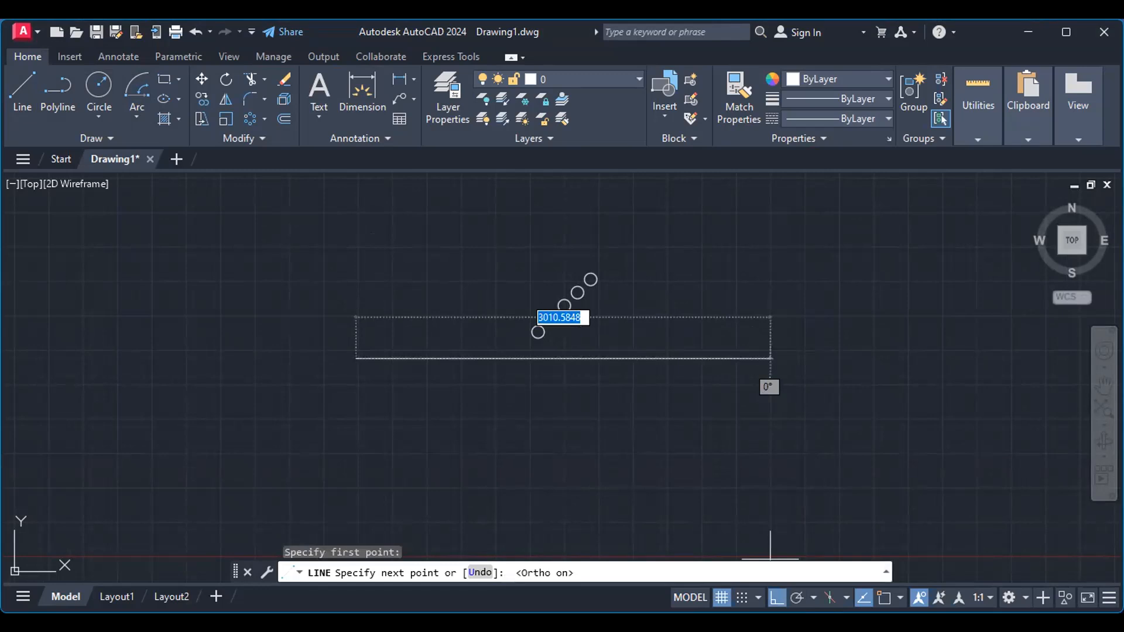
left_click(797, 597)
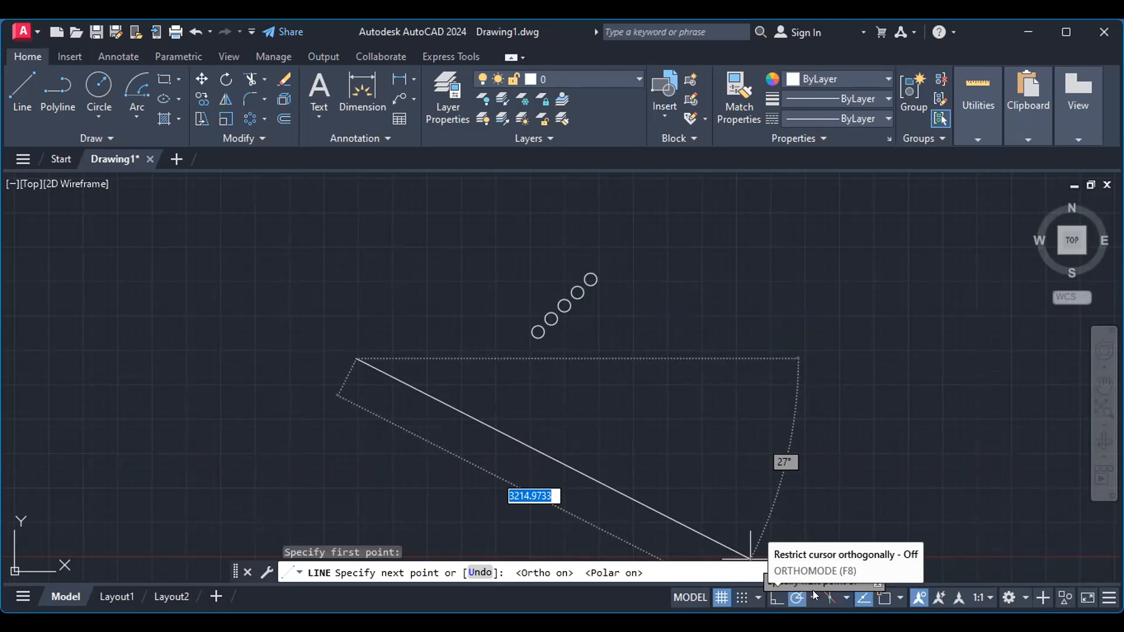
key("F8")
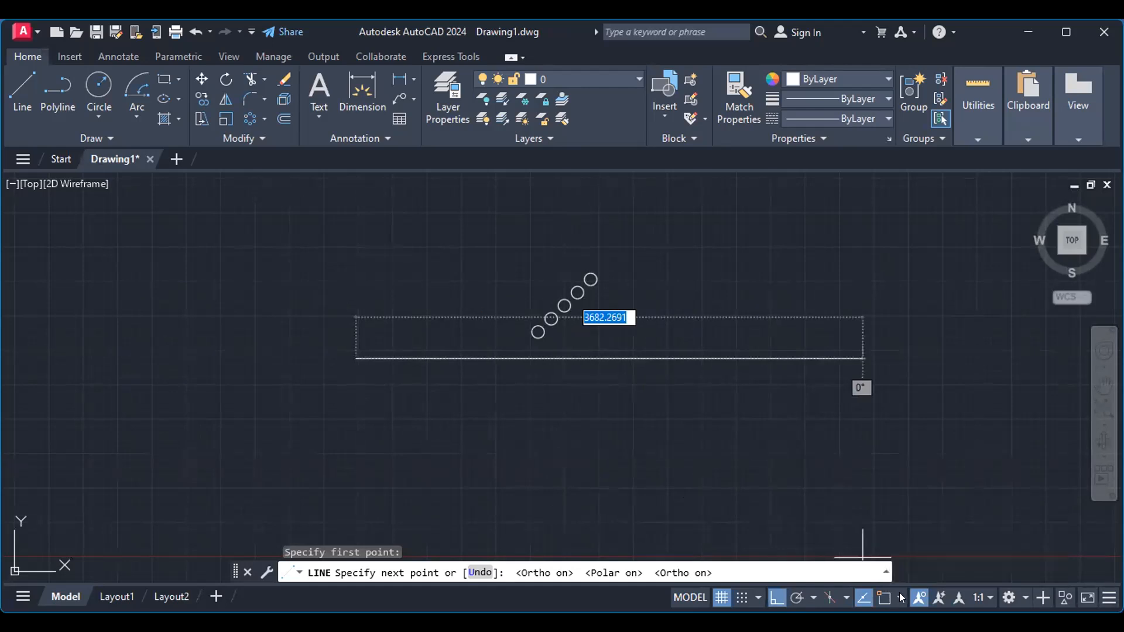
Step: Show the list of object snap types and turn object snap on
left_click(892, 572)
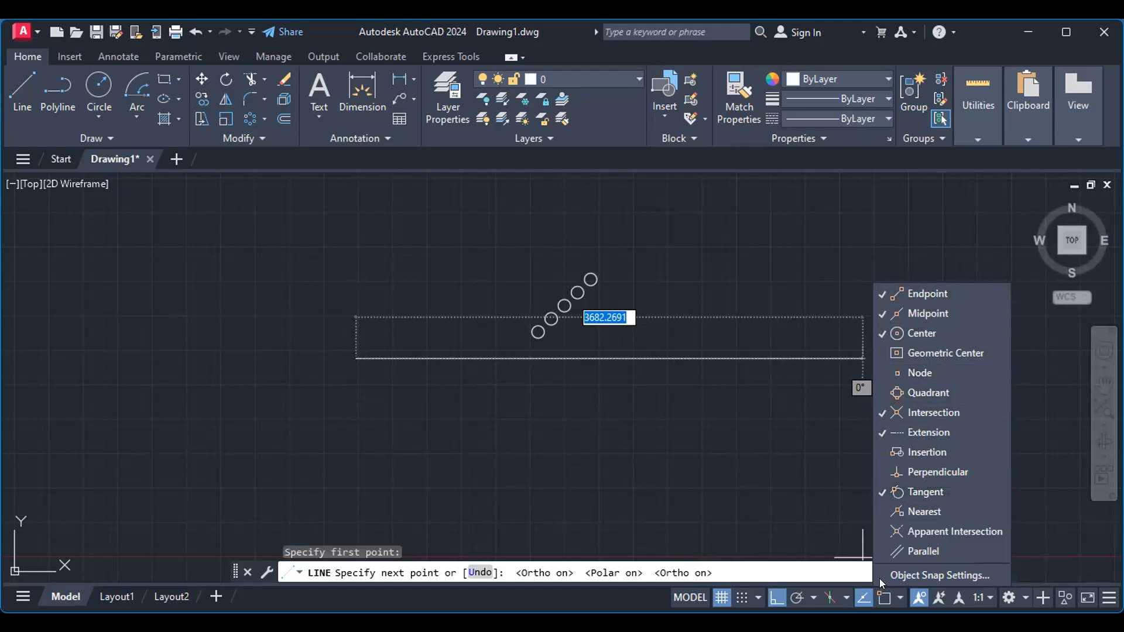
left_click(886, 596)
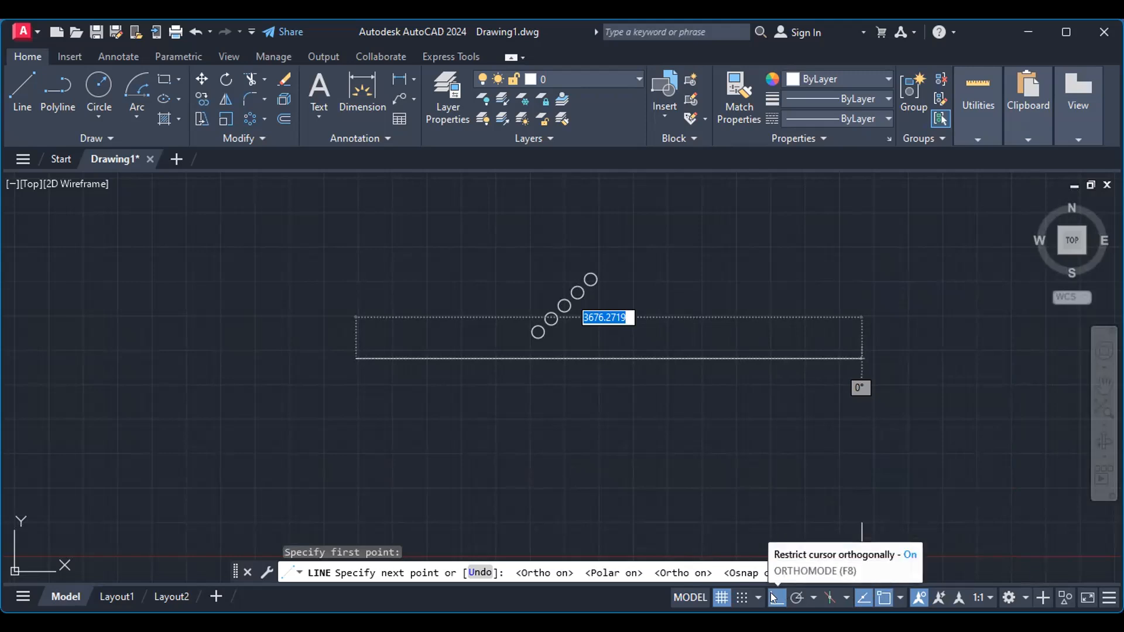
Step: Switch to polar tracking and back to Ortho mode, and set annotation visibility (ANNOALLVISIBLE) to 1
key("F10")
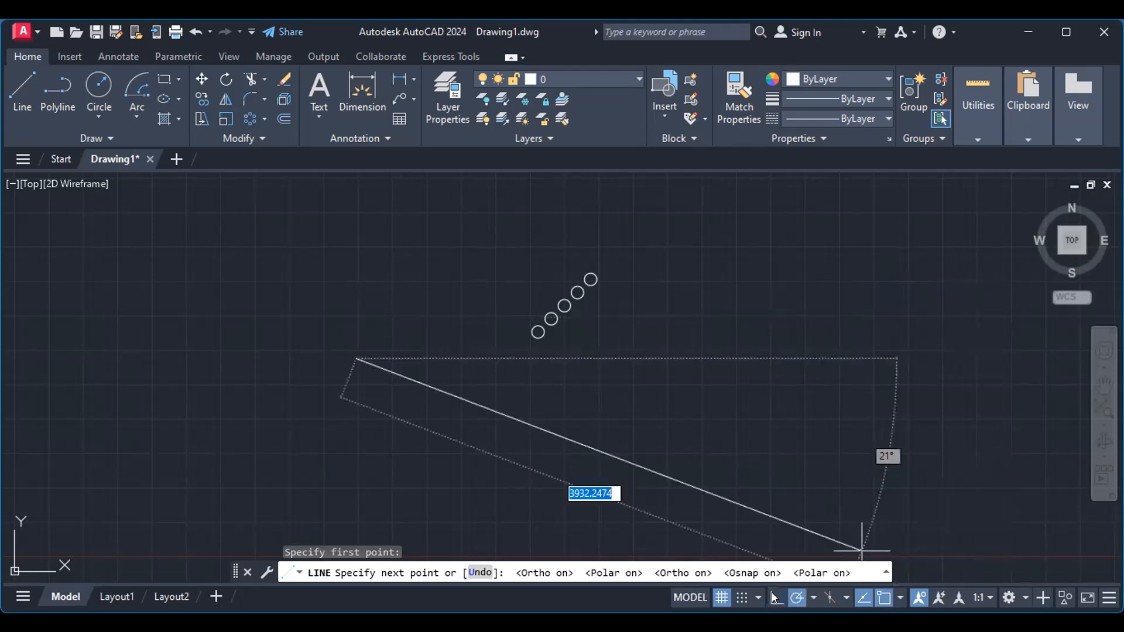
left_click(776, 598)
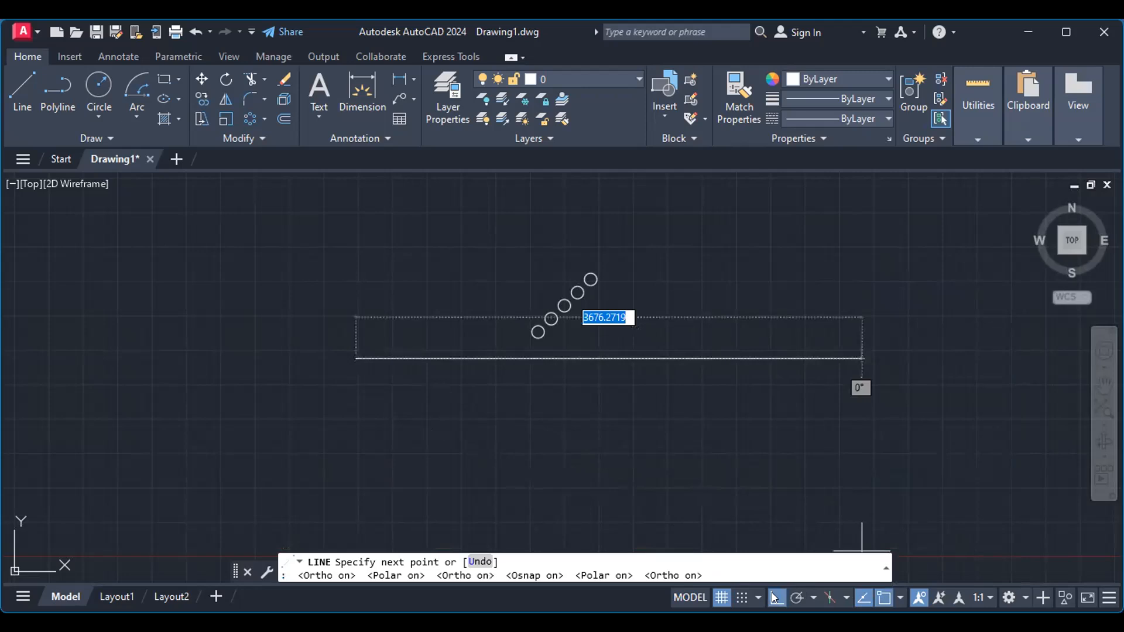
left_click(917, 597)
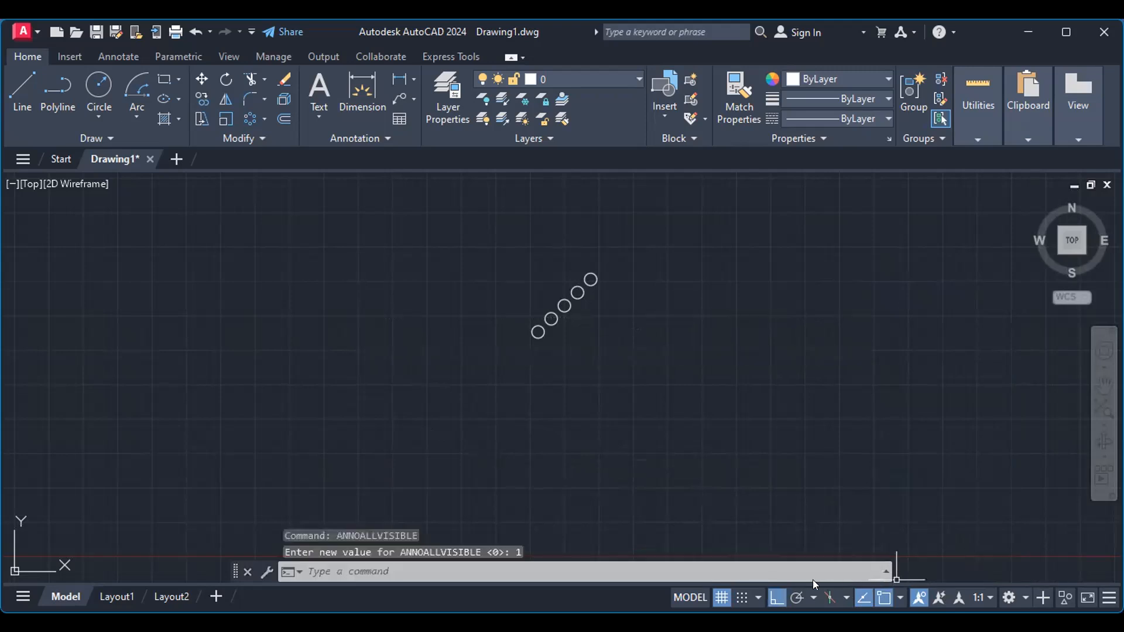